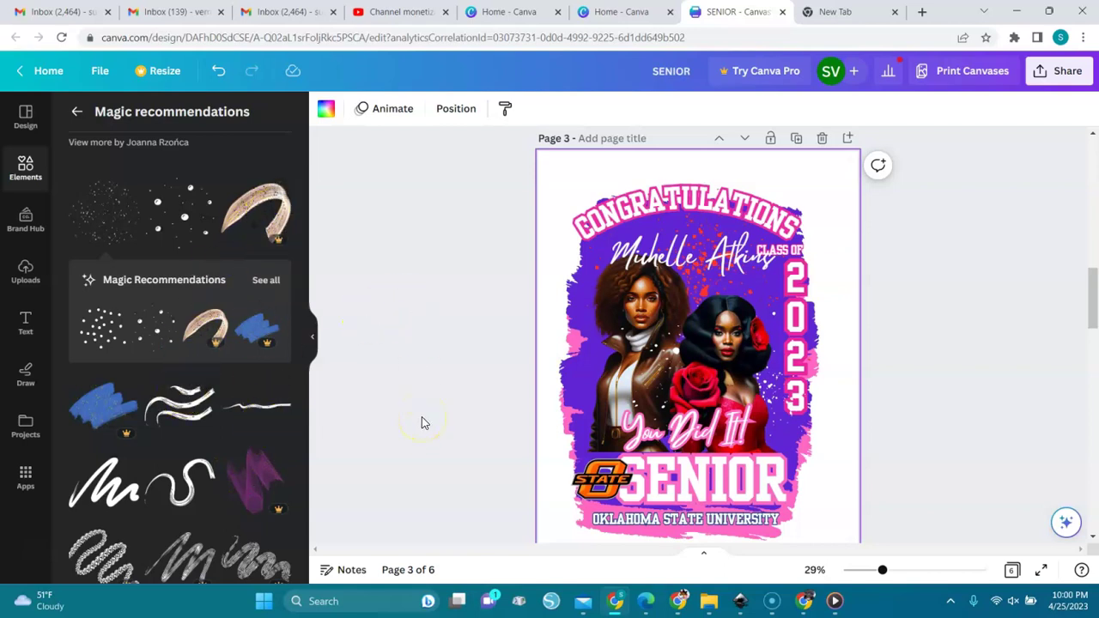
pyautogui.click(363, 261)
pyautogui.click(572, 468)
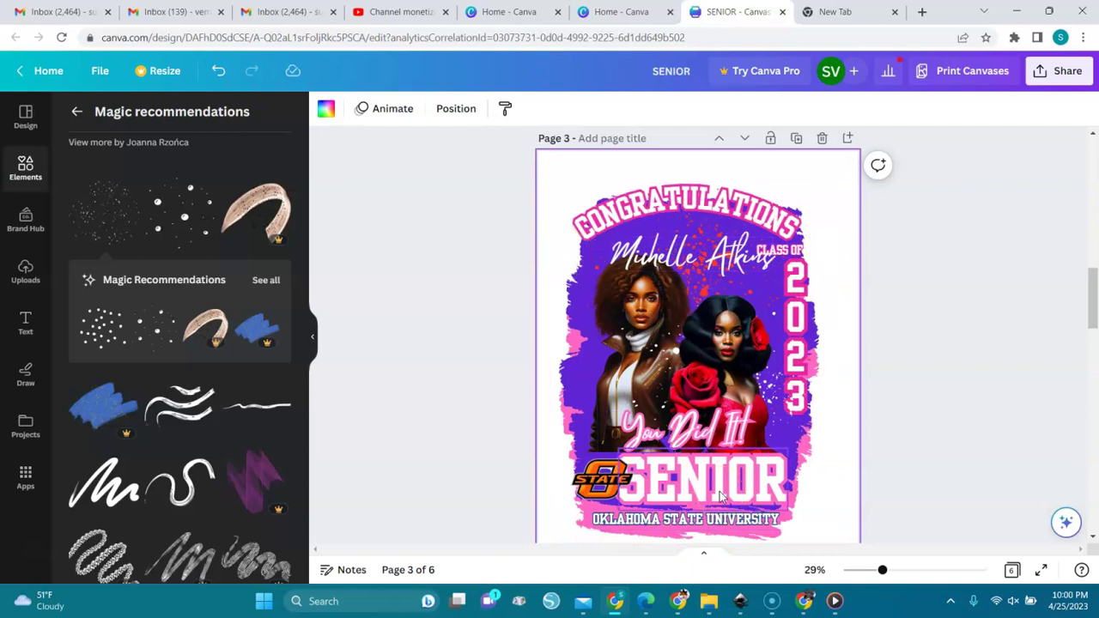
pyautogui.click(705, 327)
pyautogui.click(690, 515)
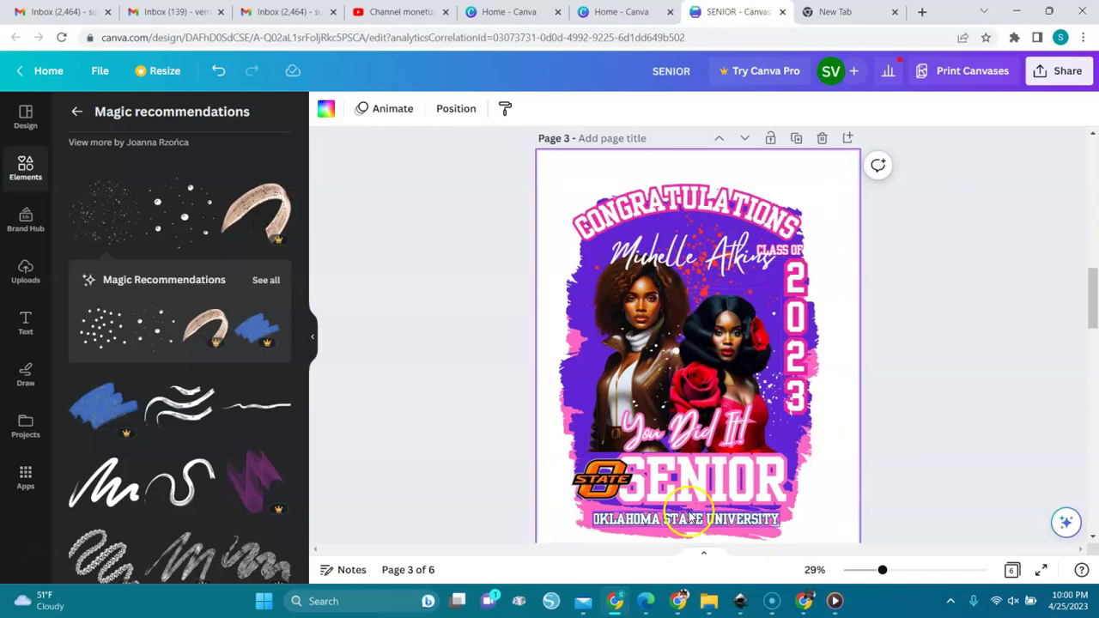
pyautogui.click(730, 301)
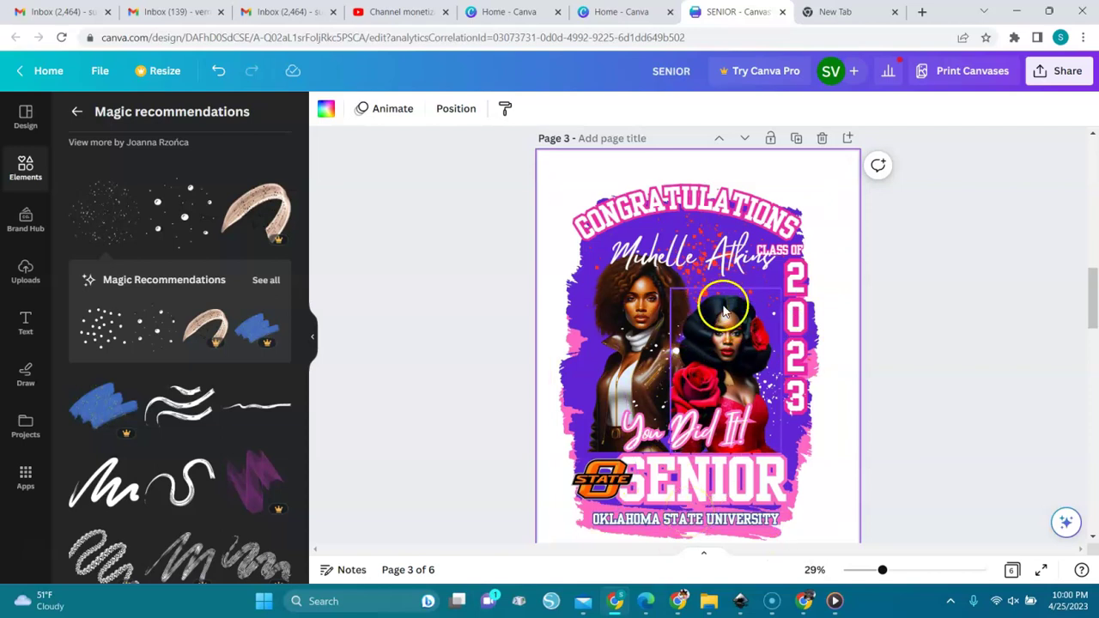
pyautogui.click(700, 412)
pyautogui.click(652, 305)
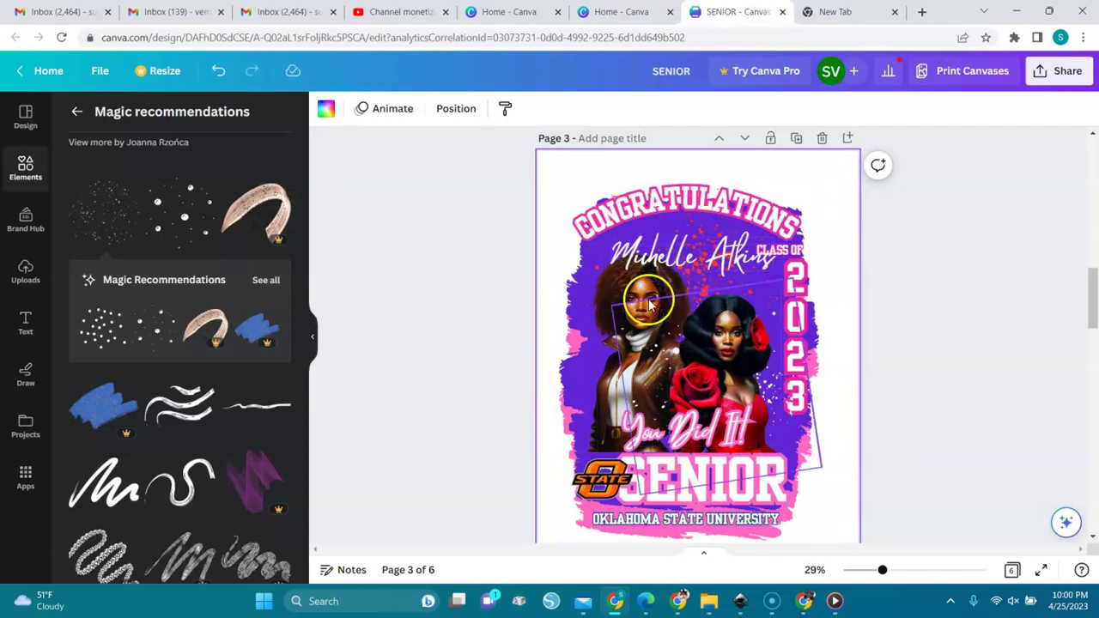
pyautogui.click(593, 405)
pyautogui.click(694, 495)
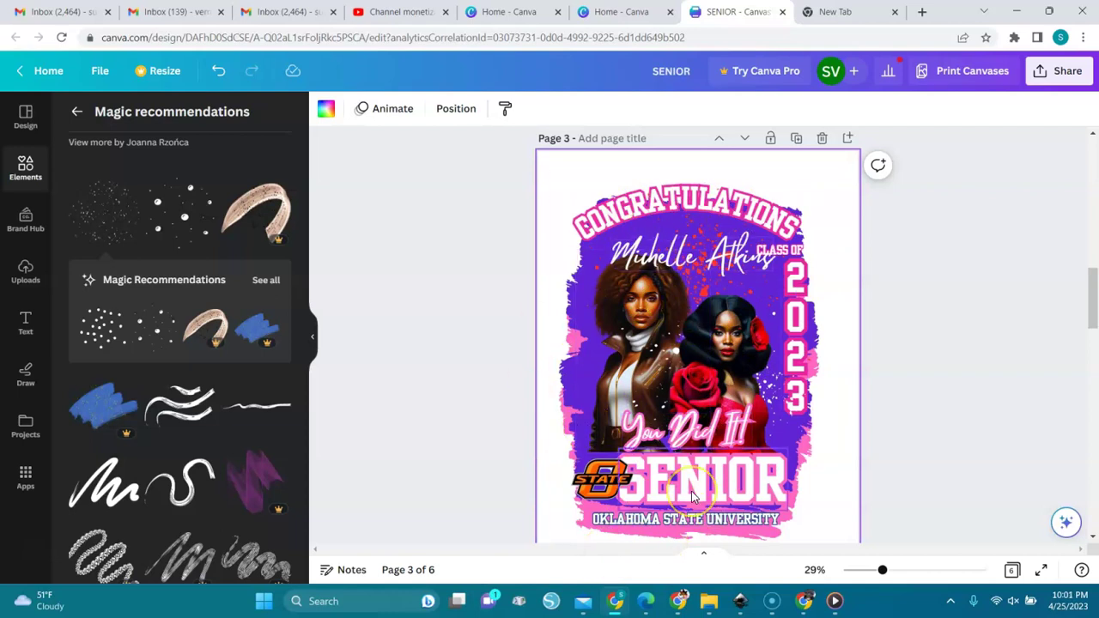
pyautogui.click(796, 557)
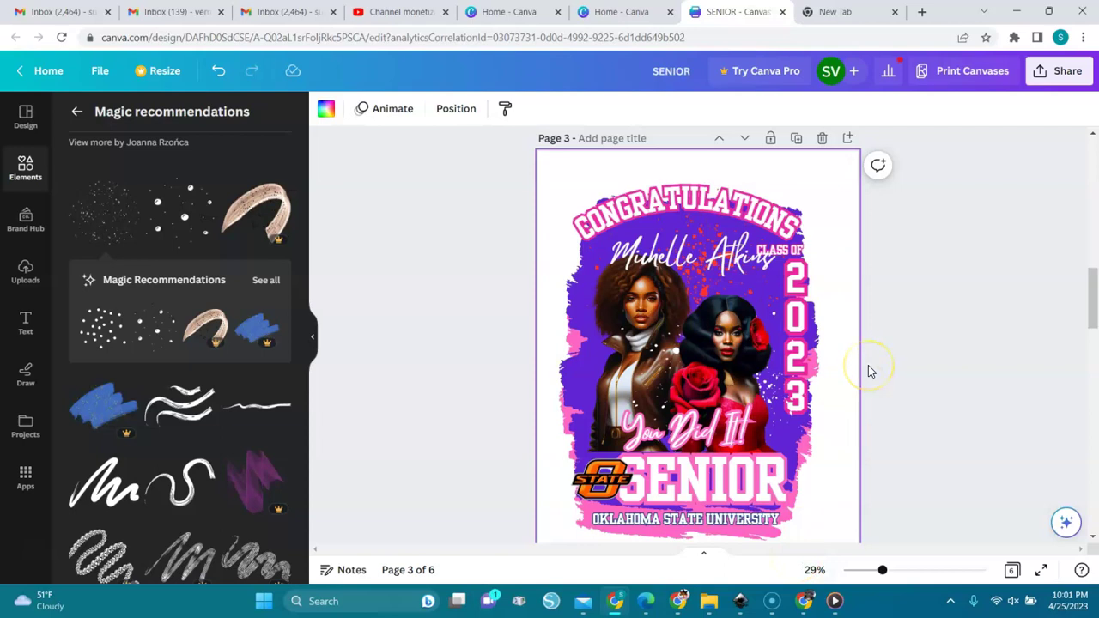
pyautogui.click(577, 163)
pyautogui.click(836, 179)
pyautogui.click(837, 474)
# - Open the list of all layers on page 3 and examine it from the background up to the name text
pyautogui.click(456, 109)
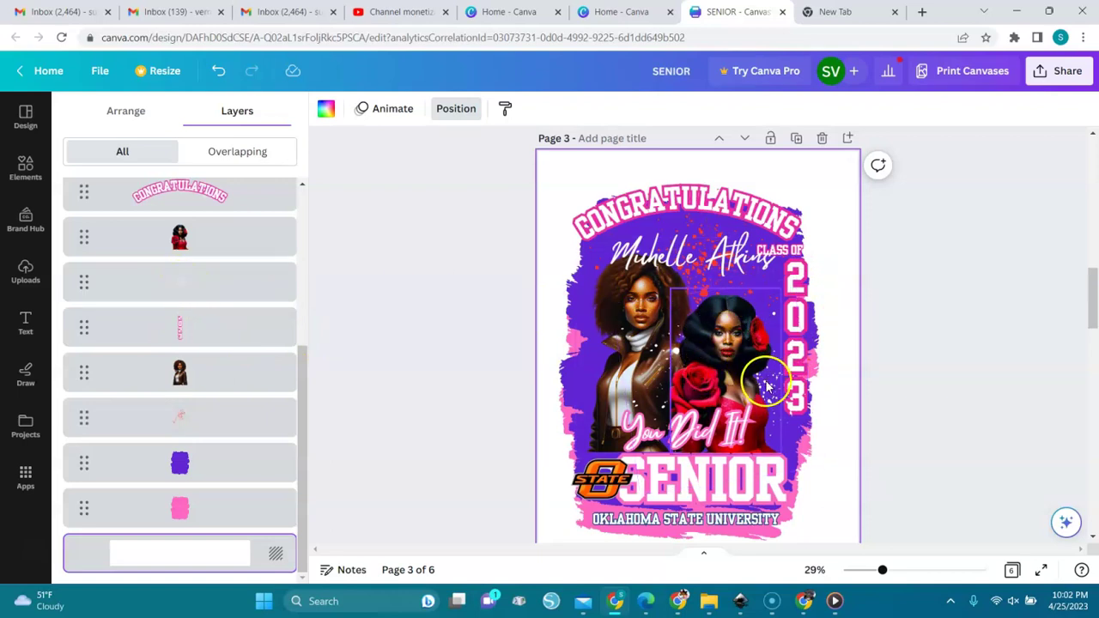
pyautogui.click(177, 286)
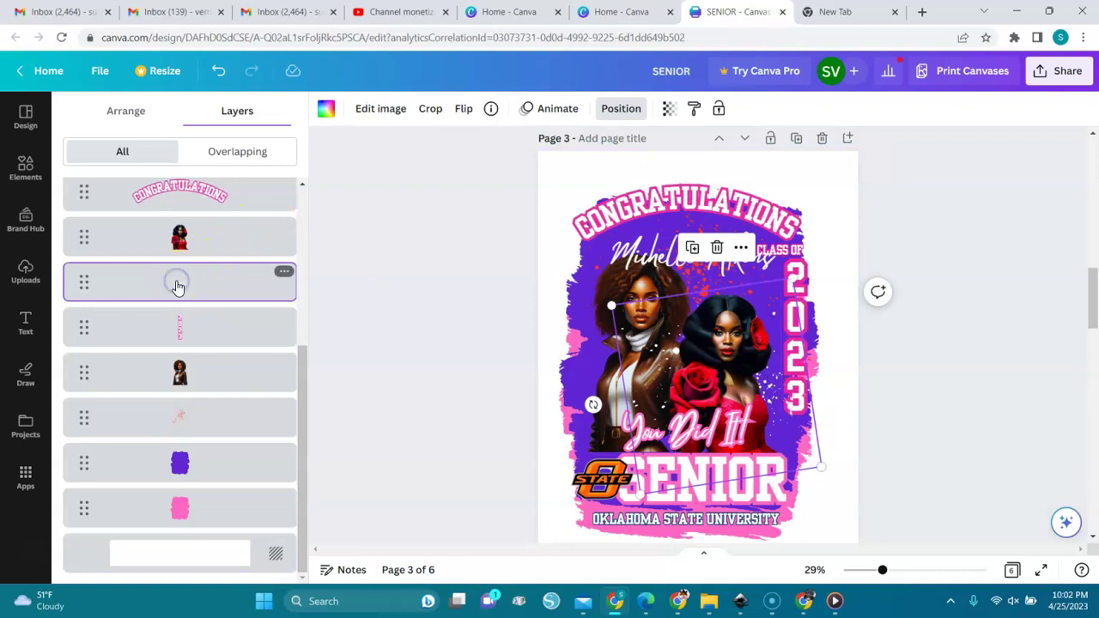
pyautogui.click(535, 318)
pyautogui.click(219, 270)
pyautogui.moveTo(302, 368); pyautogui.dragTo(297, 269)
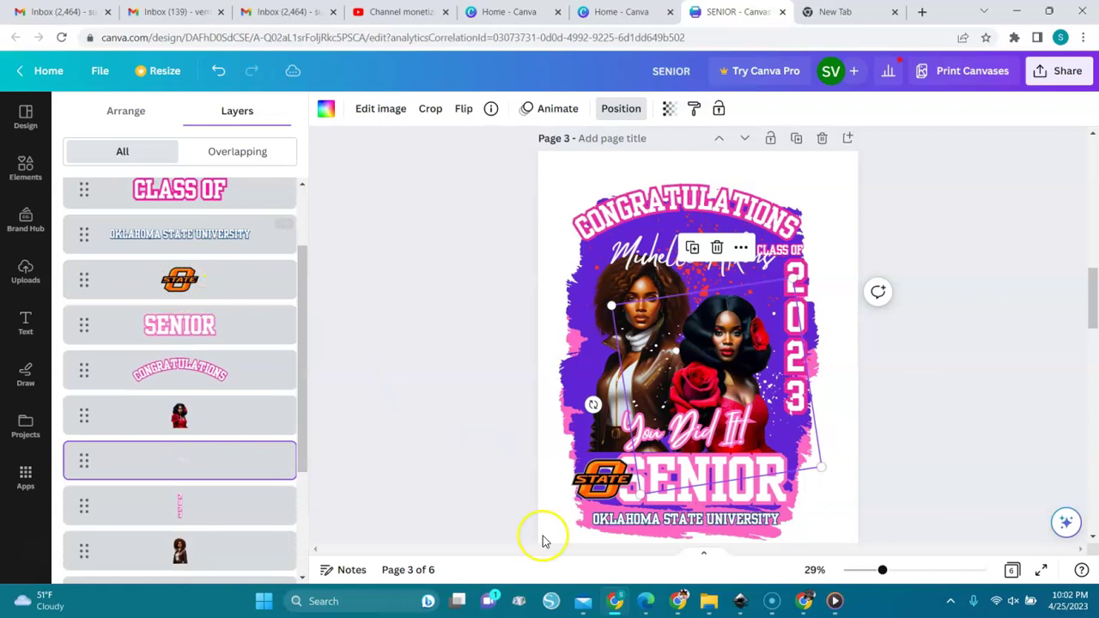
pyautogui.moveTo(307, 292); pyautogui.dragTo(304, 235)
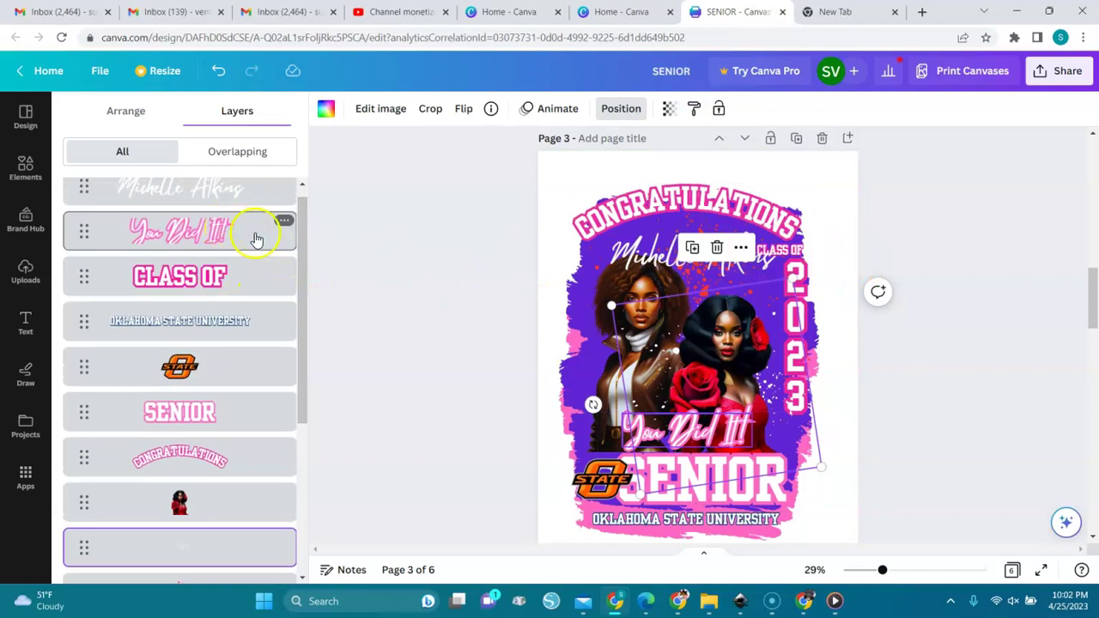
pyautogui.moveTo(304, 248); pyautogui.dragTo(311, 204)
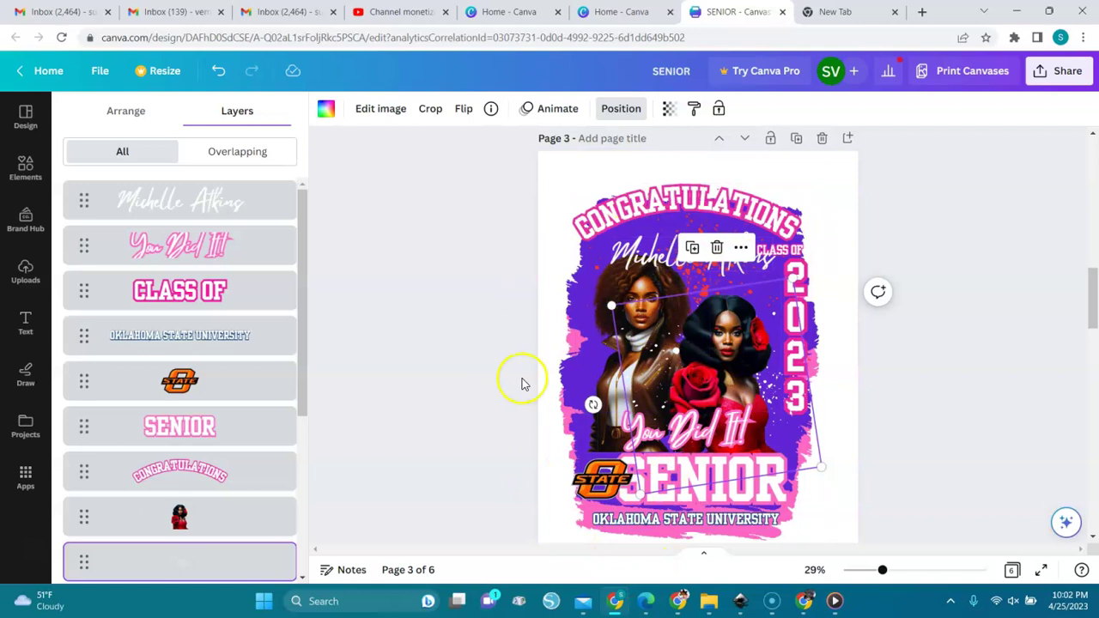
# - Compare the layers overlapping the white splatter graphic with the full layer list of page 3
pyautogui.click(251, 153)
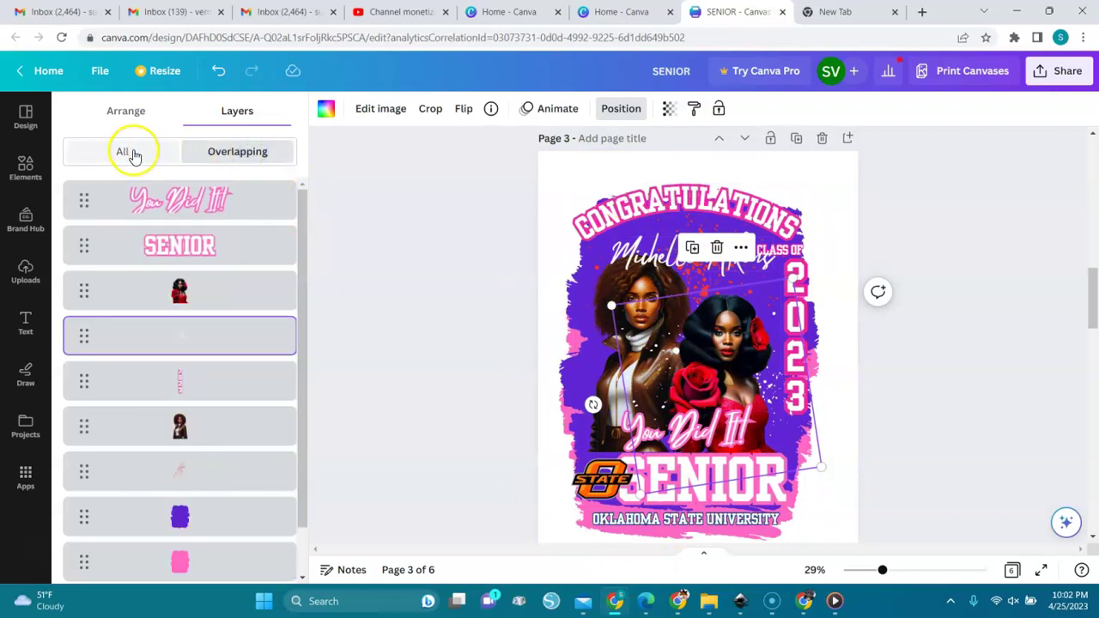
pyautogui.click(120, 152)
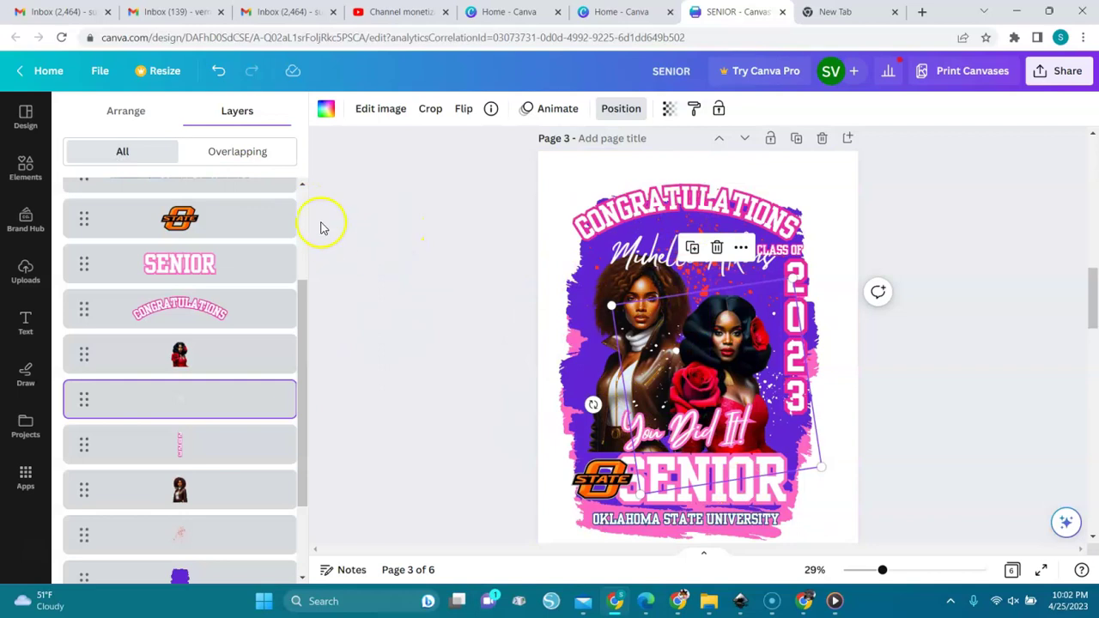
pyautogui.click(307, 200)
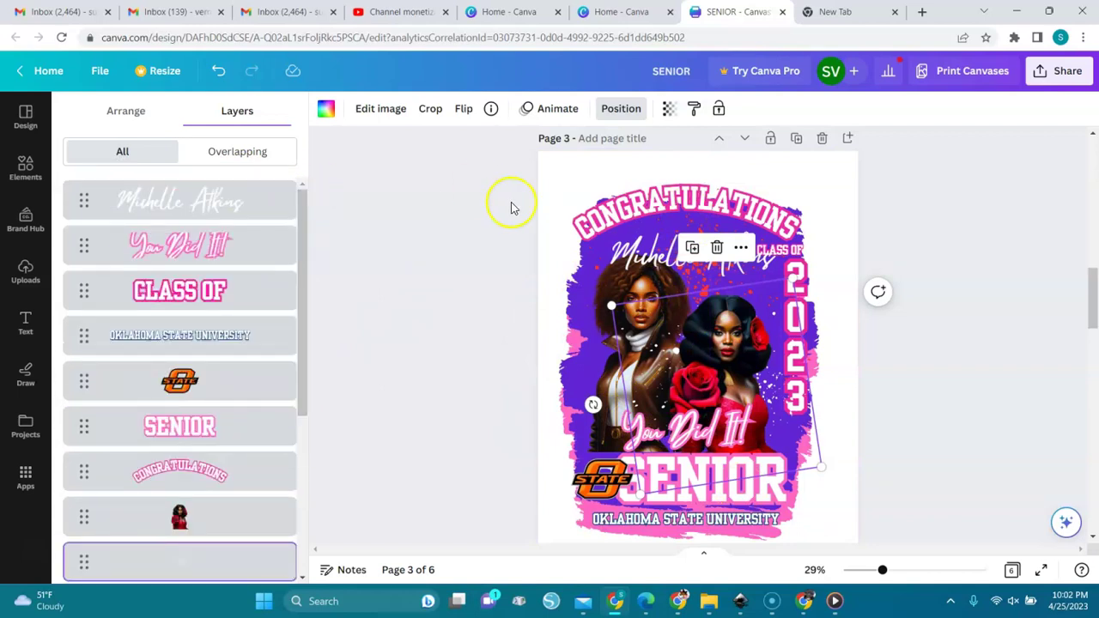
# - Select the curved CONGRATULATIONS text and check which font it uses in the font list
pyautogui.click(637, 200)
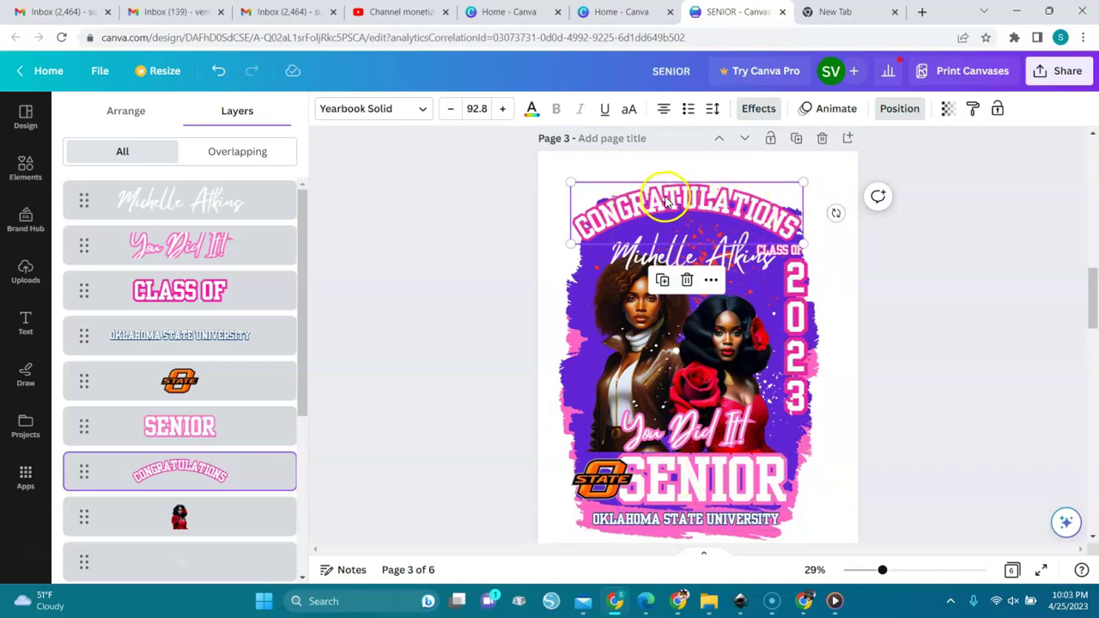
pyautogui.click(478, 267)
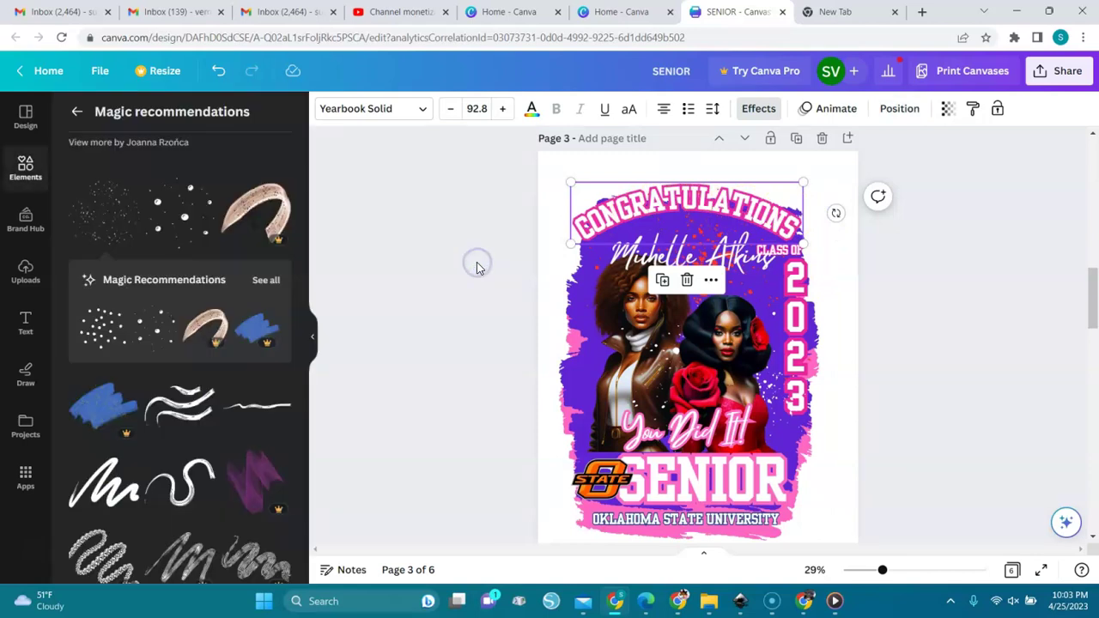
pyautogui.click(479, 265)
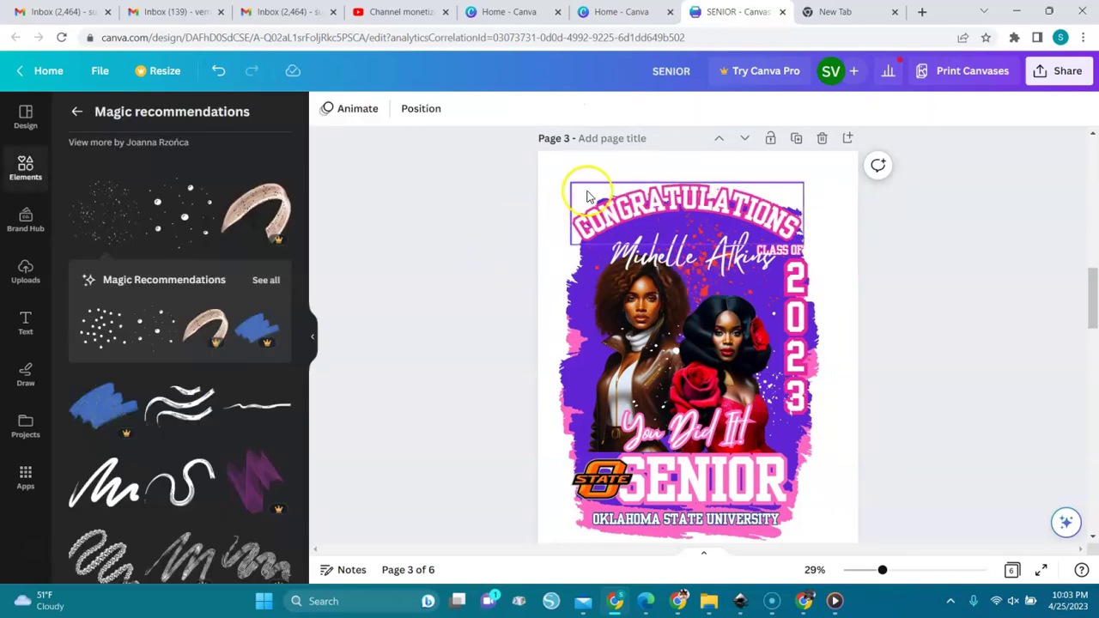
pyautogui.click(627, 209)
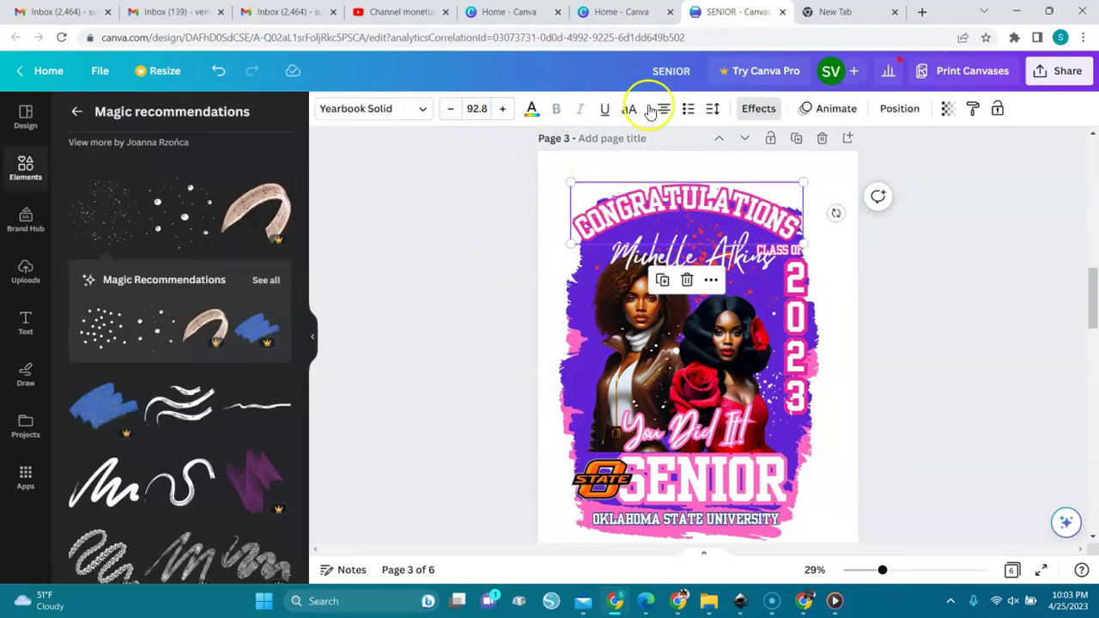
pyautogui.click(422, 110)
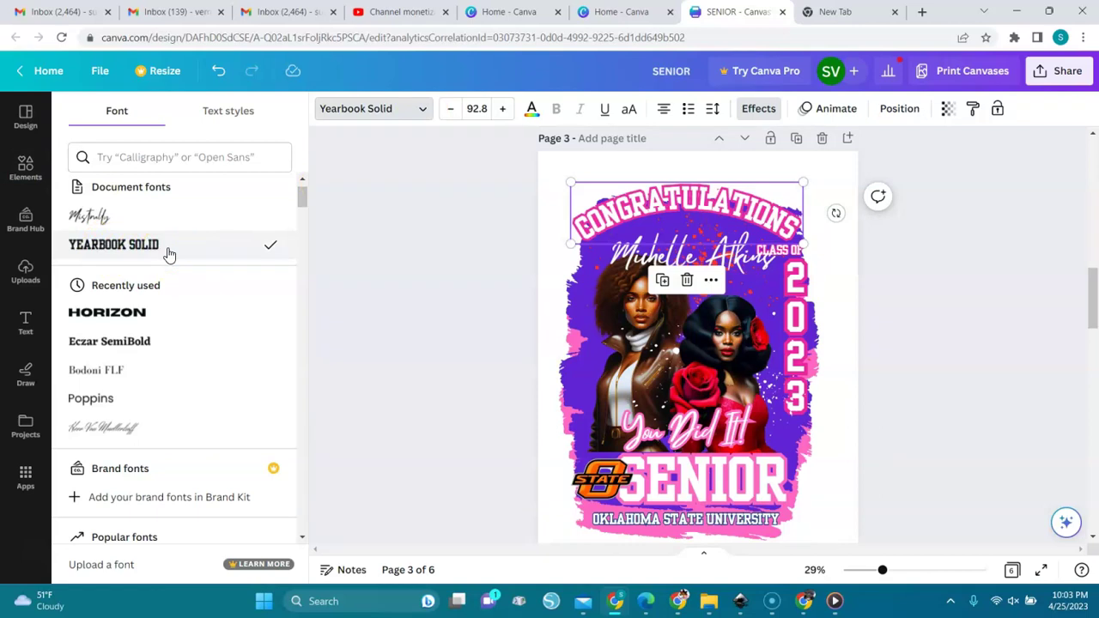
pyautogui.click(339, 246)
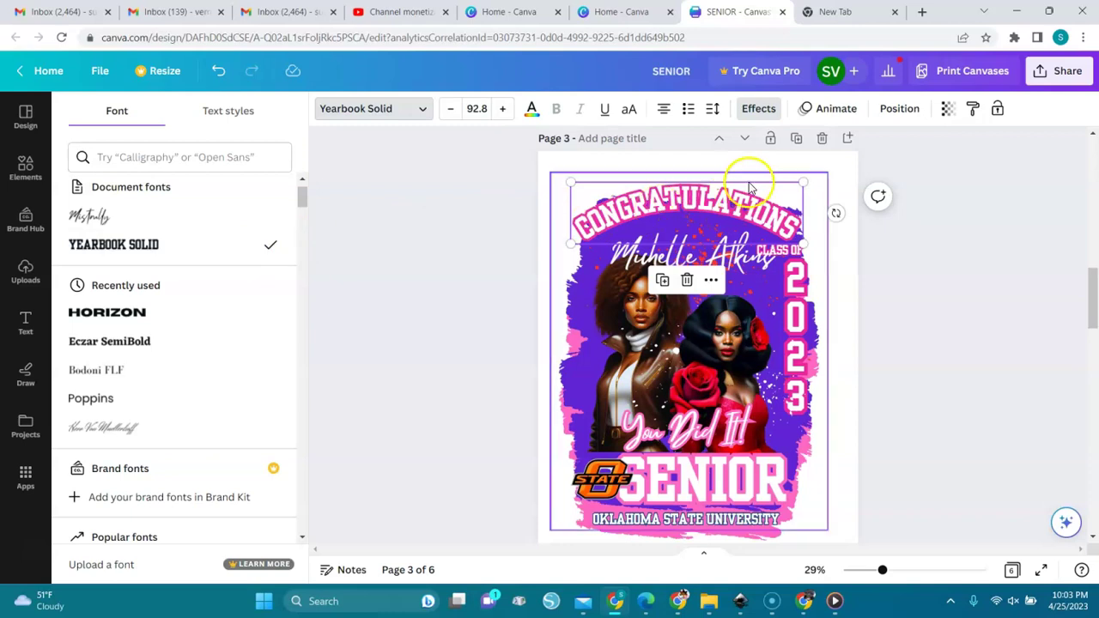
# - Check the outline effect settings and the text colour of the CONGRATULATIONS heading
pyautogui.click(756, 112)
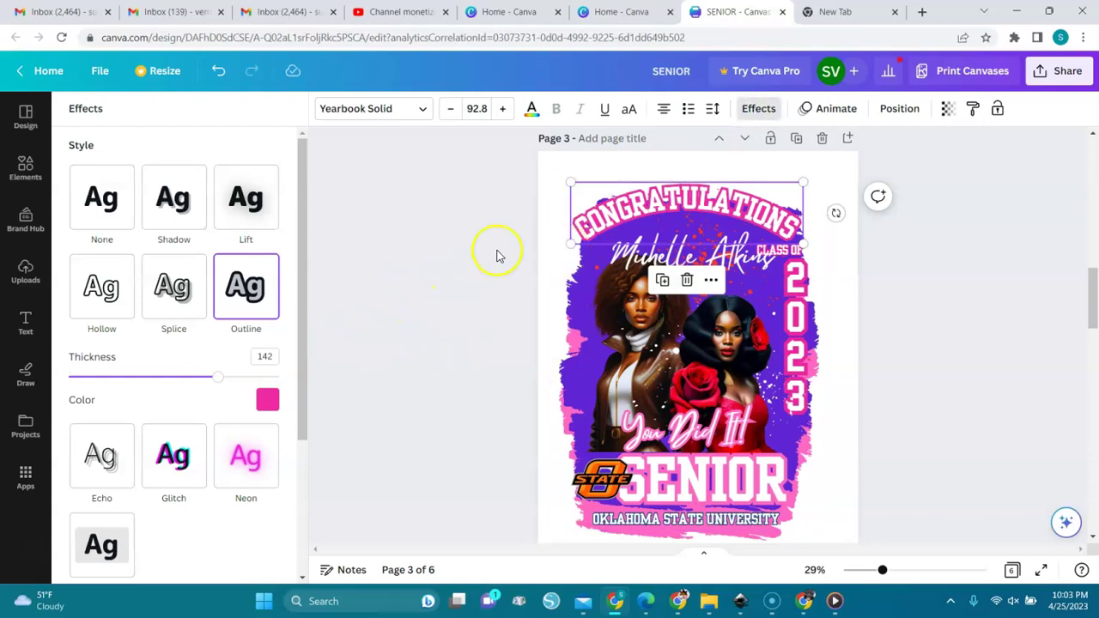
pyautogui.click(532, 112)
pyautogui.click(169, 246)
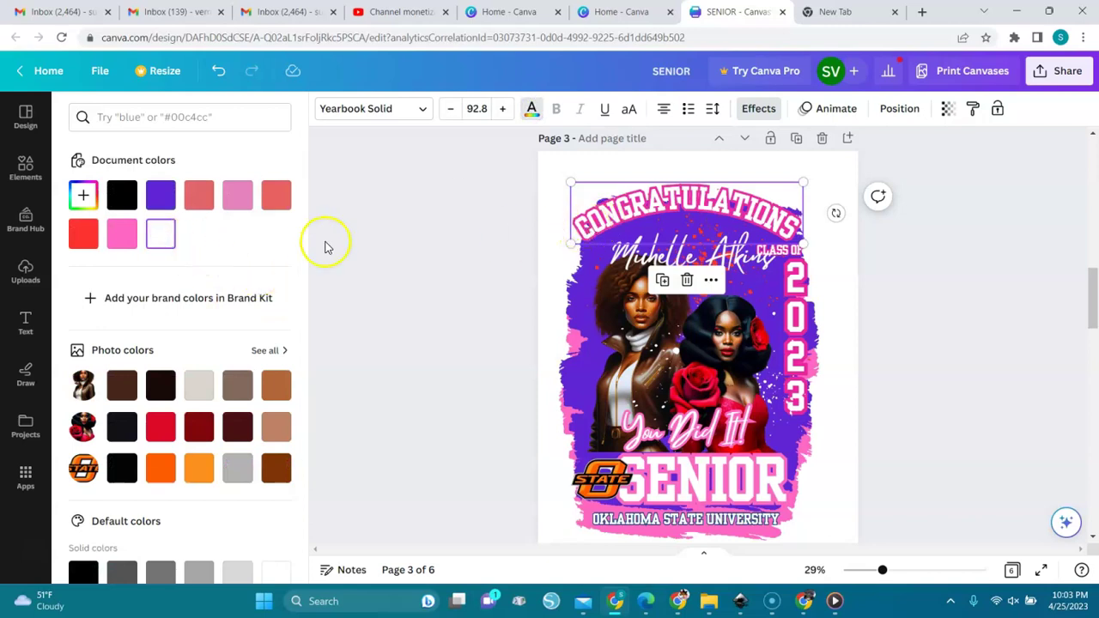
pyautogui.click(752, 111)
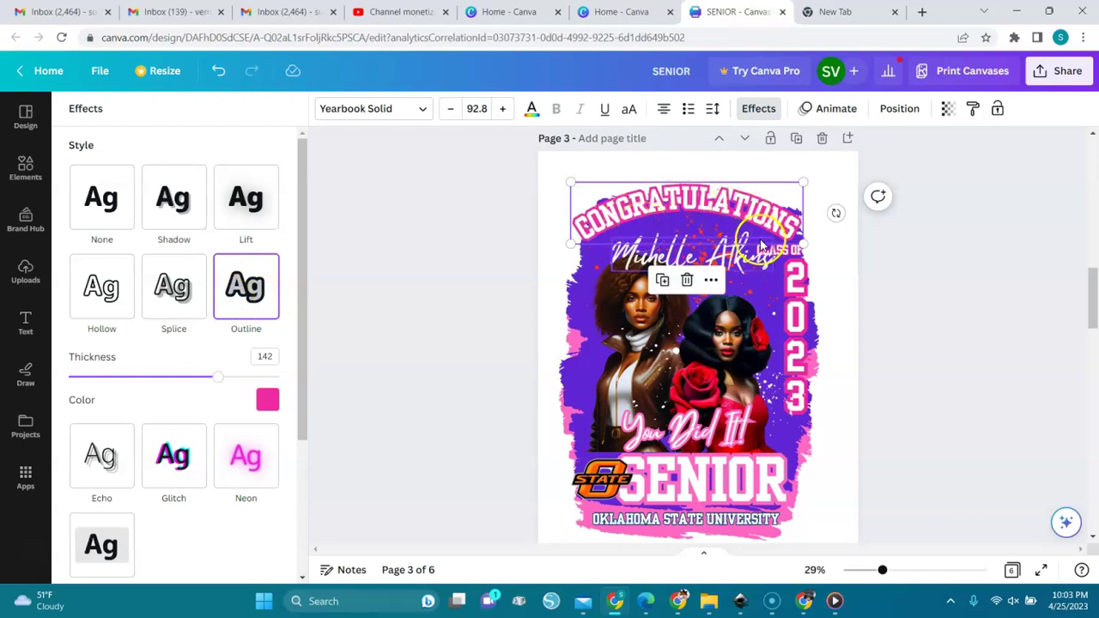
# - Inspect the fonts and sizes of the CLASS OF, 2023, SENIOR, You Did It! and OKLAHOMA STATE UNIVERSITY texts
pyautogui.click(790, 241)
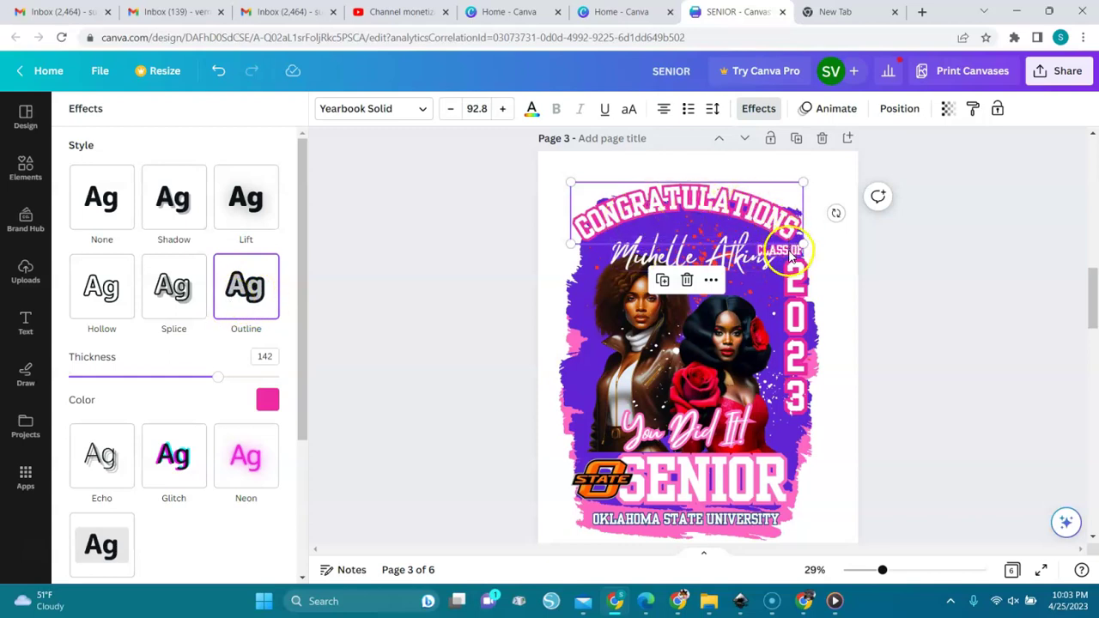
pyautogui.click(791, 252)
pyautogui.click(805, 316)
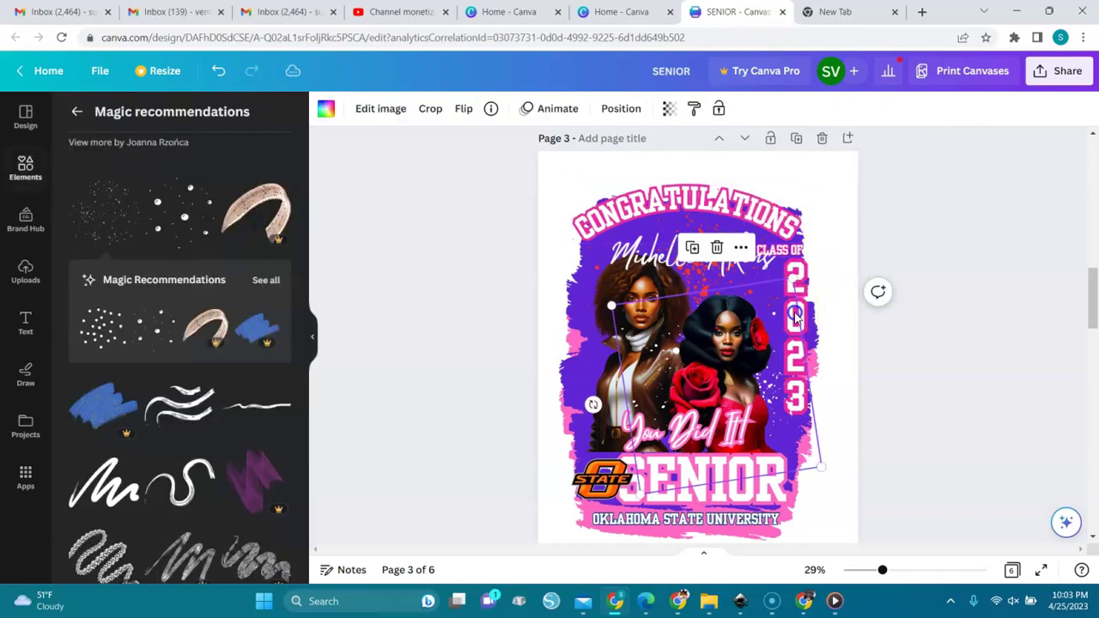
pyautogui.click(800, 309)
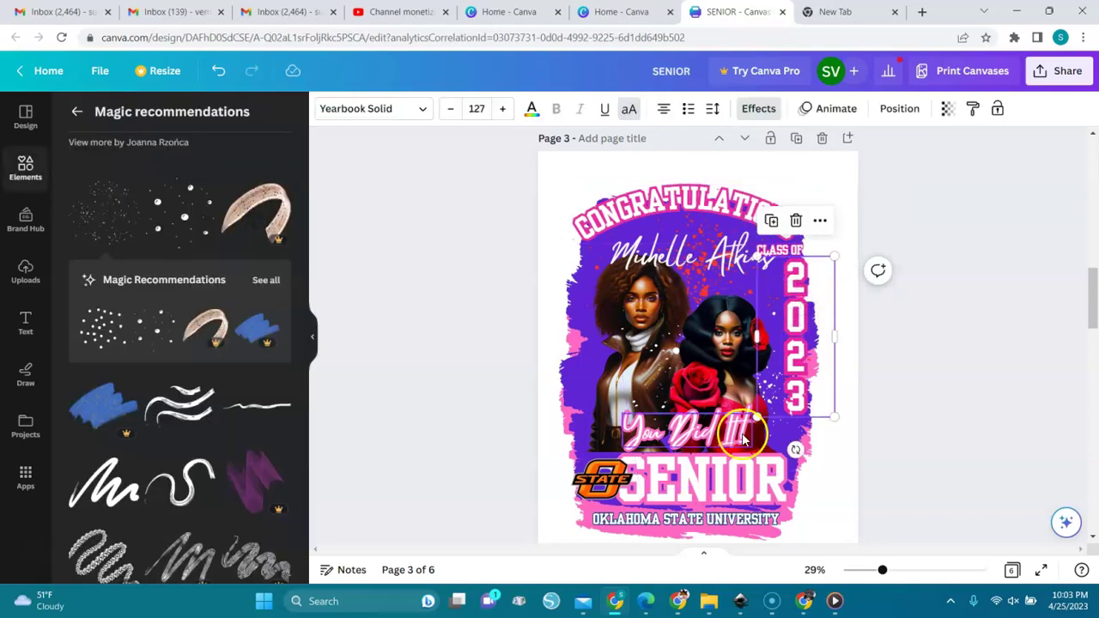
pyautogui.click(728, 468)
pyautogui.click(660, 443)
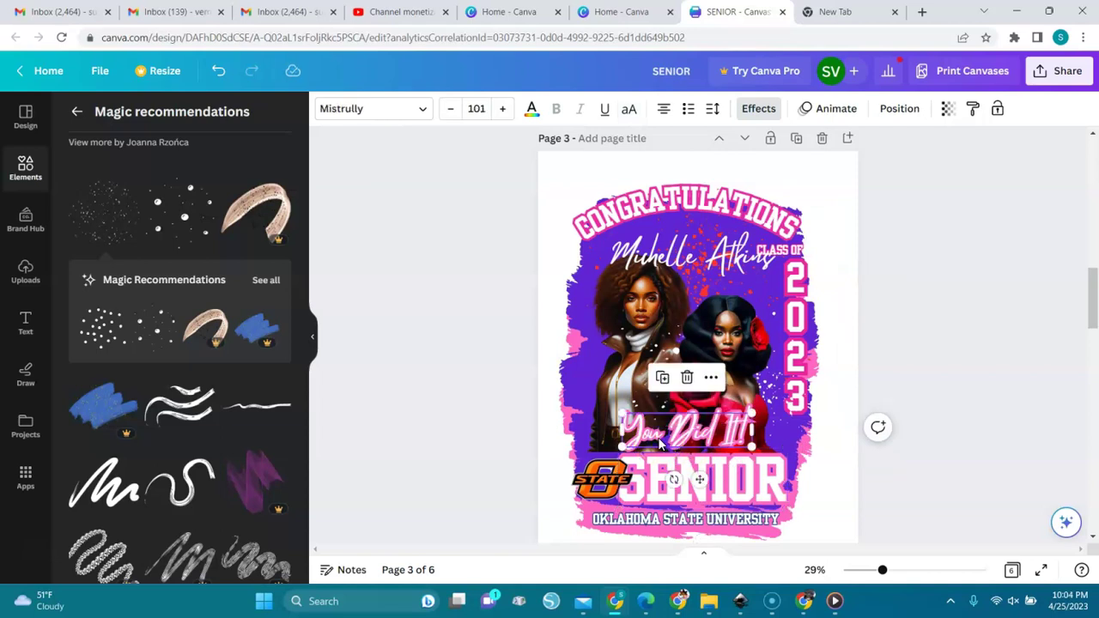
pyautogui.click(689, 523)
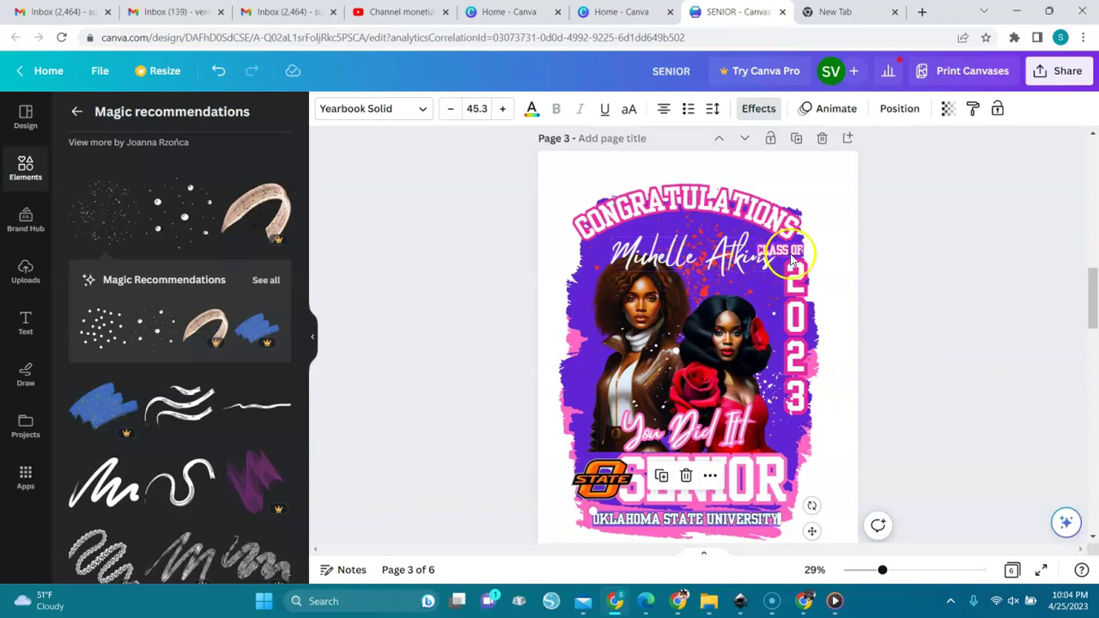
# - Select the graduate's name text and apply white from the document colours
pyautogui.click(730, 249)
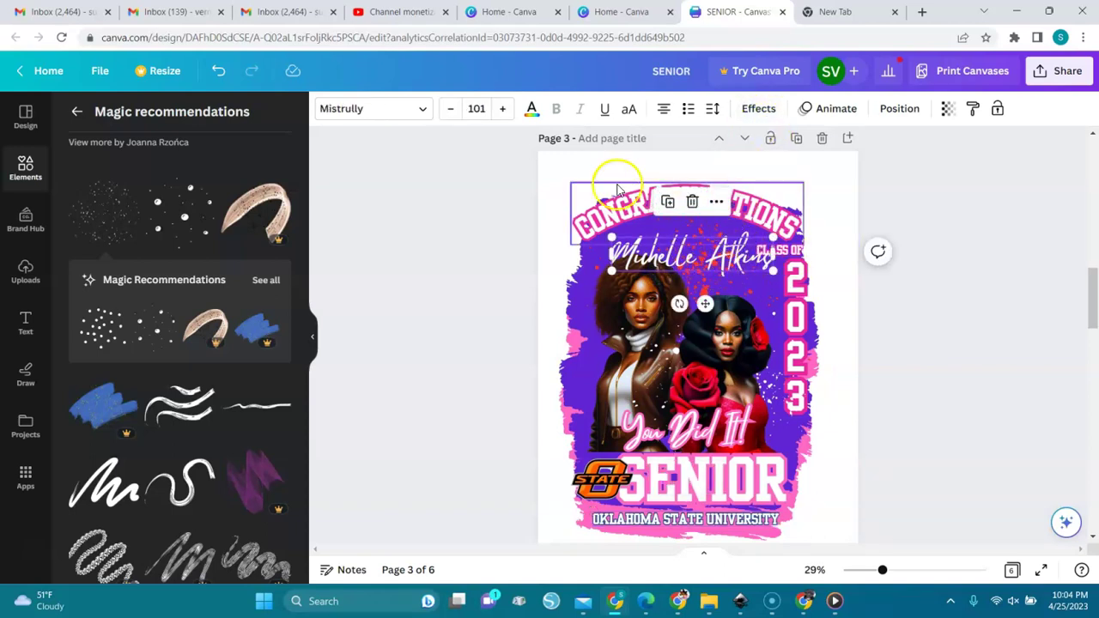
pyautogui.click(531, 108)
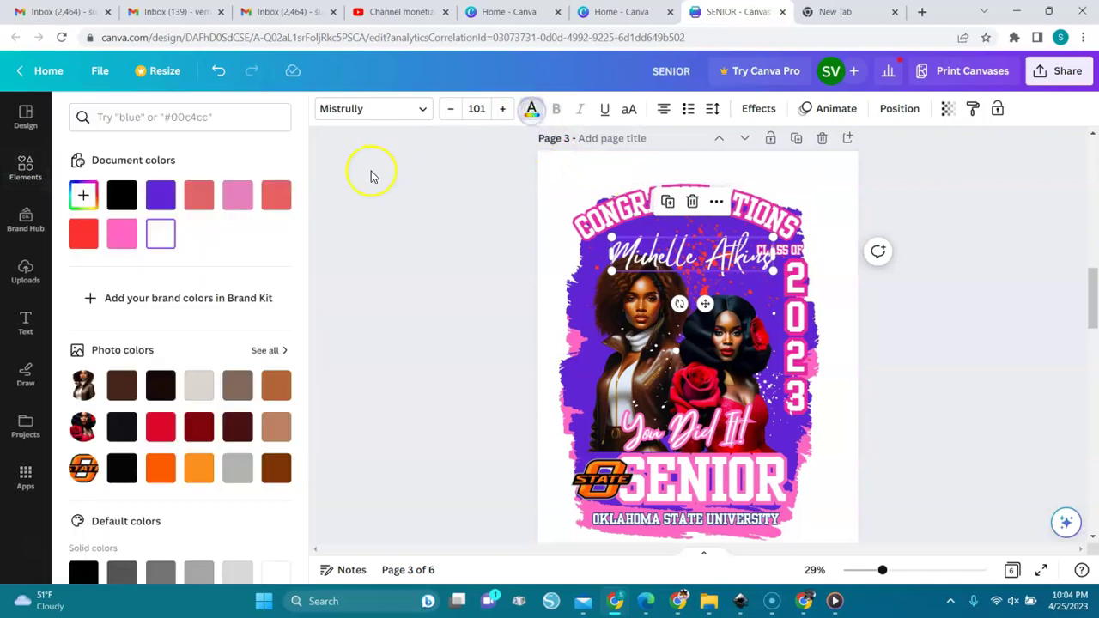
pyautogui.click(84, 233)
pyautogui.click(153, 235)
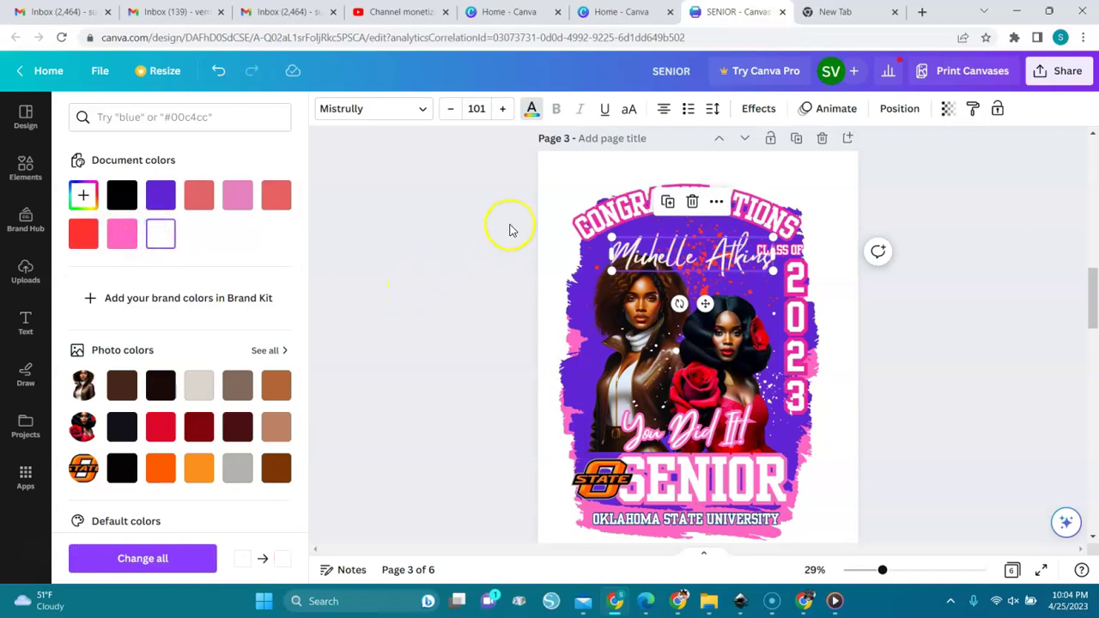
# - Replace the SENIOR text below You Did It! with GRAD
pyautogui.click(772, 491)
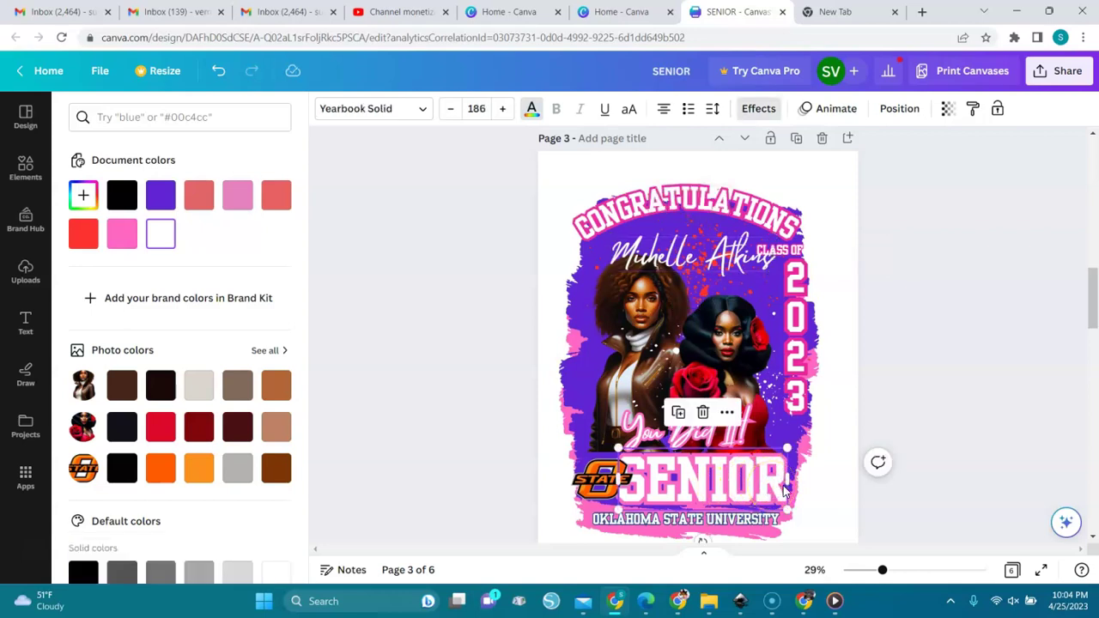
pyautogui.doubleClick(782, 486)
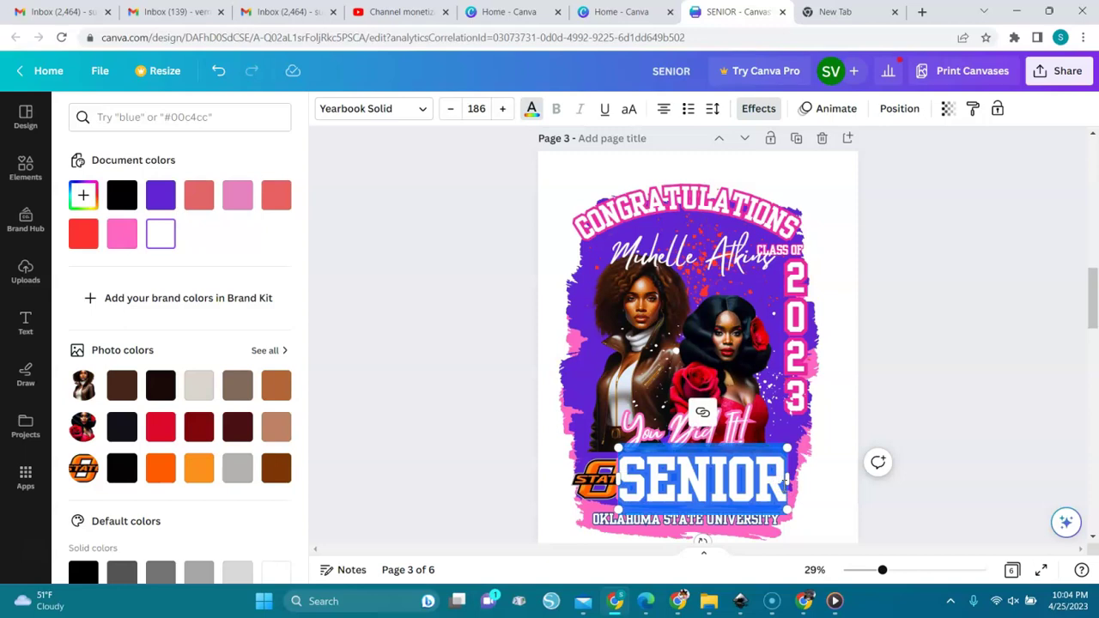
pyautogui.click(785, 486)
pyautogui.doubleClick(784, 487)
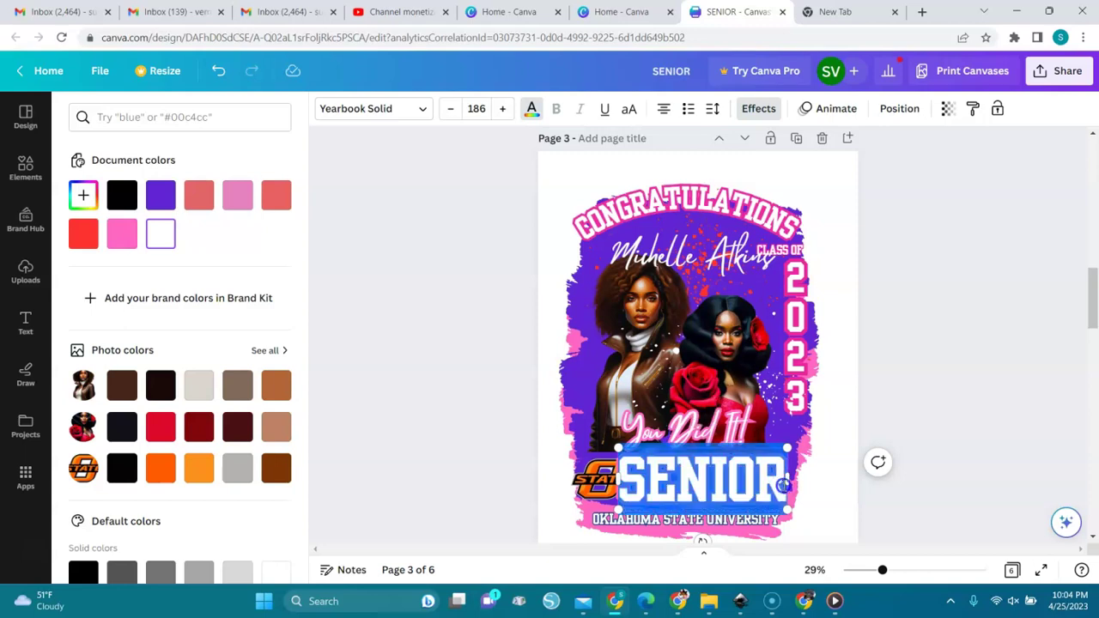
pyautogui.click(783, 487)
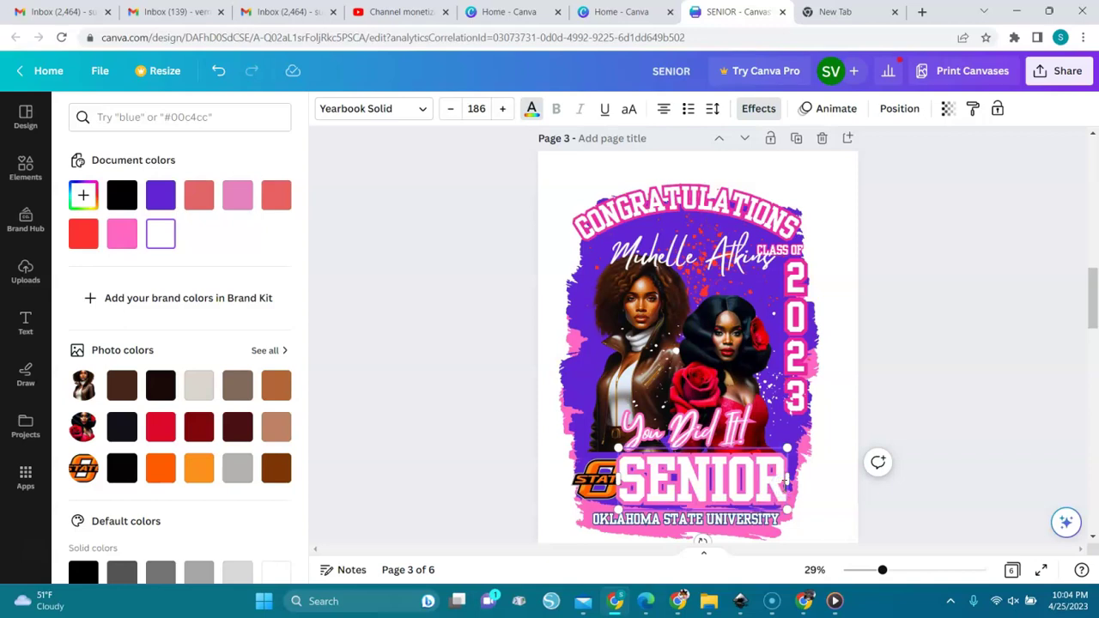
pyautogui.press('BackSpace')
pyautogui.press('BackSpace')
pyautogui.press('BackSpace')
pyautogui.press('BackSpace')
pyautogui.press('BackSpace')
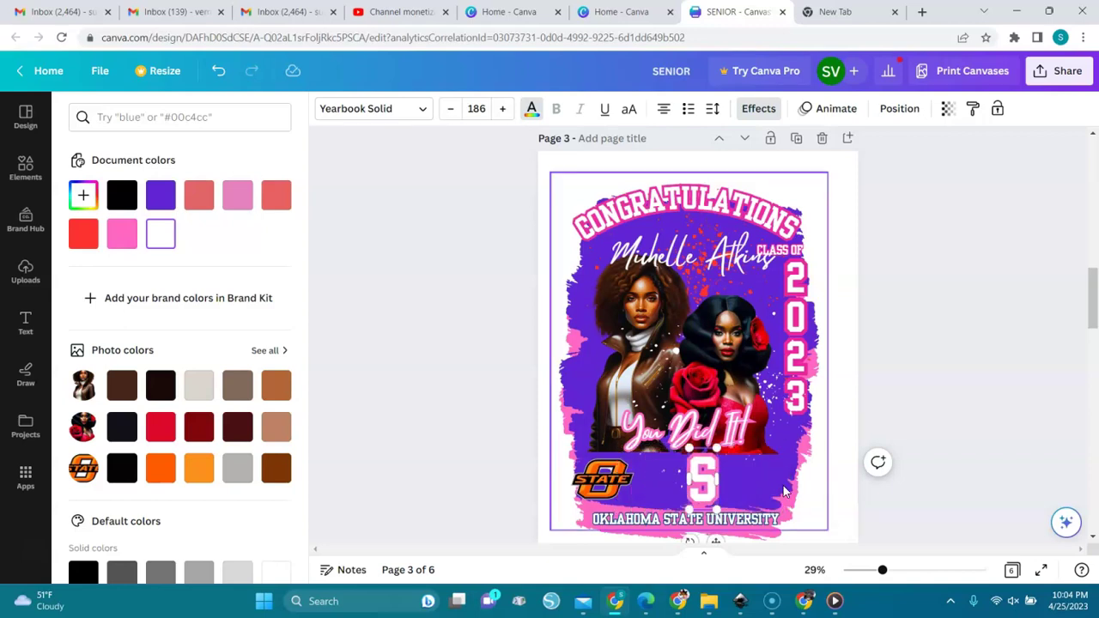
pyautogui.press('BackSpace')
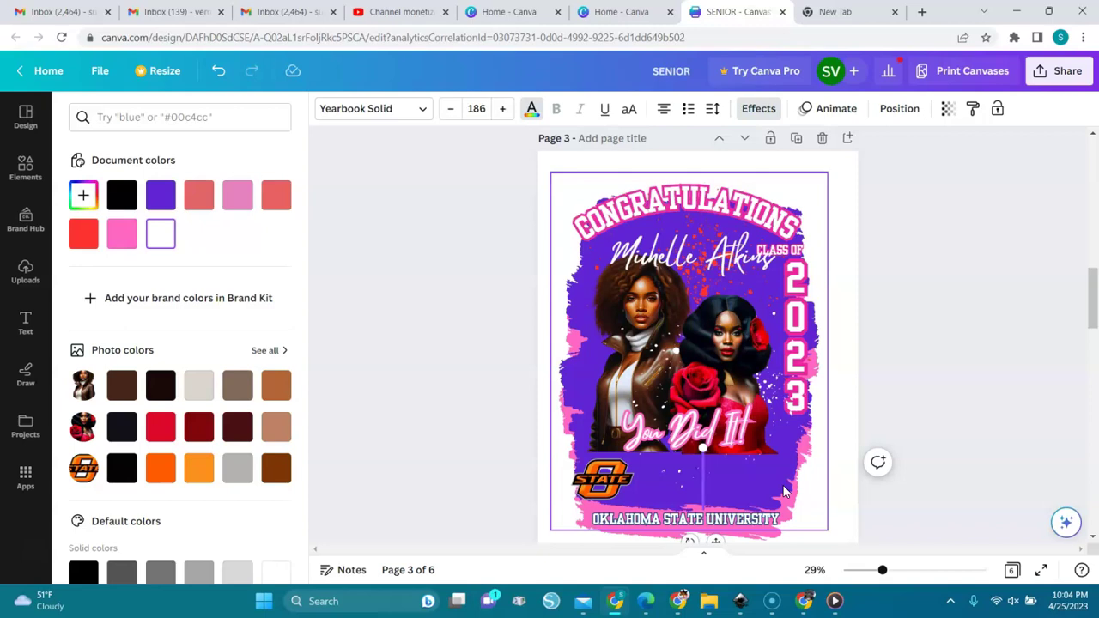
pyautogui.write('GRAD')
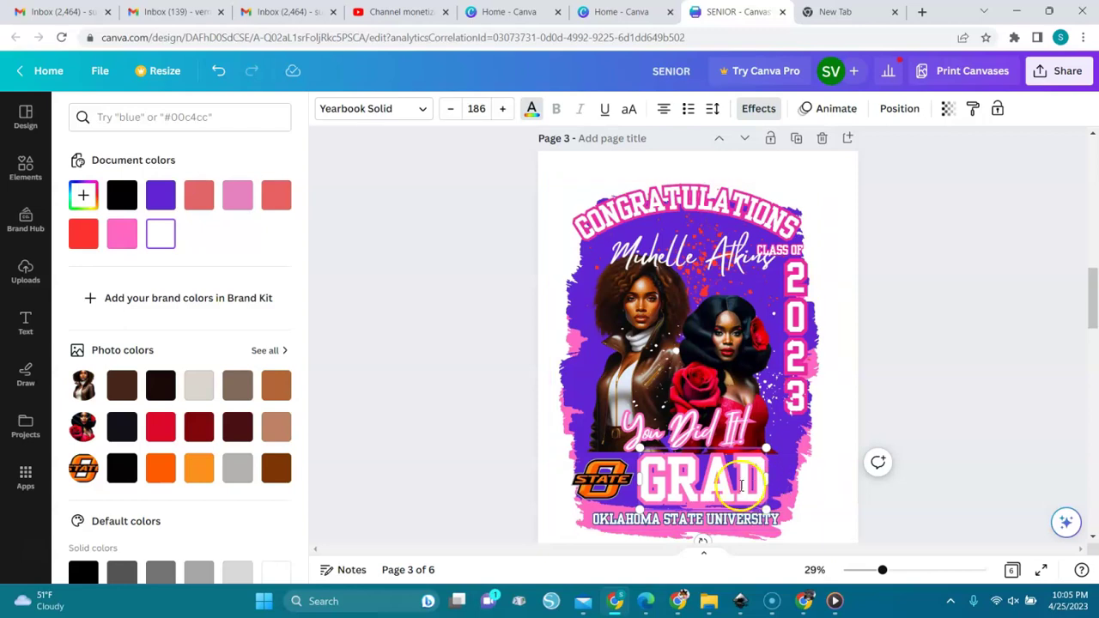
# - Try replacing white with the bright red photo colour across all pages, and undo that colour change
pyautogui.click(530, 109)
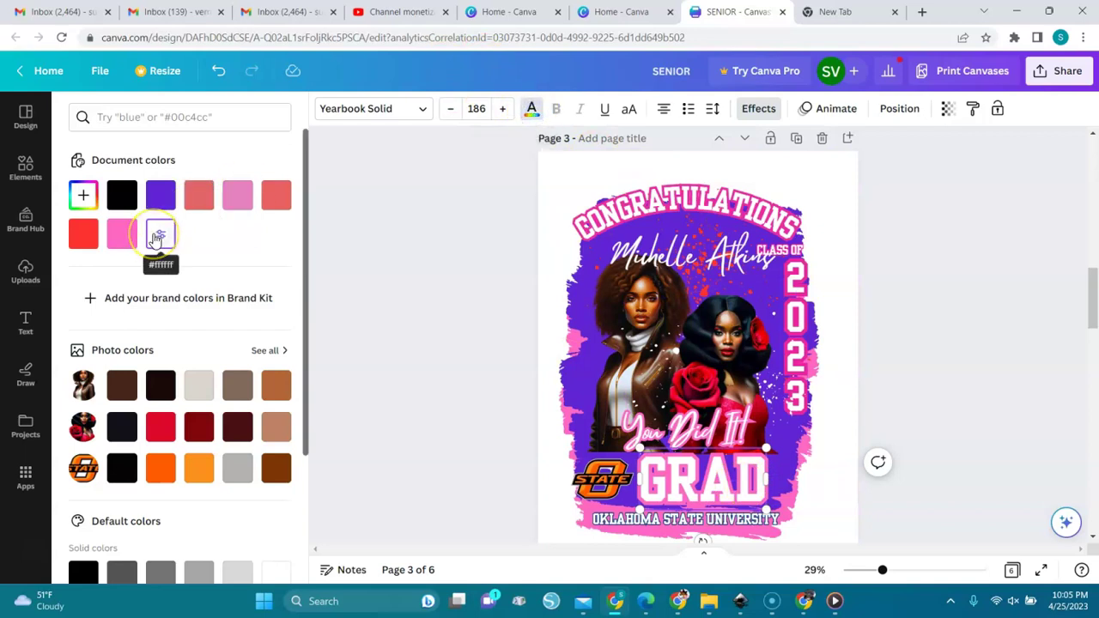
pyautogui.click(164, 432)
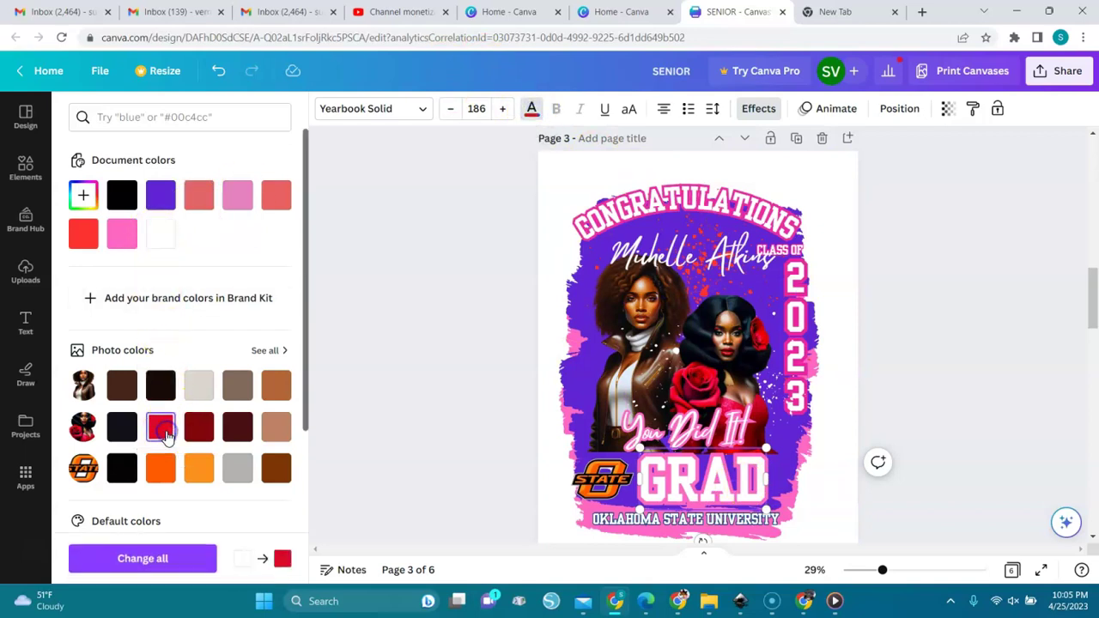
pyautogui.click(178, 560)
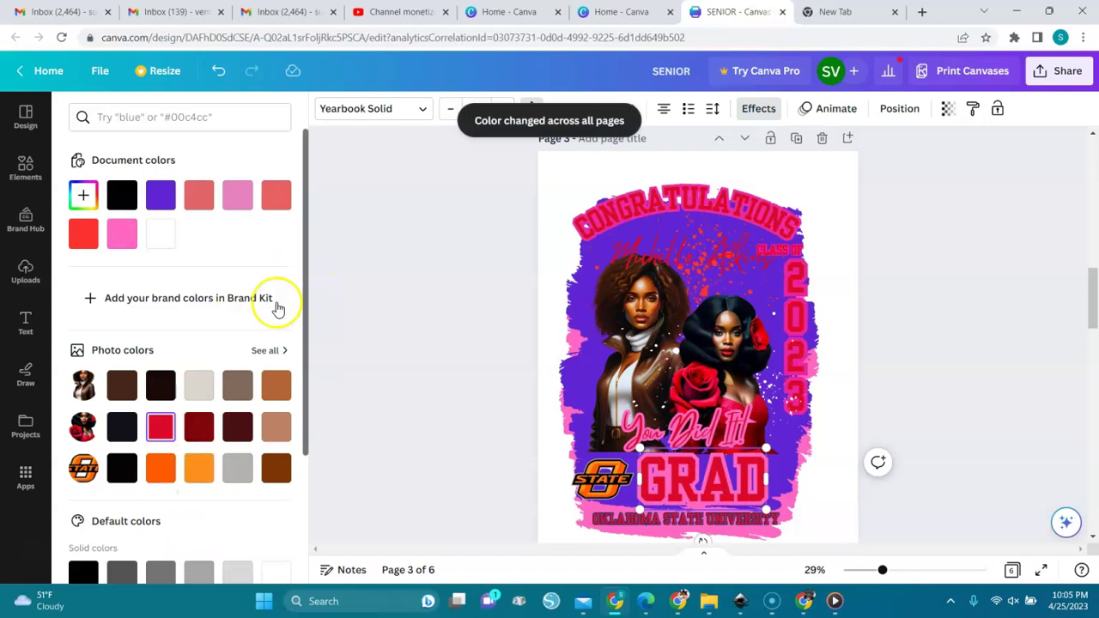
pyautogui.click(219, 74)
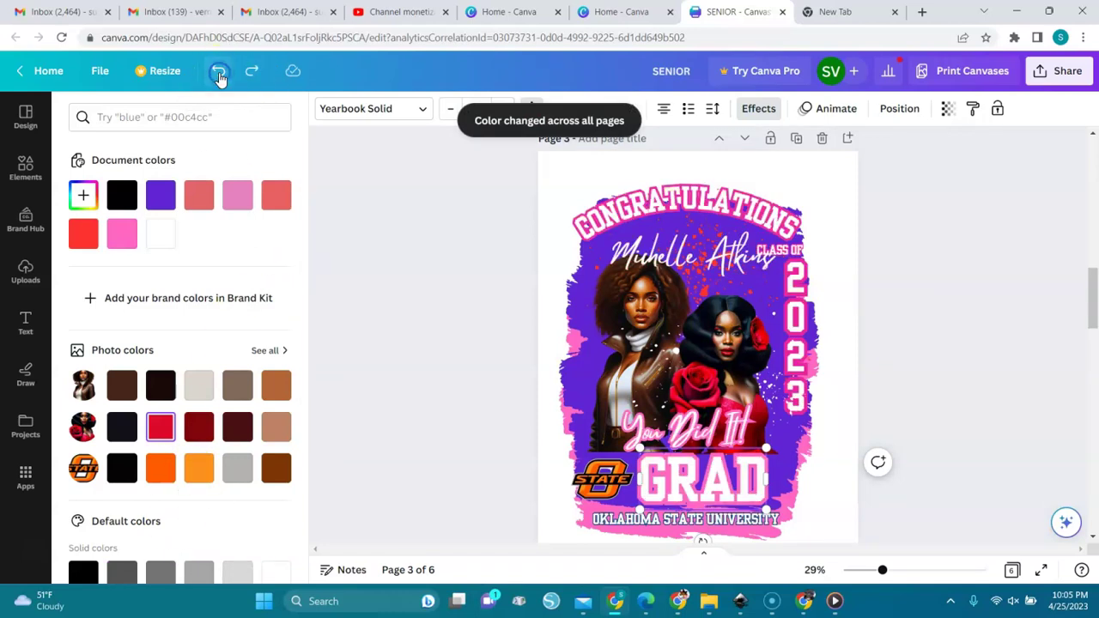
pyautogui.click(169, 238)
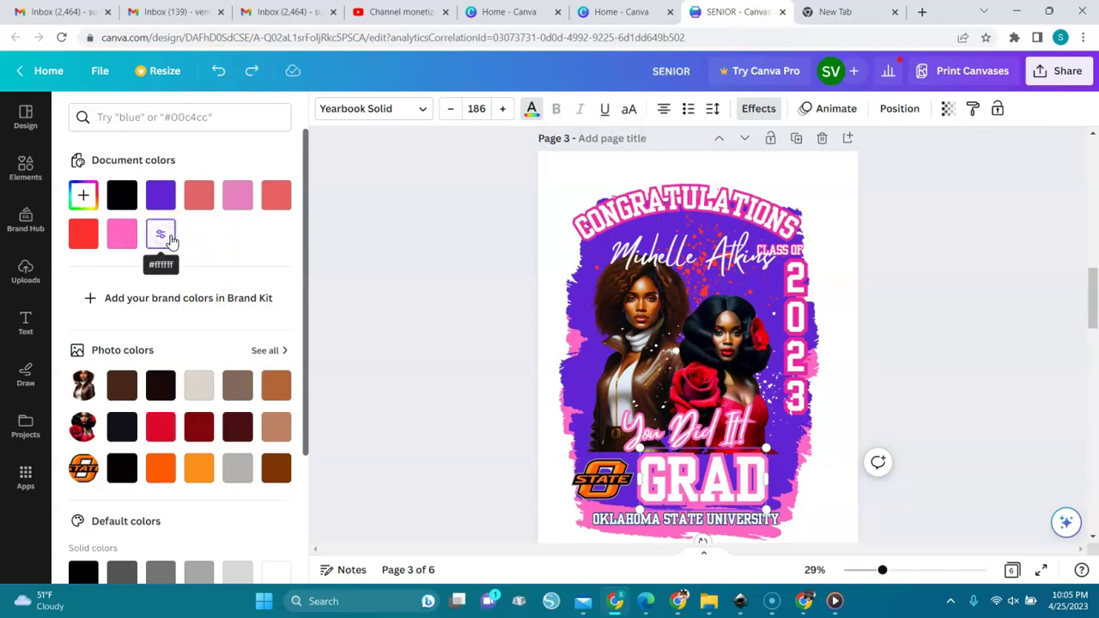
# - Try the bright red and the orange-brown photo colours on the GRAD text
pyautogui.click(165, 433)
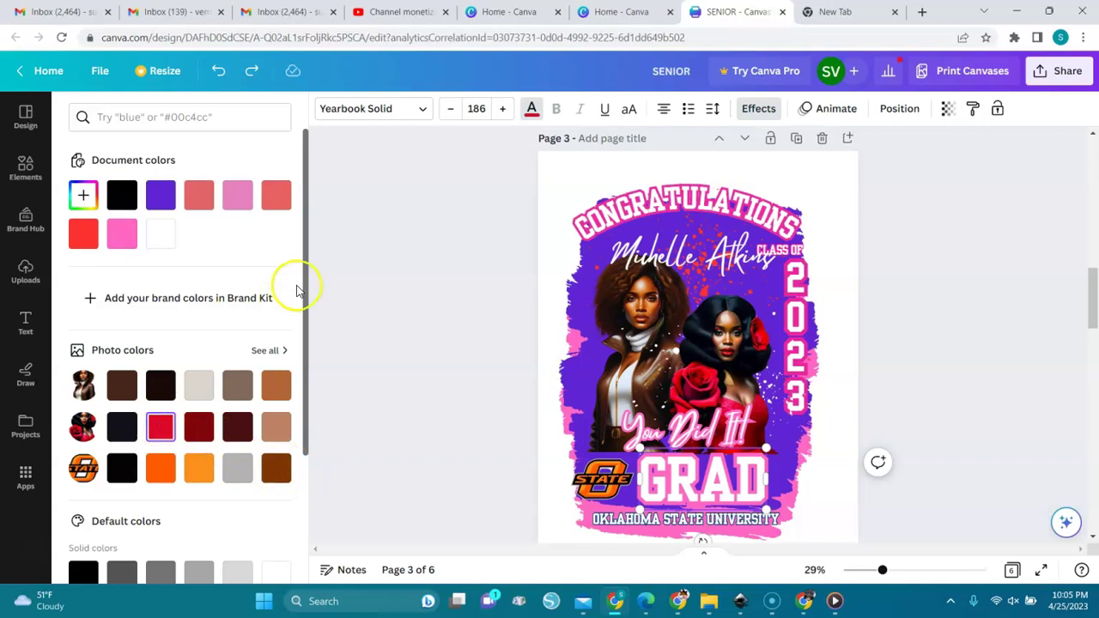
pyautogui.click(306, 494)
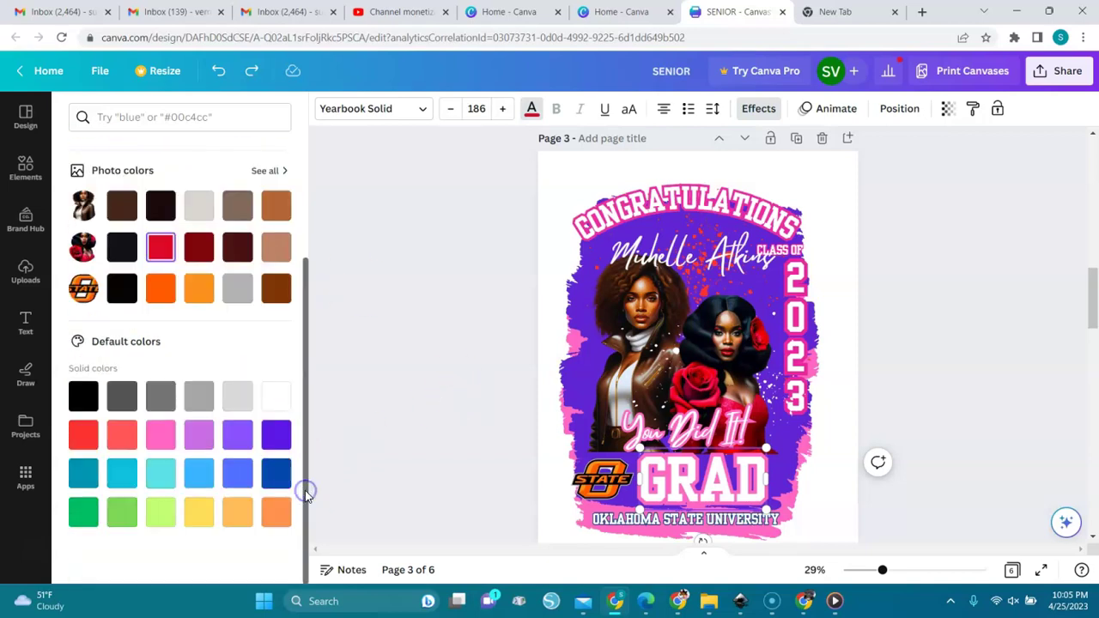
pyautogui.click(281, 209)
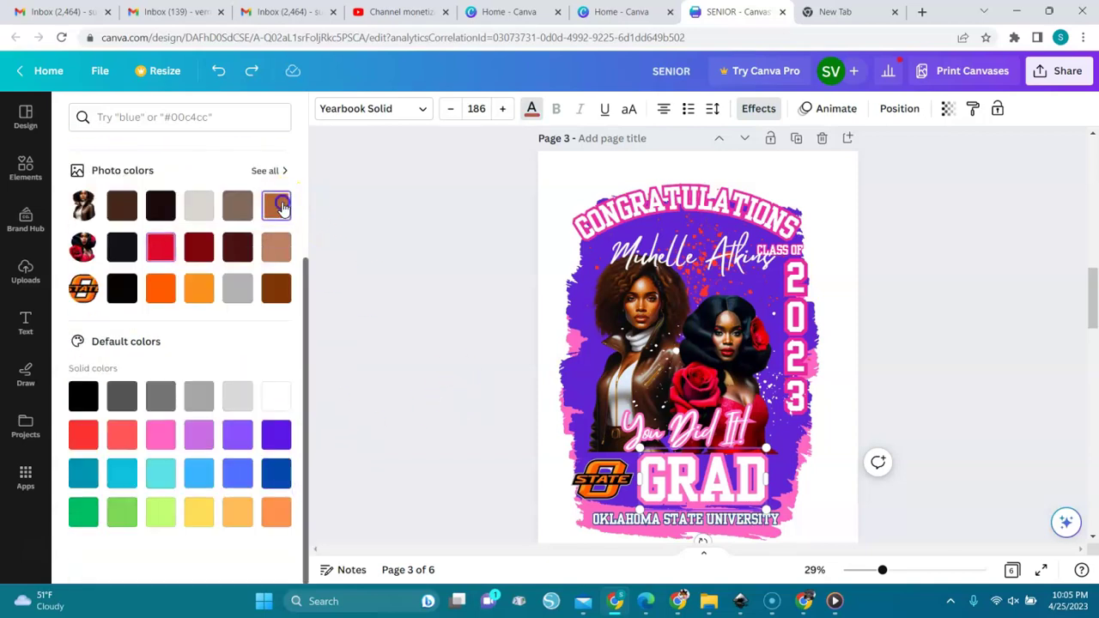
pyautogui.click(429, 365)
# - Select the whole GRAD word and recolour it with the orange-brown photo colour, trying #e16568 first
pyautogui.click(715, 485)
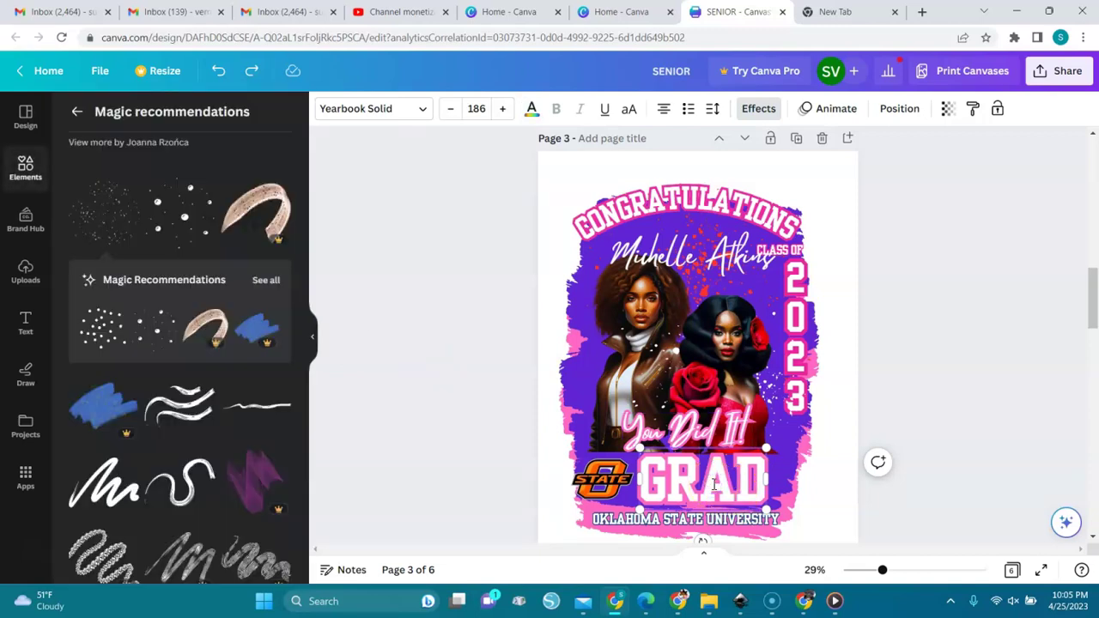
pyautogui.doubleClick(715, 485)
pyautogui.click(531, 110)
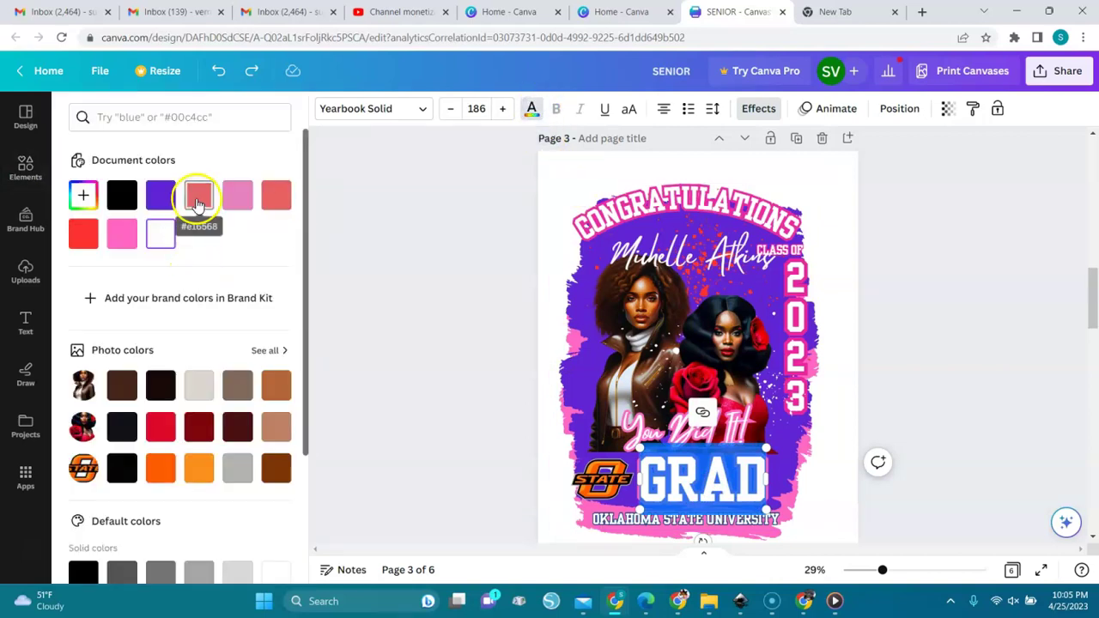
pyautogui.click(198, 201)
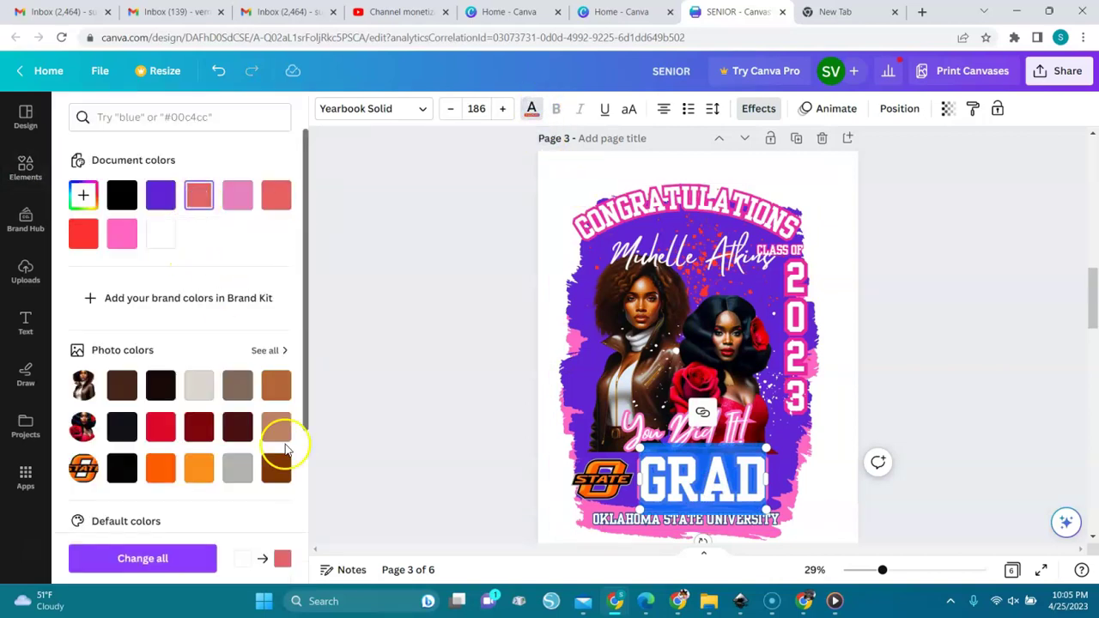
pyautogui.click(307, 521)
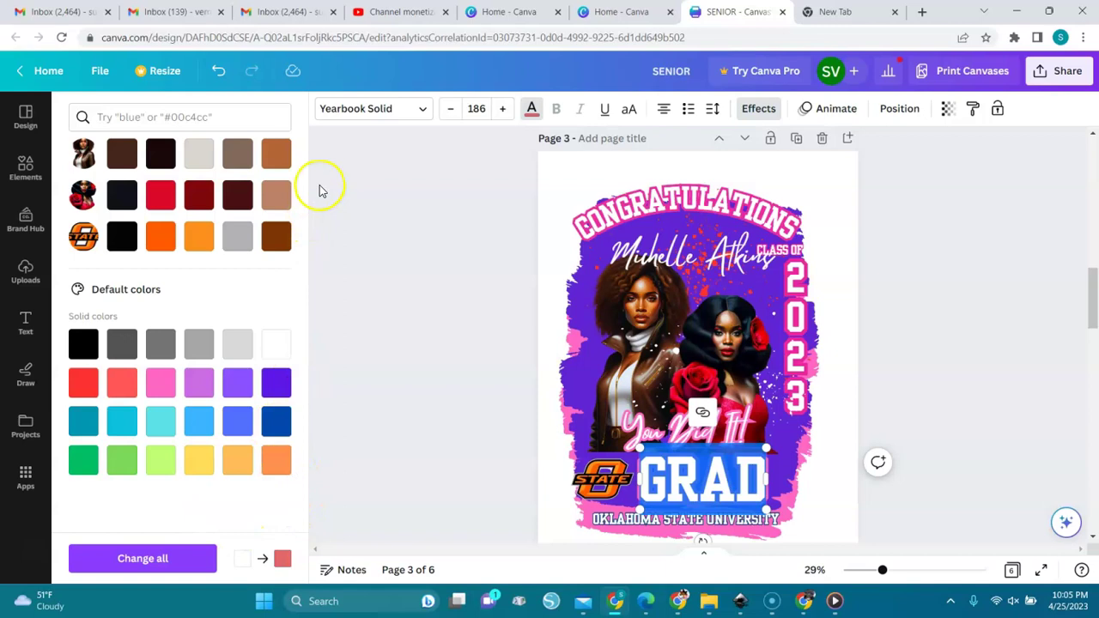
pyautogui.click(277, 154)
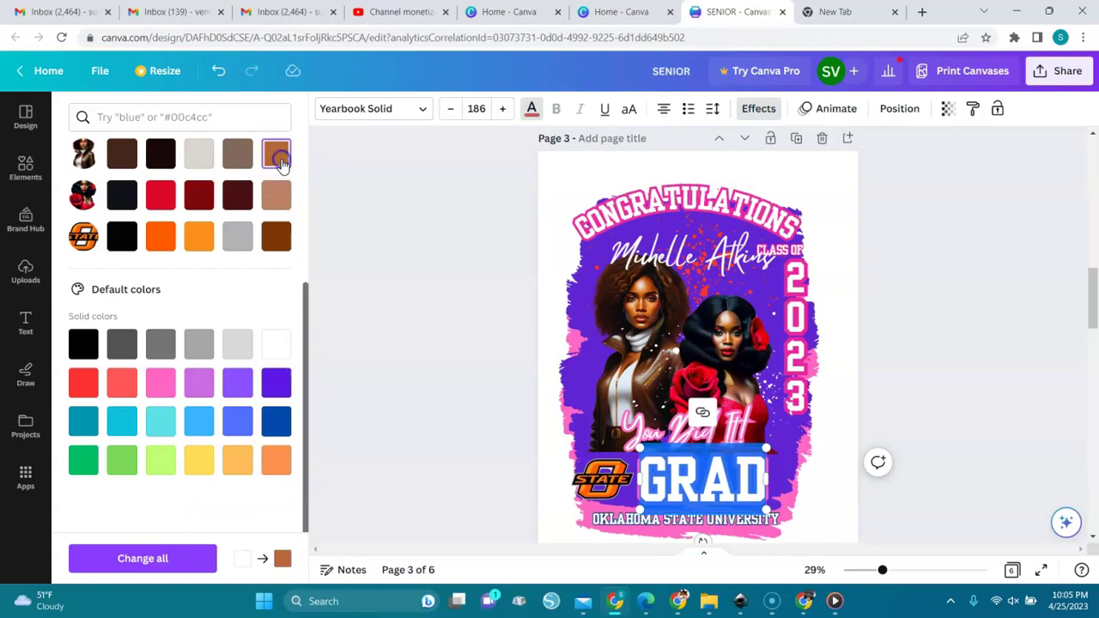
pyautogui.click(693, 481)
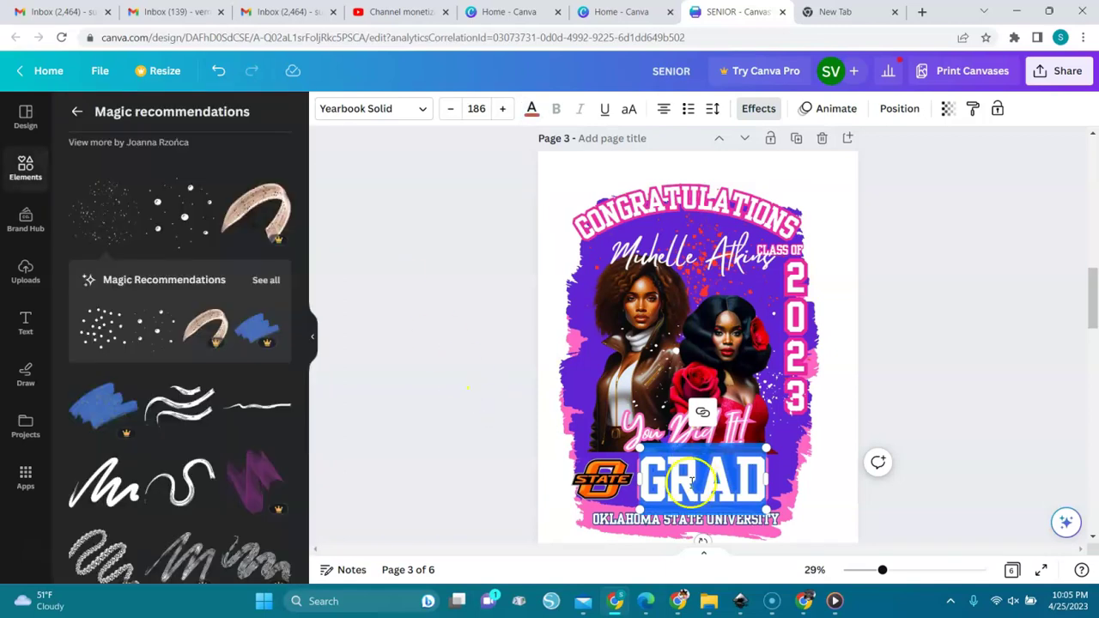
# - Try #F19999 on the GRAD text, and replace its brown with the medium blue default colour on all pages
pyautogui.click(533, 109)
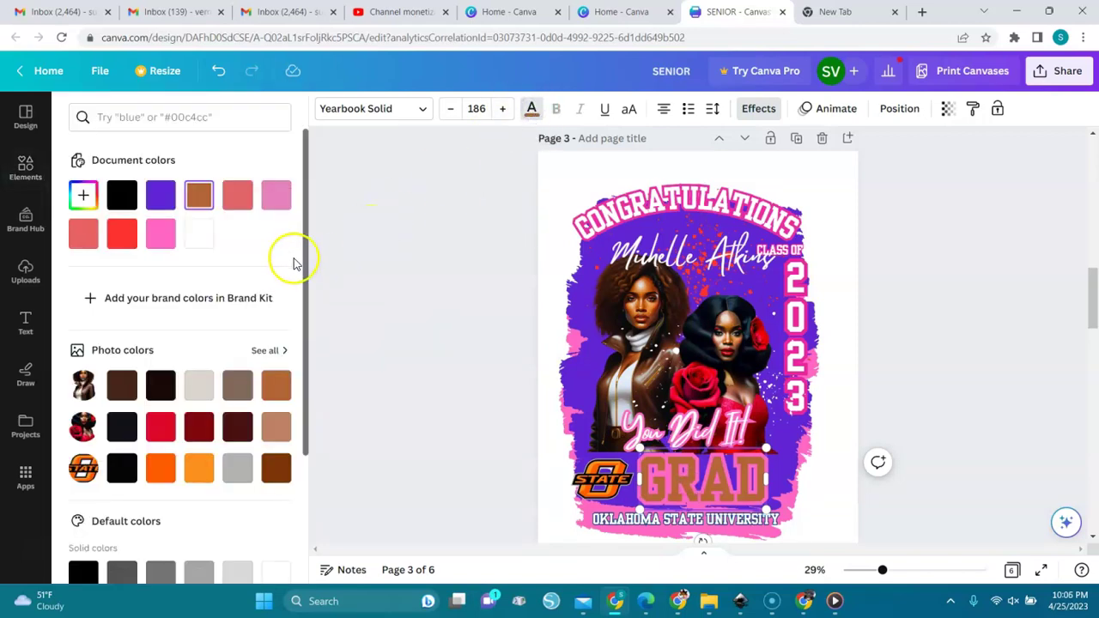
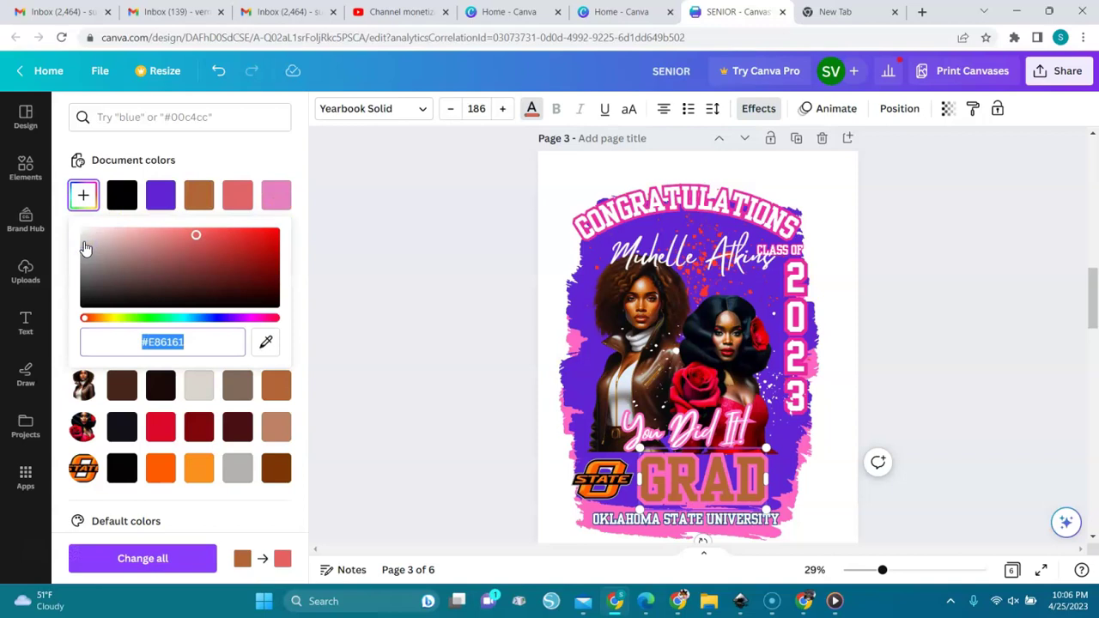
pyautogui.click(154, 233)
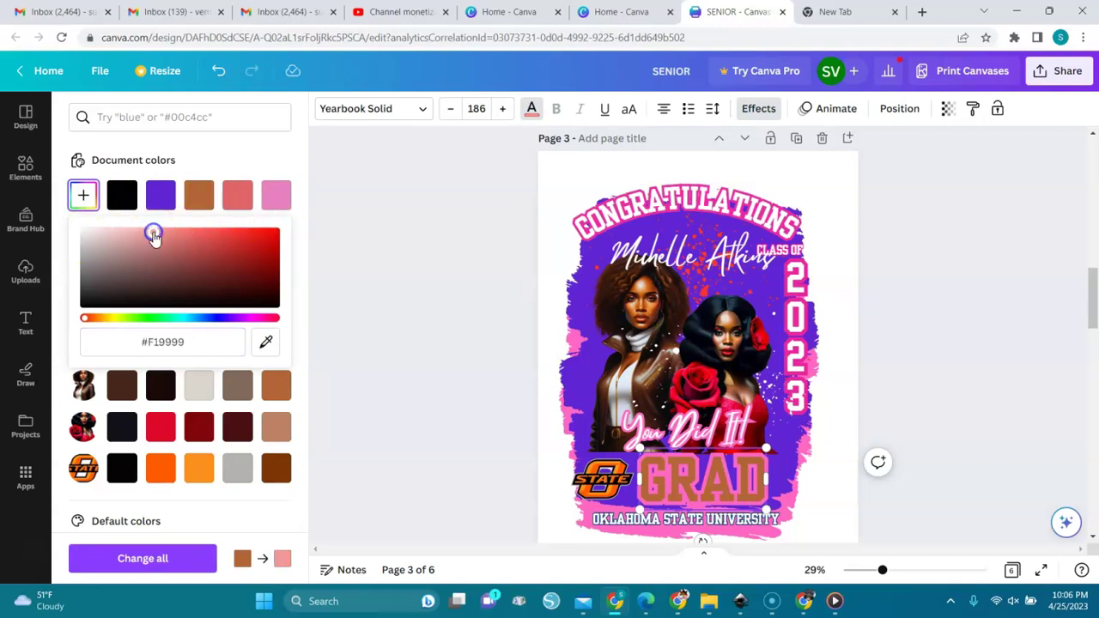
pyautogui.click(532, 111)
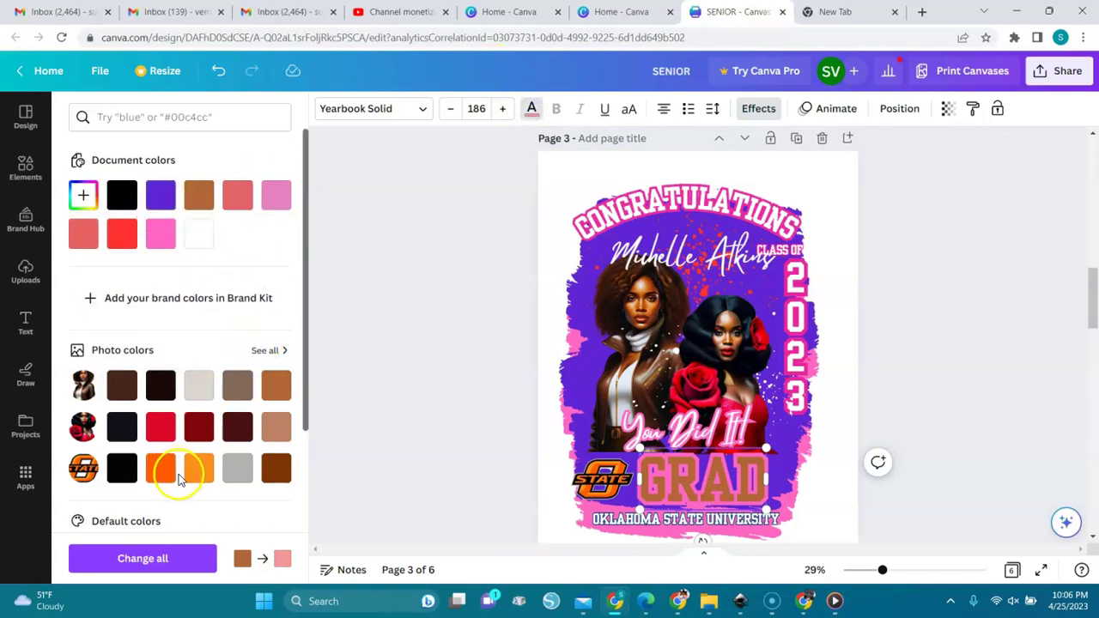
pyautogui.scroll(-3, 305, 492)
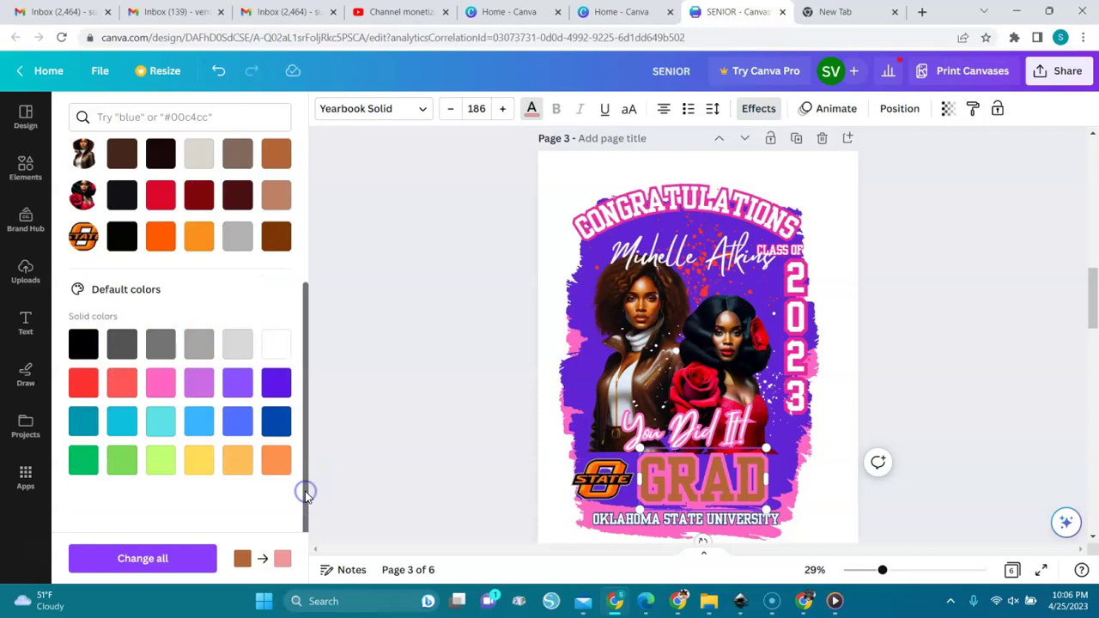
pyautogui.click(238, 431)
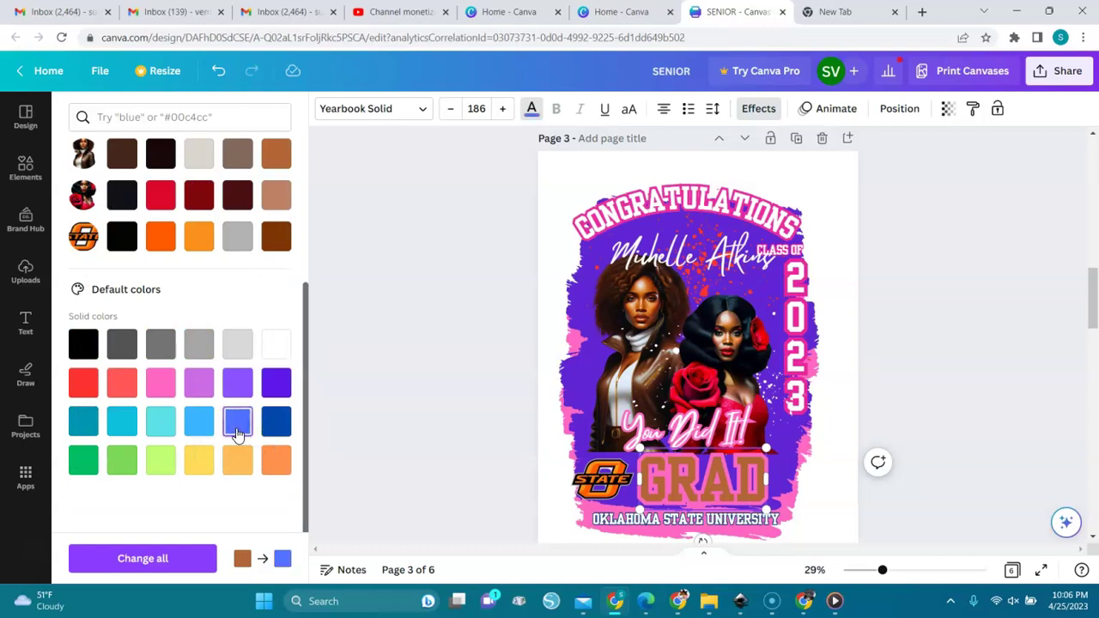
pyautogui.click(204, 559)
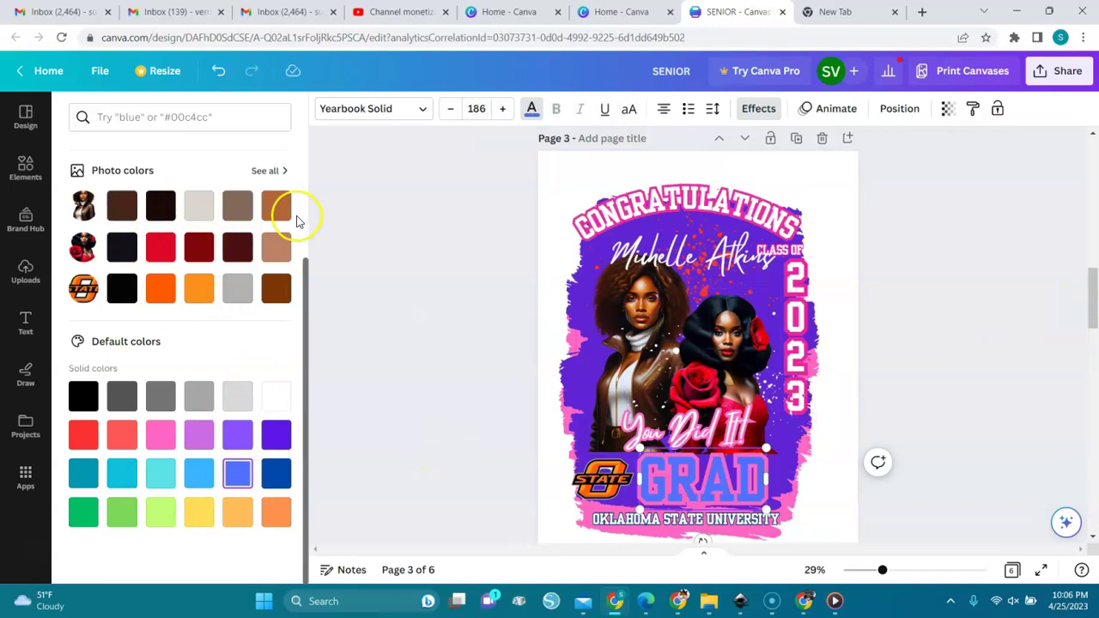
# - Replace the GRAD text's blue with white #FFFFFF across all pages
pyautogui.scroll(3, 306, 221)
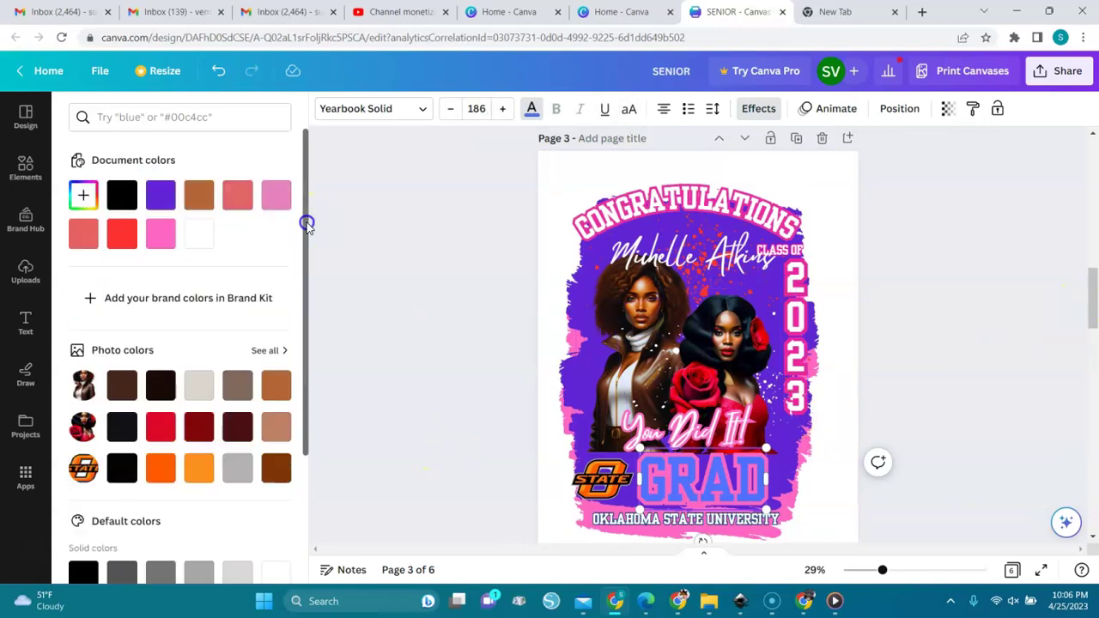
pyautogui.click(197, 243)
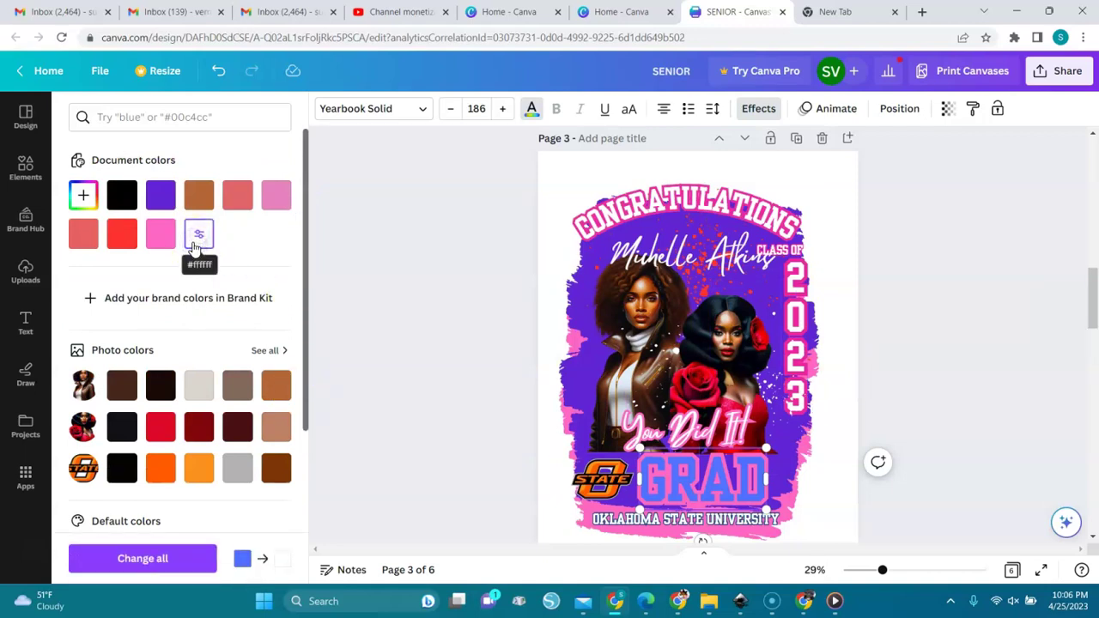
pyautogui.click(197, 243)
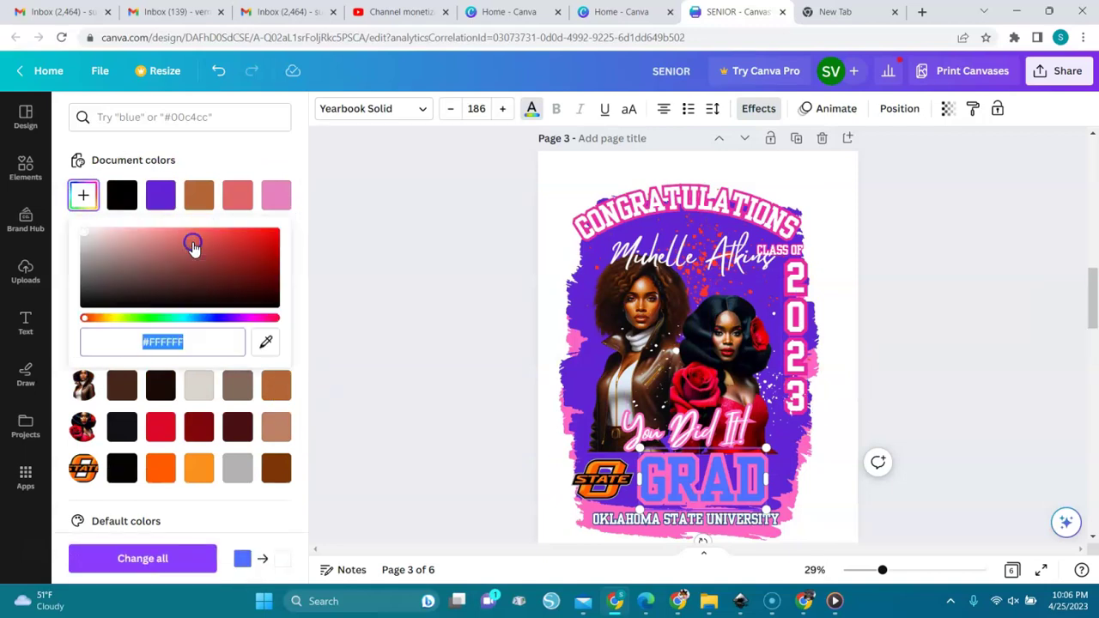
pyautogui.click(196, 560)
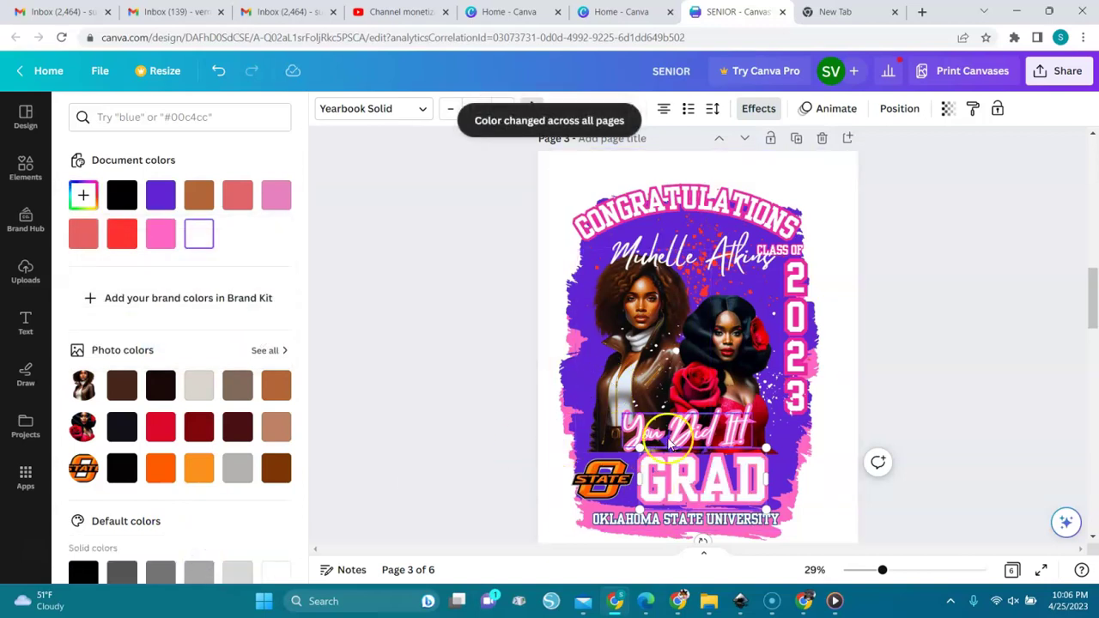
# - Delete the digits of the vertical year text beneath CLASS OF and enter 2024 instead
pyautogui.click(722, 365)
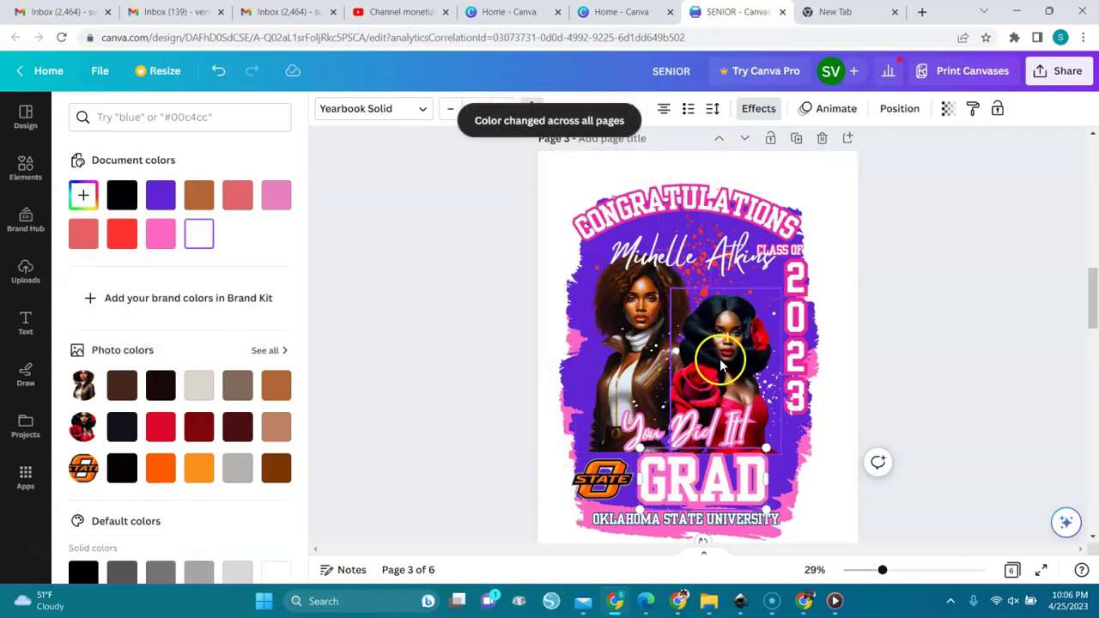
pyautogui.click(799, 331)
pyautogui.click(801, 292)
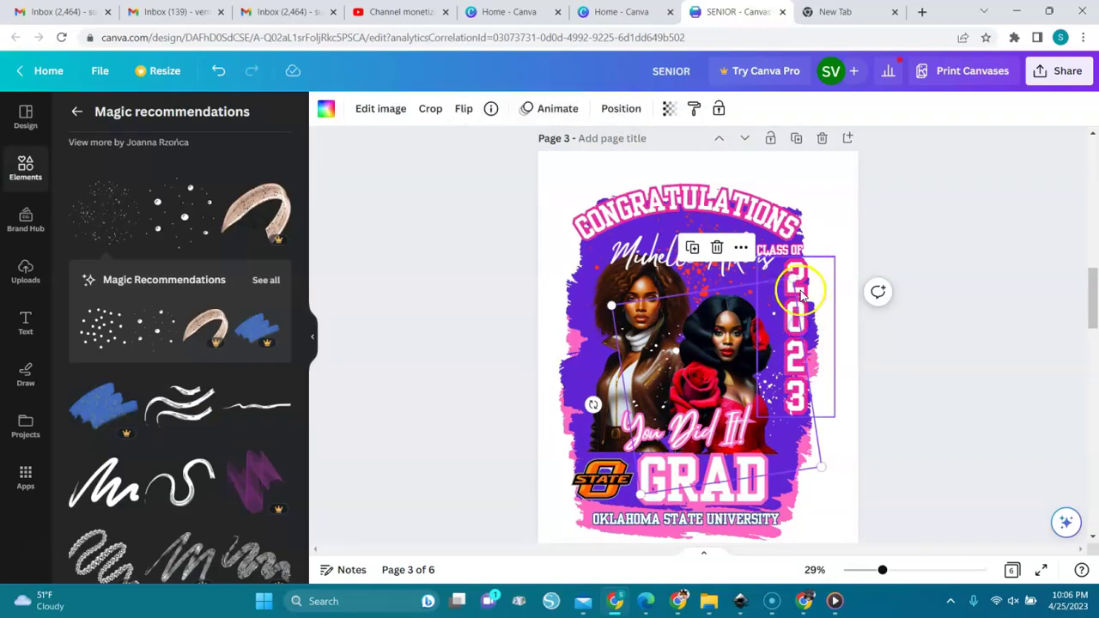
pyautogui.click(803, 292)
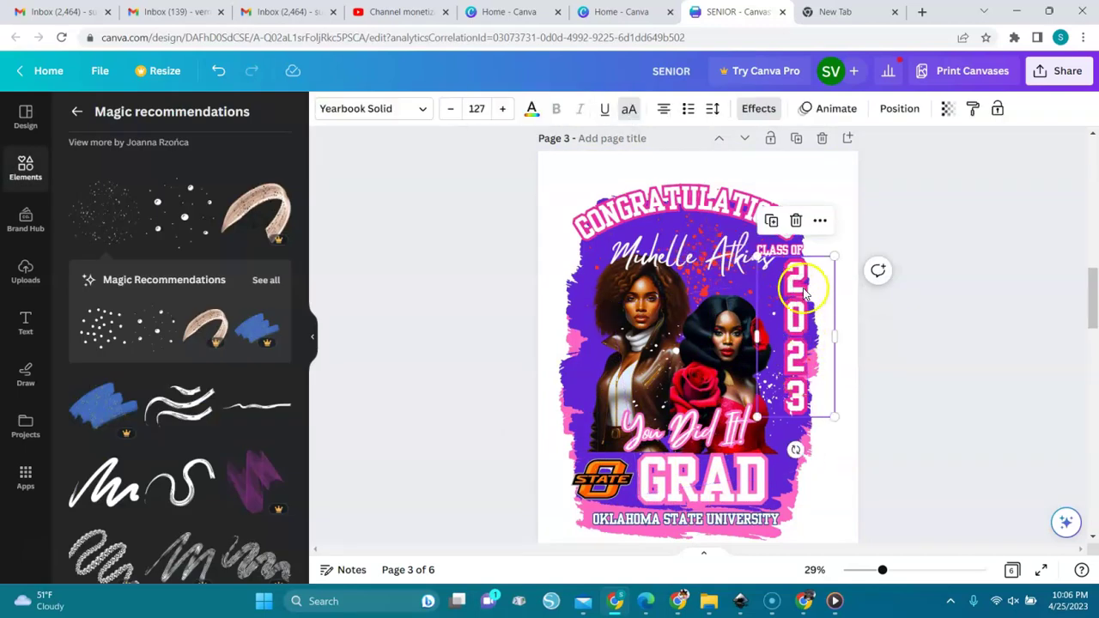
pyautogui.click(803, 292)
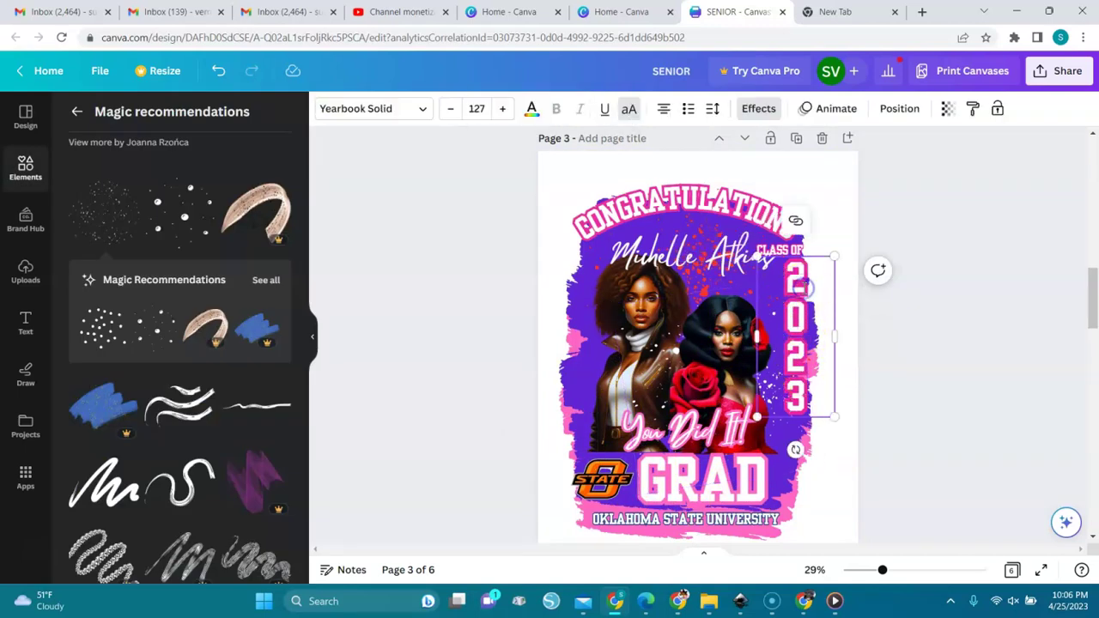
pyautogui.moveTo(806, 374); pyautogui.dragTo(806, 389)
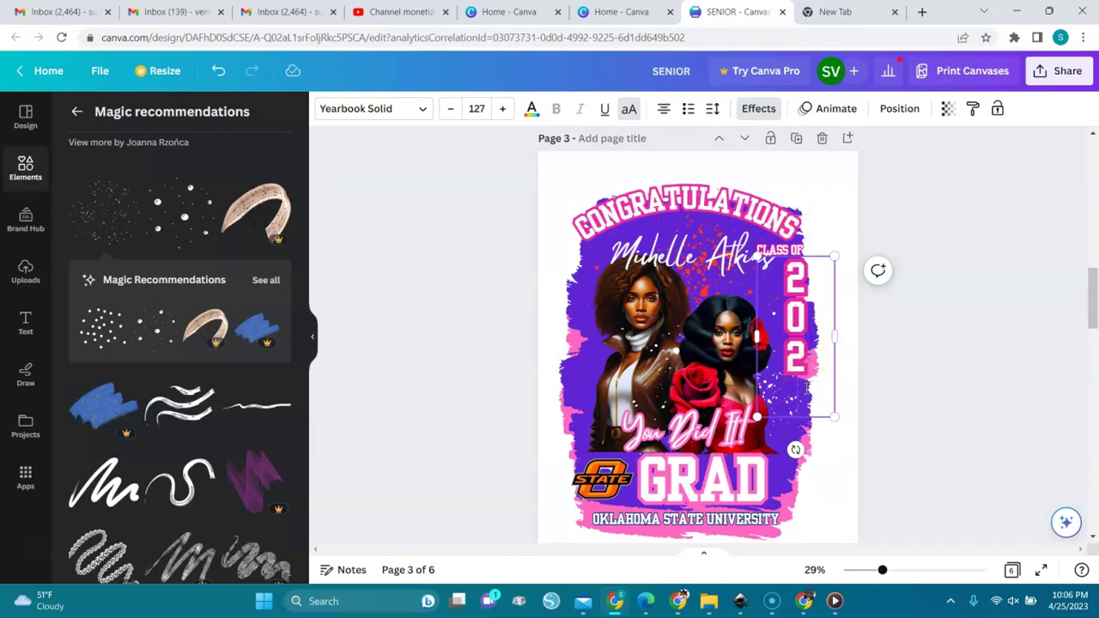
pyautogui.press('BackSpace')
pyautogui.press('BackSpace')
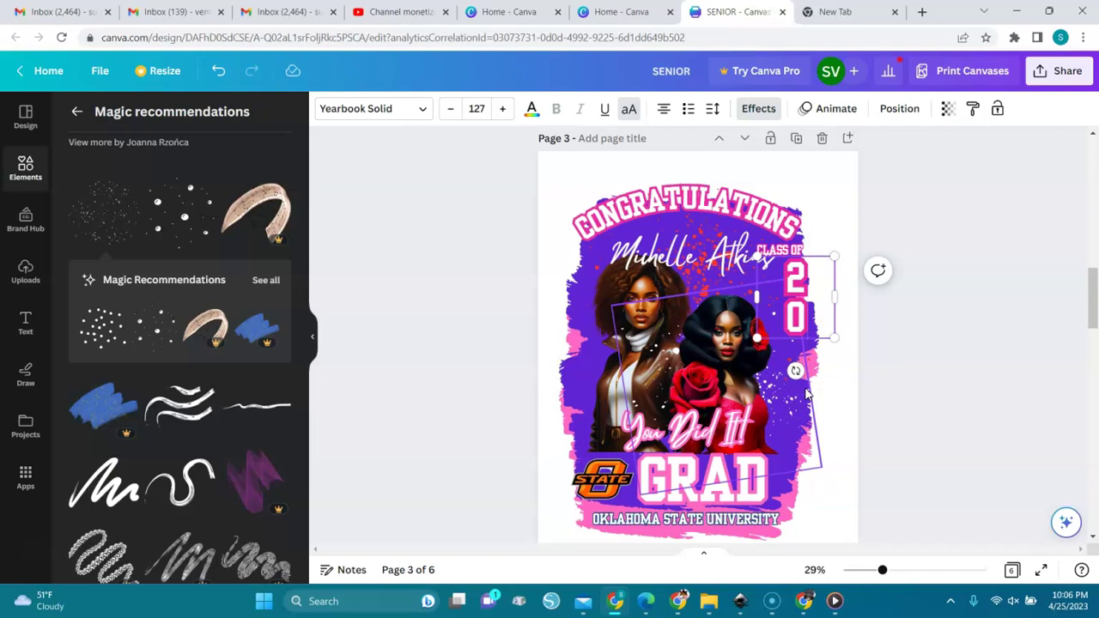
pyautogui.press('BackSpace')
pyautogui.press('BackSpace')
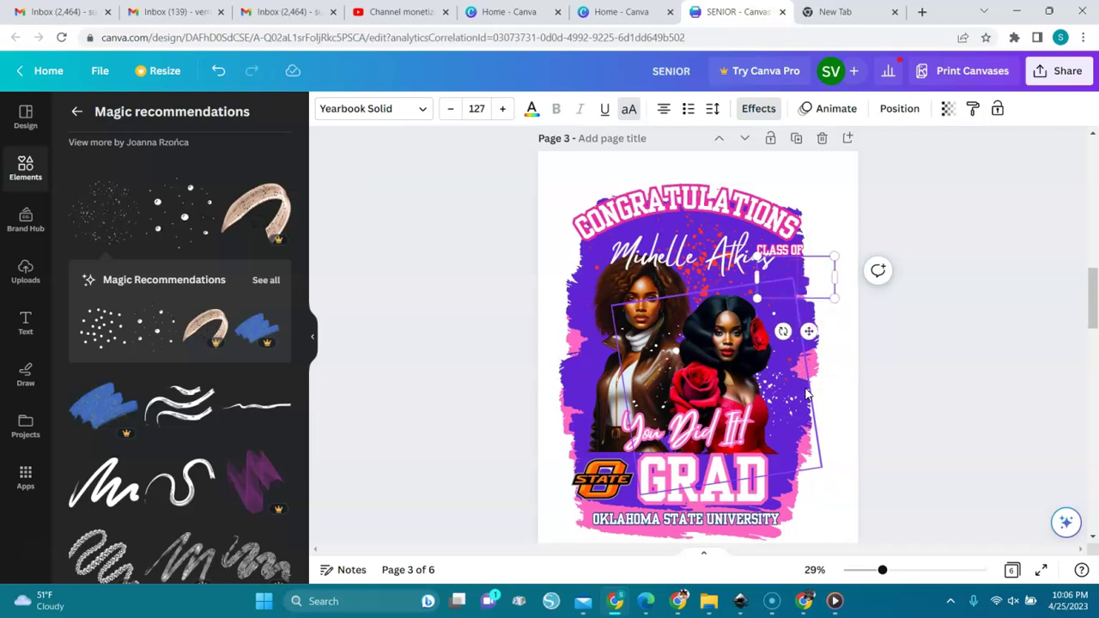
pyautogui.write('2024')
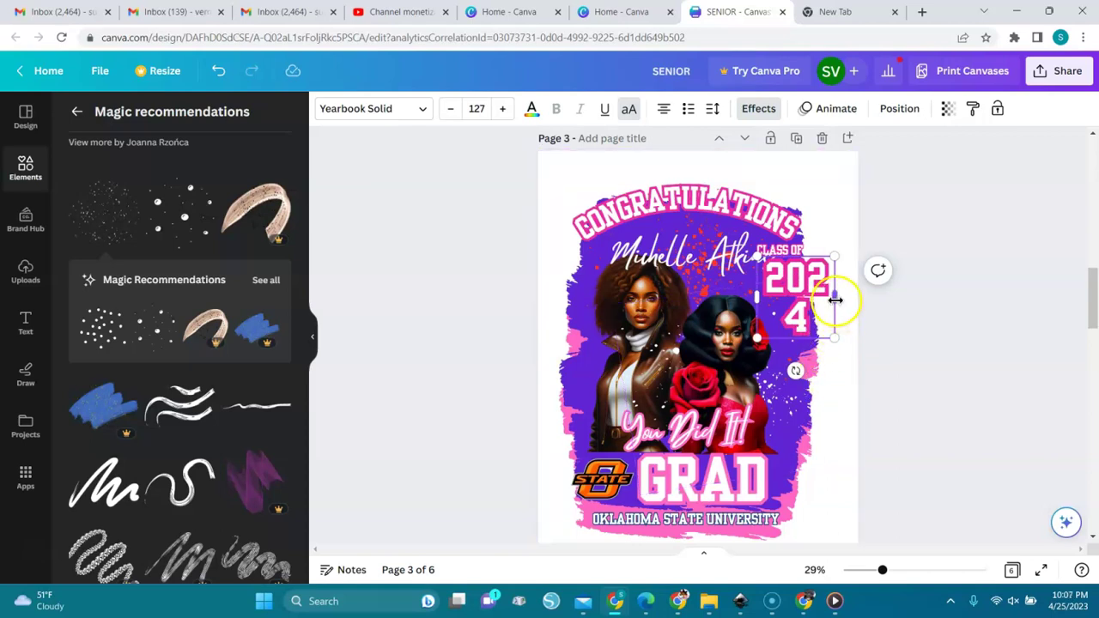
# - Split the 2024 text so that each digit stands on its own line
pyautogui.click(790, 281)
pyautogui.press('Return')
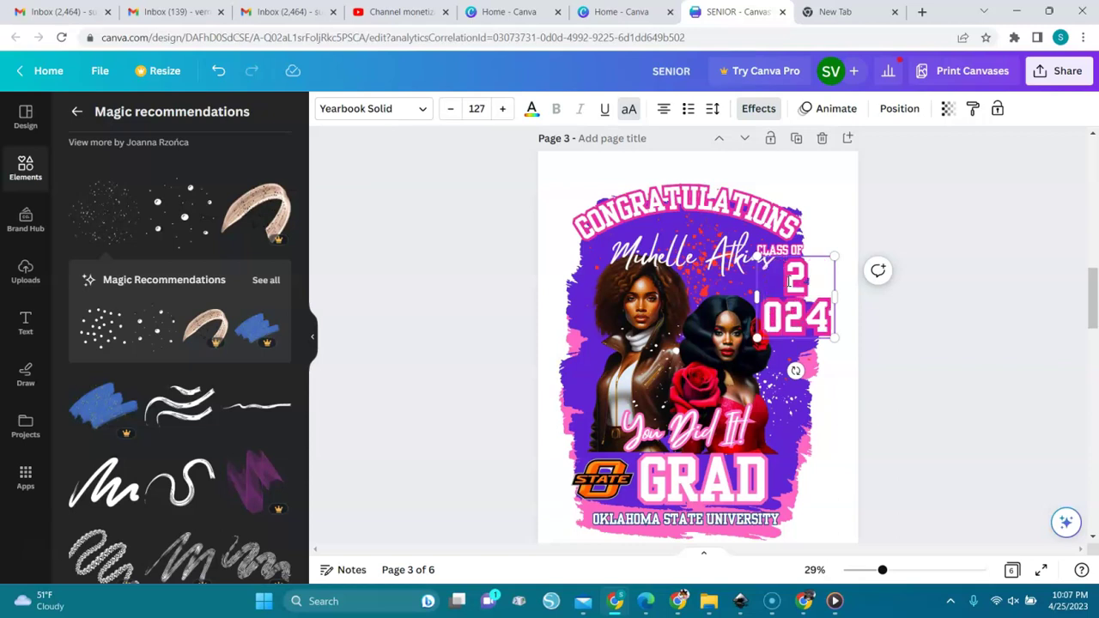
pyautogui.press('Return')
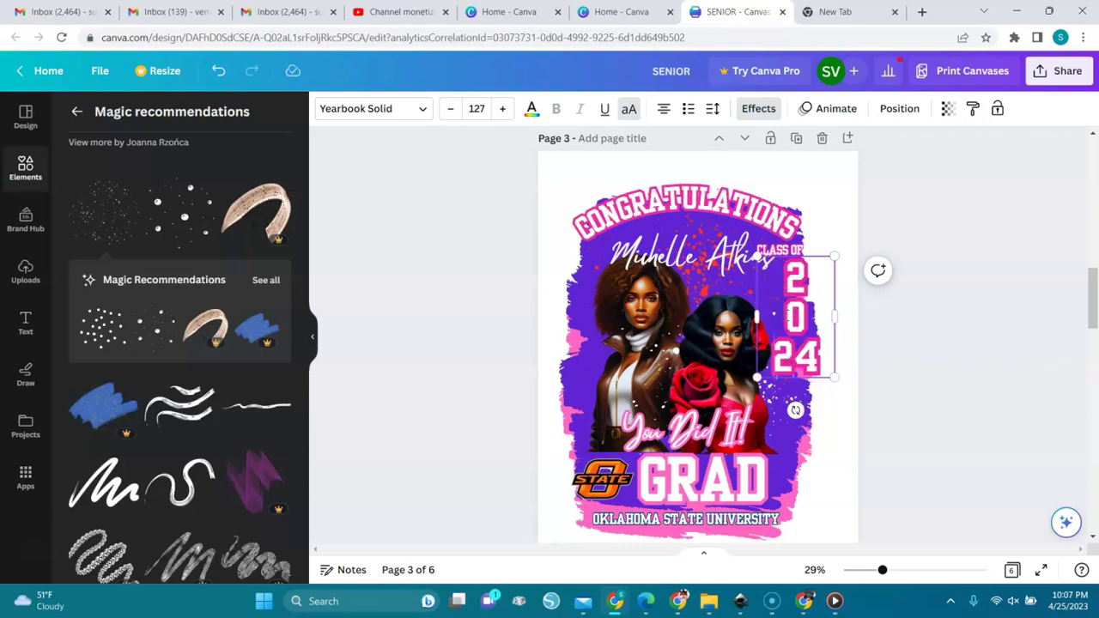
pyautogui.click(799, 353)
pyautogui.press('Return')
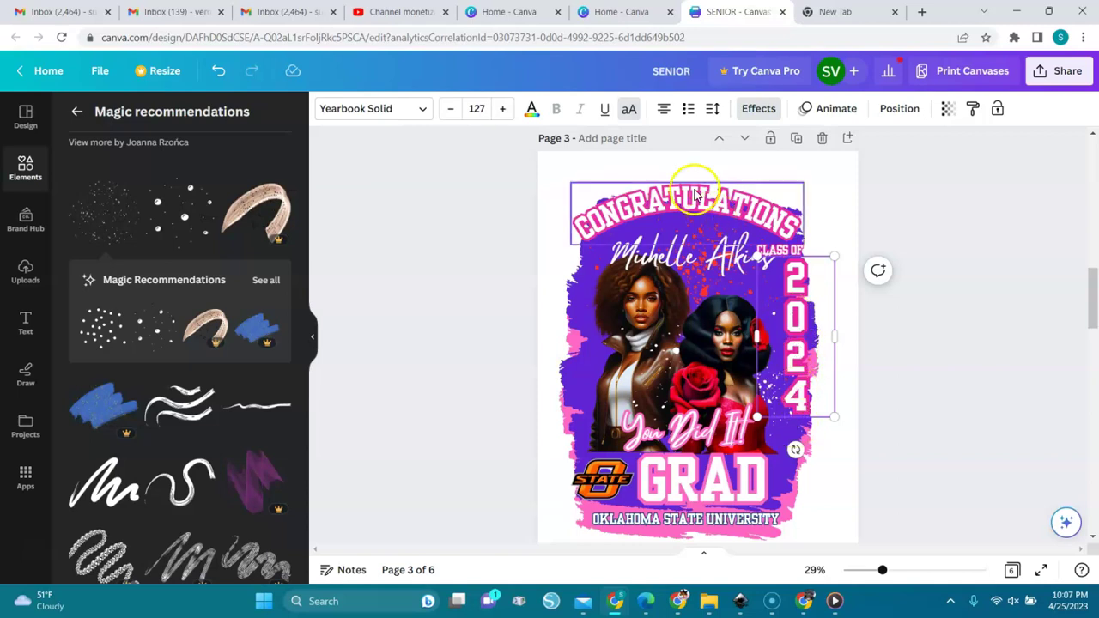
# - Select all four digits of the vertical 2024 text and slightly tighten their line spacing
pyautogui.doubleClick(812, 393)
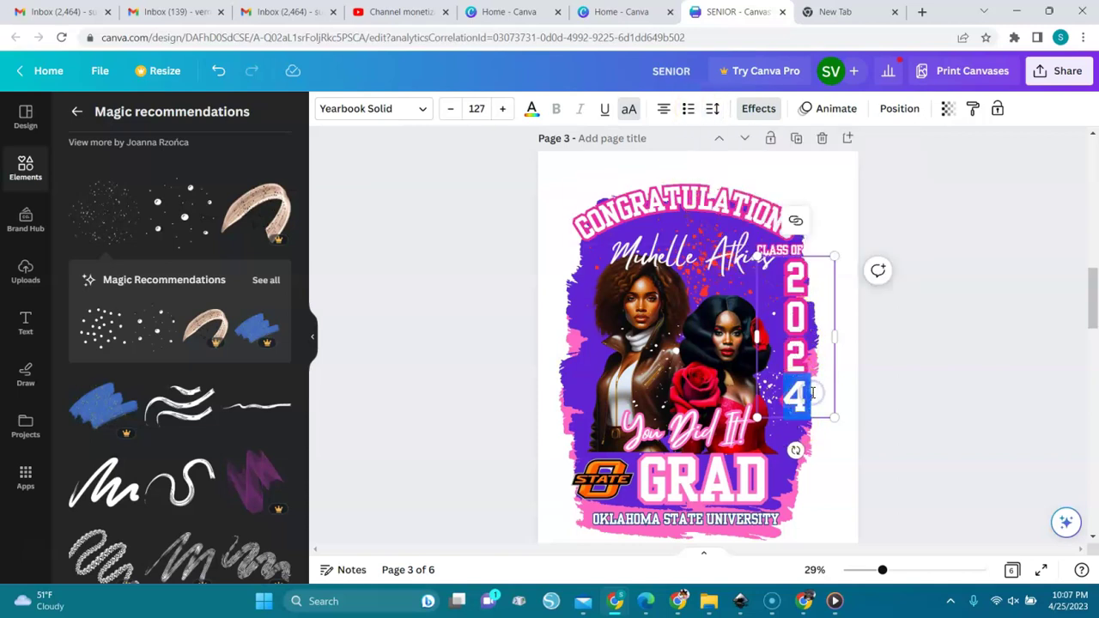
pyautogui.moveTo(811, 393); pyautogui.dragTo(733, 146)
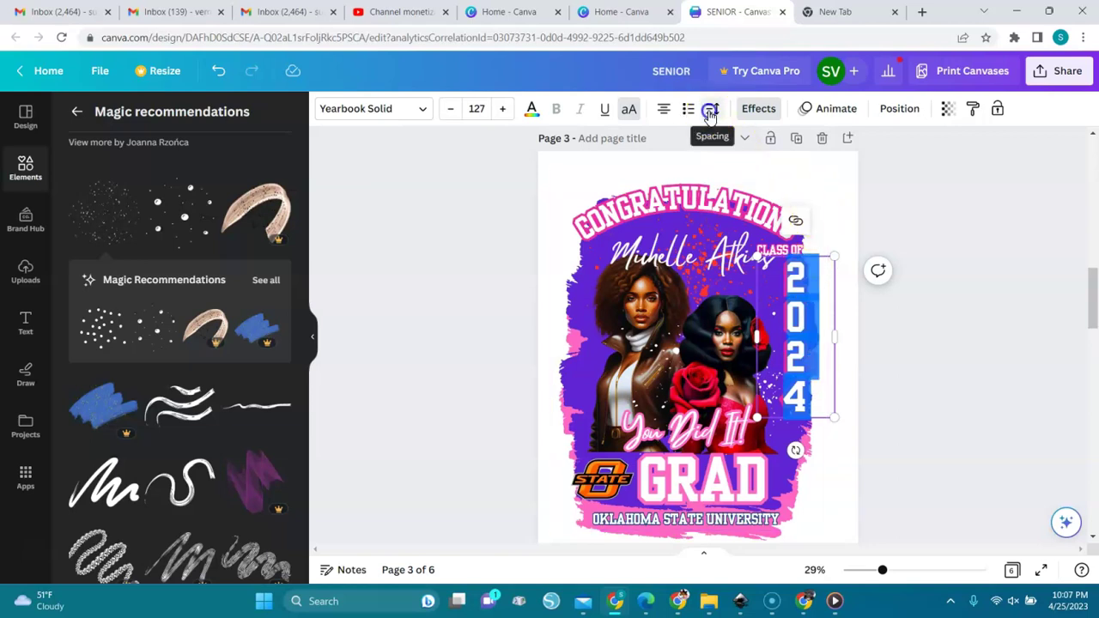
pyautogui.click(711, 115)
pyautogui.moveTo(807, 219); pyautogui.dragTo(775, 221)
pyautogui.click(878, 314)
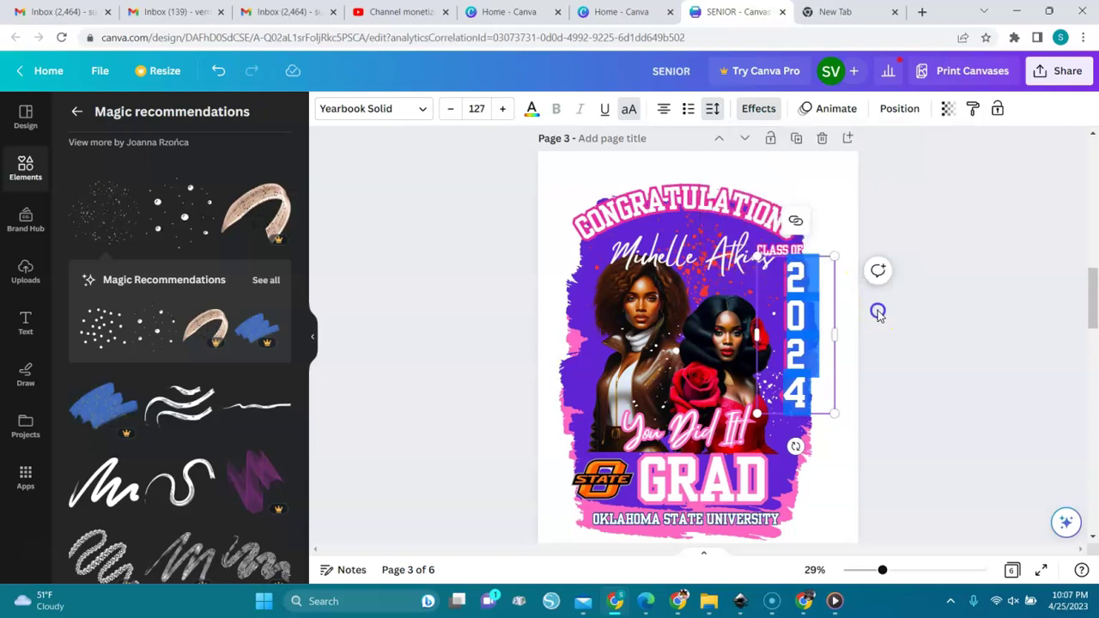
pyautogui.click(878, 314)
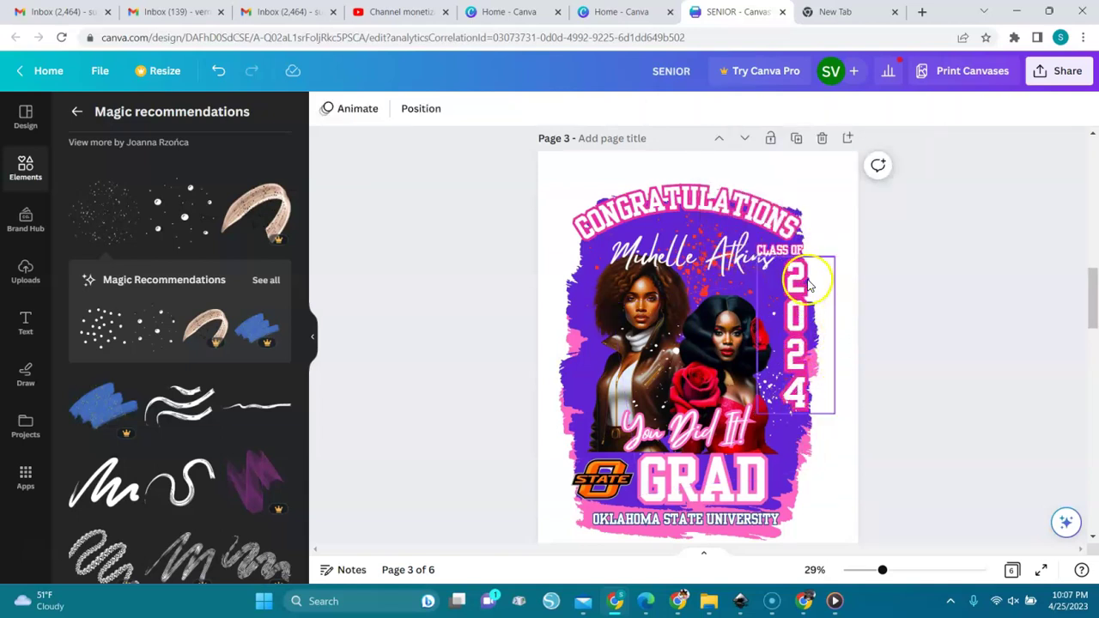
# - Try the document purple and black as the outline colour of the "You Did It!" text, then go back to pink
pyautogui.click(784, 254)
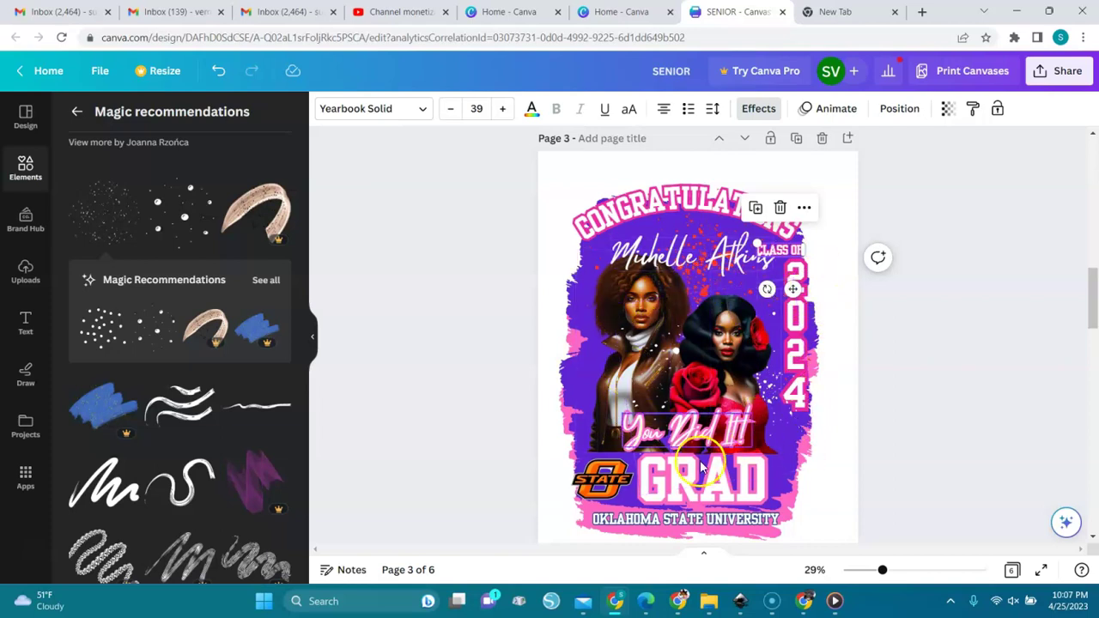
pyautogui.click(687, 442)
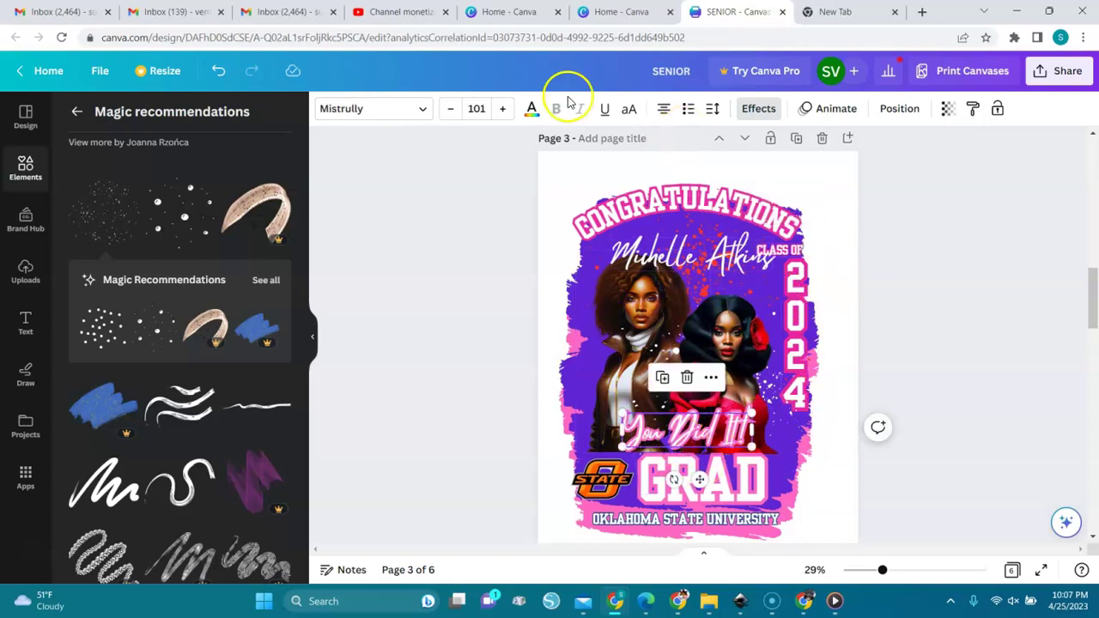
pyautogui.click(531, 108)
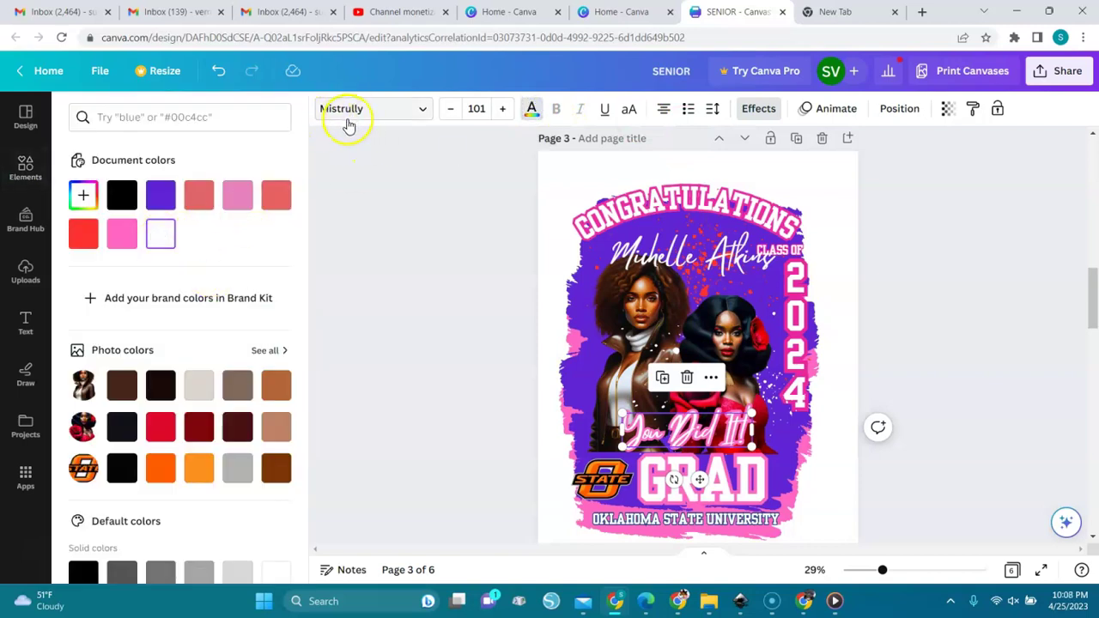
pyautogui.click(756, 116)
pyautogui.click(268, 401)
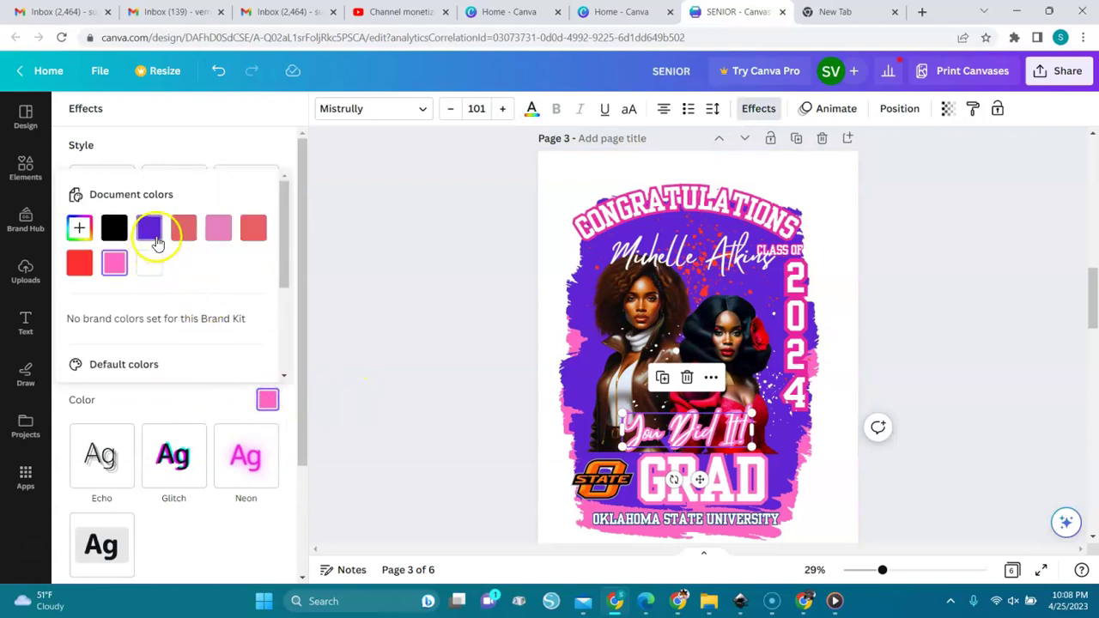
pyautogui.click(152, 231)
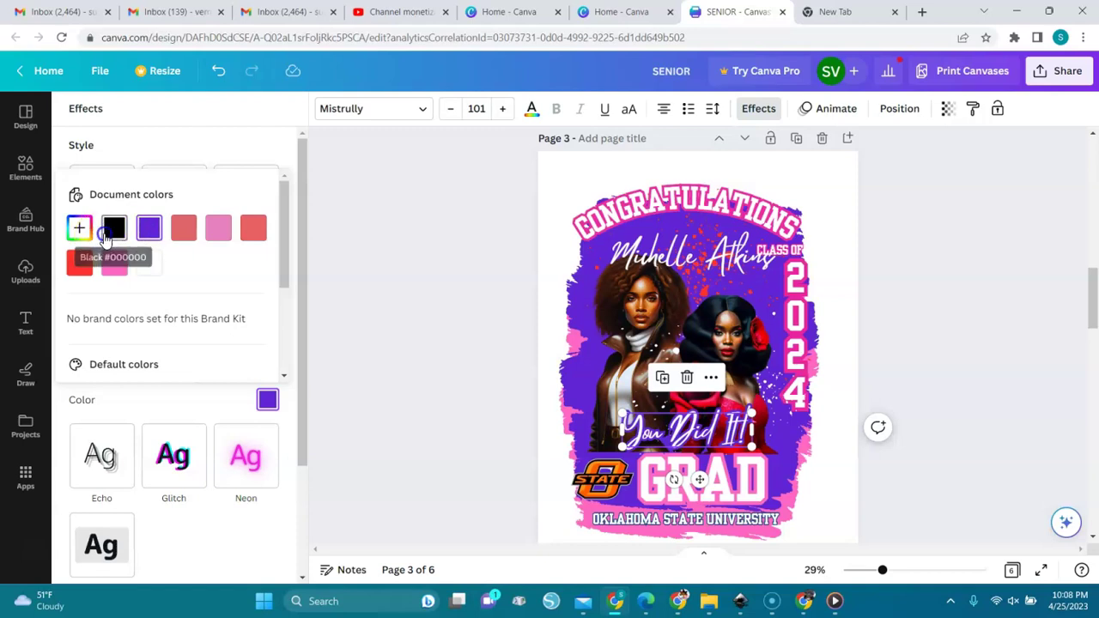
pyautogui.click(107, 237)
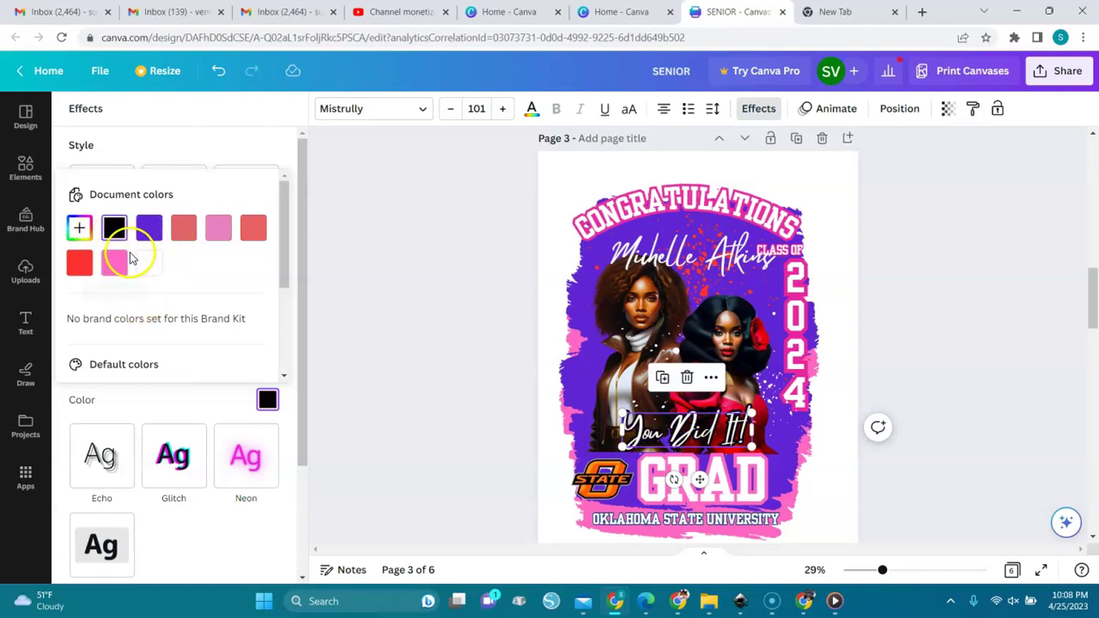
pyautogui.click(117, 265)
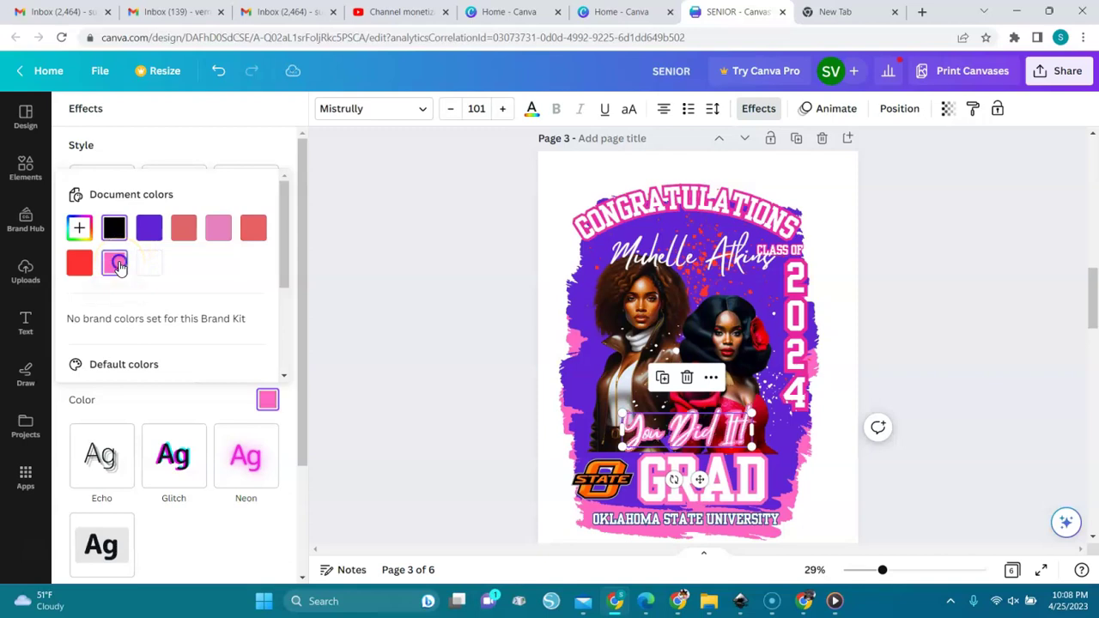
pyautogui.click(254, 421)
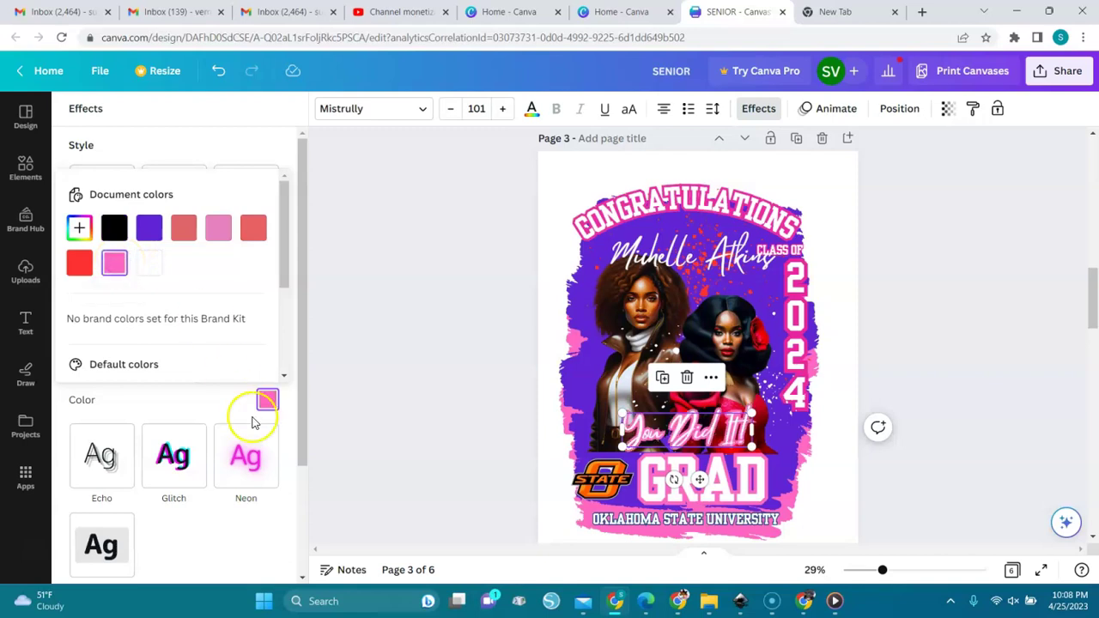
pyautogui.click(397, 503)
# - Reapply the Outline style to the "You Did It!" text and try the Glitch effect on it
pyautogui.click(249, 288)
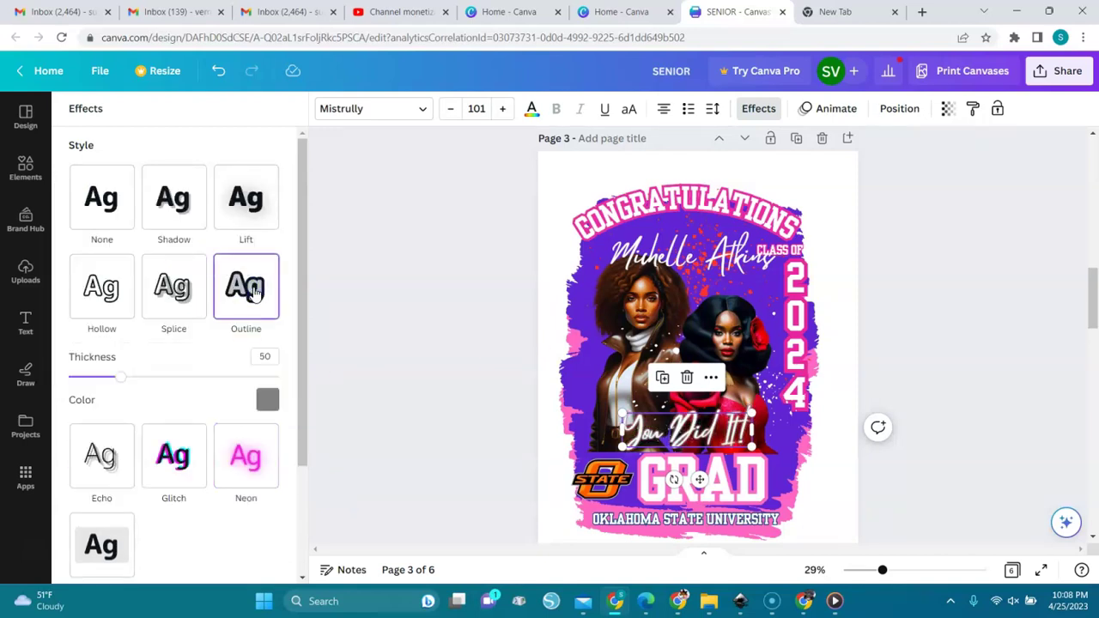
pyautogui.click(299, 526)
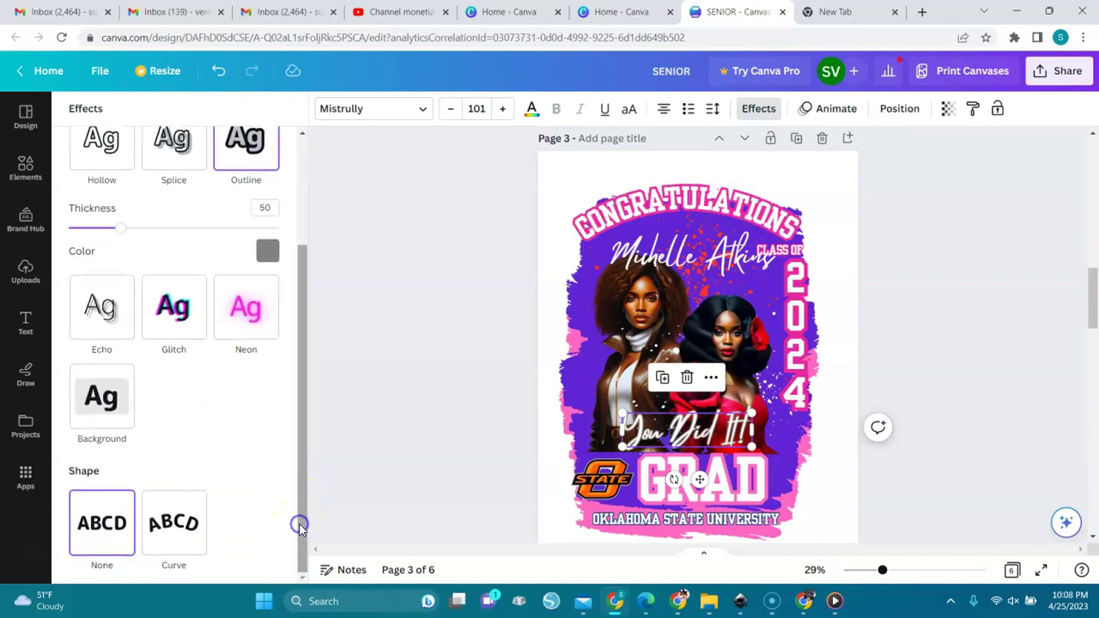
pyautogui.click(197, 308)
pyautogui.click(298, 202)
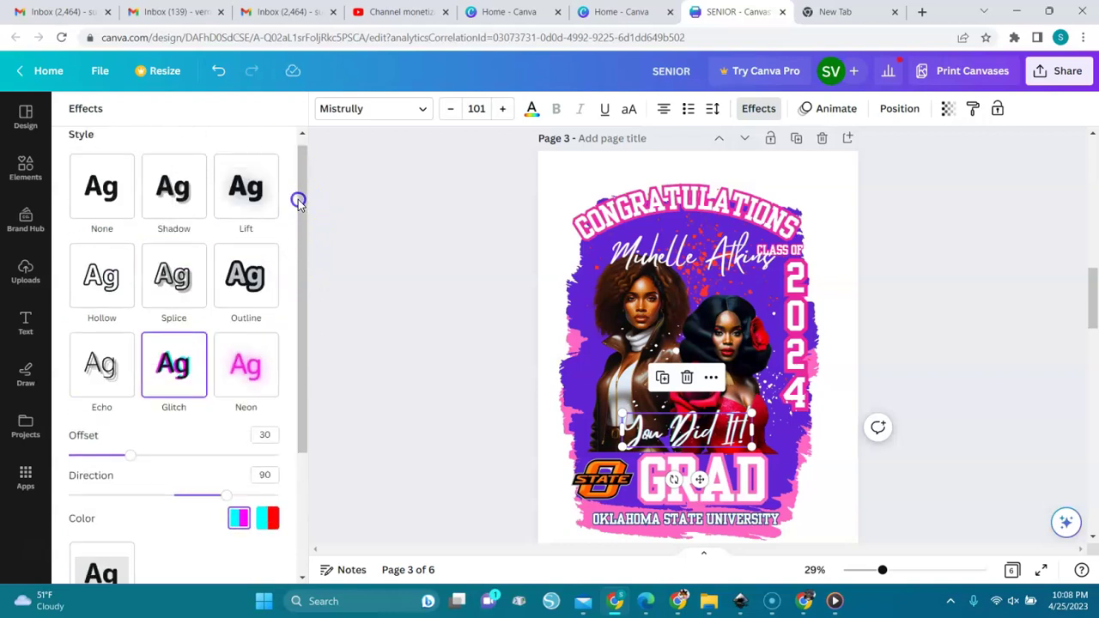
# - Give the "You Did It!" text an Outline effect in the document pink with a thickness of 49
pyautogui.click(258, 277)
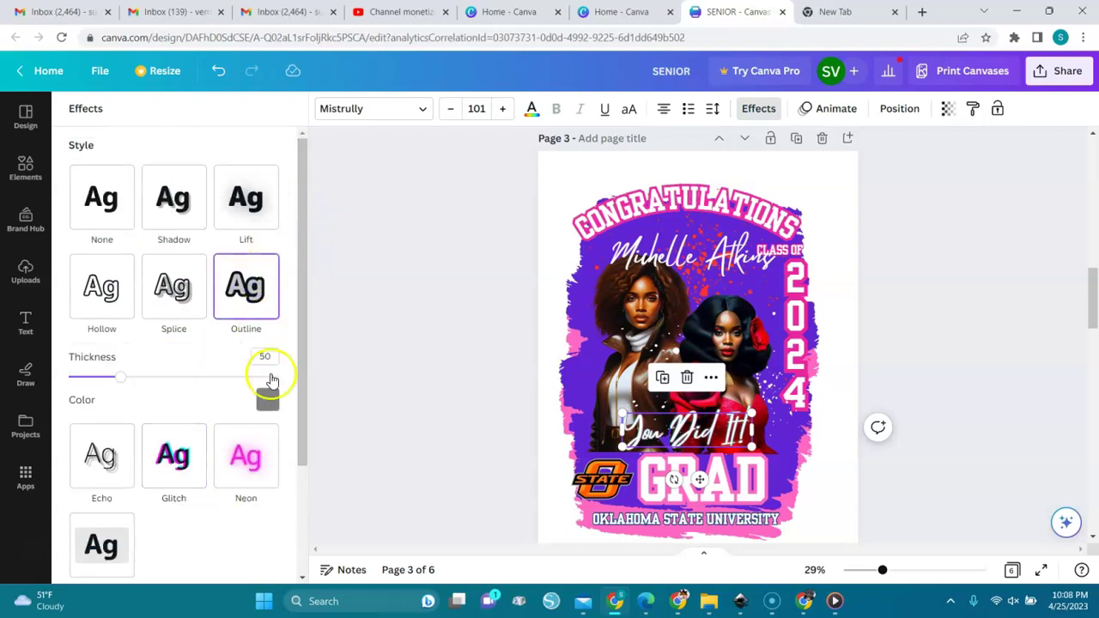
pyautogui.click(267, 400)
pyautogui.click(119, 262)
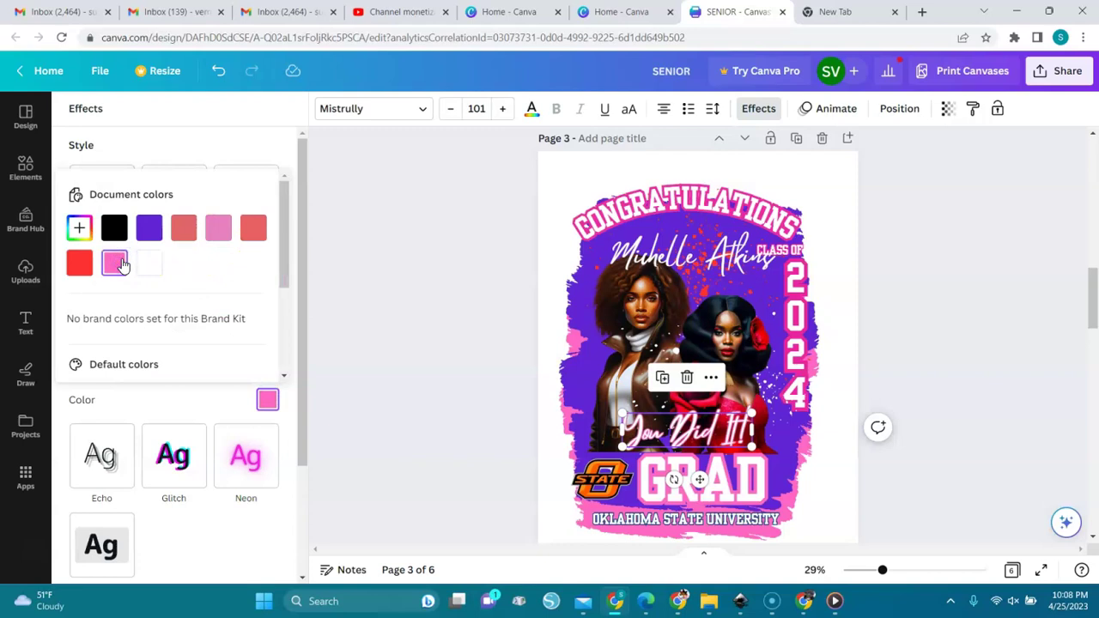
pyautogui.click(167, 397)
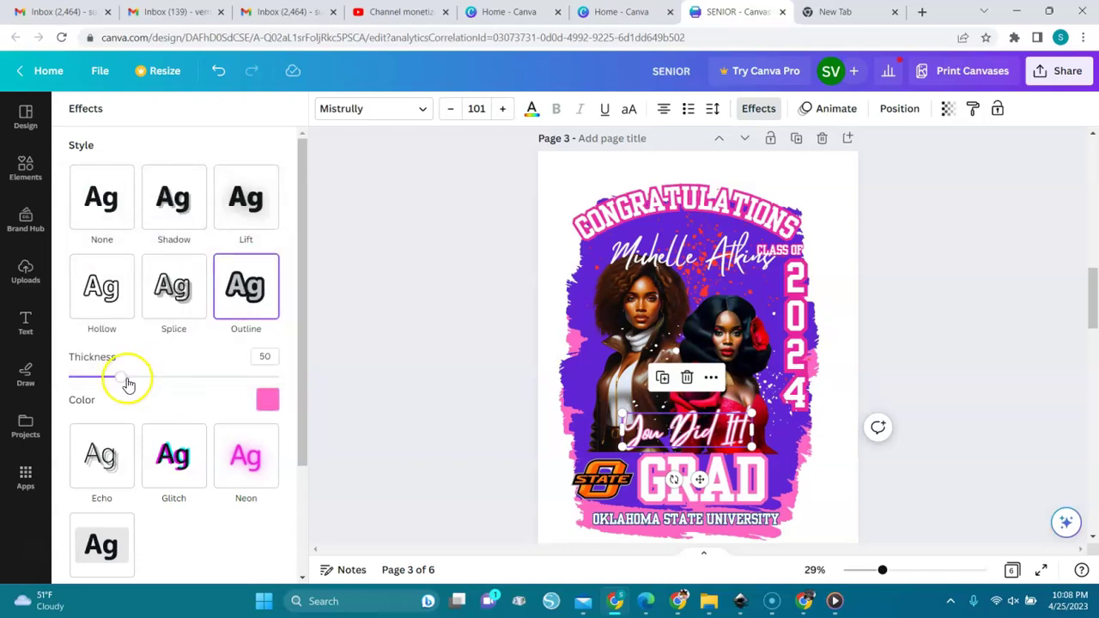
pyautogui.moveTo(122, 379)
pyautogui.mouseDown()
pyautogui.moveTo(184, 379)
pyautogui.moveTo(120, 383)
pyautogui.mouseUp()
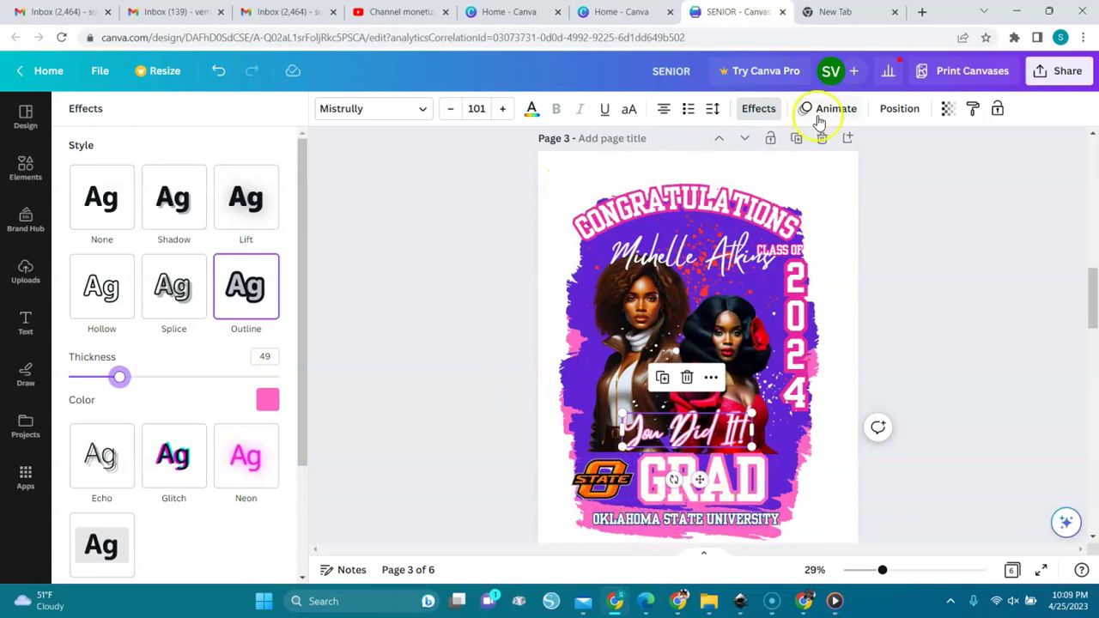
# - Show the page's layer list, view the options of the State logo layer, and select the pink brush background layer
pyautogui.click(898, 109)
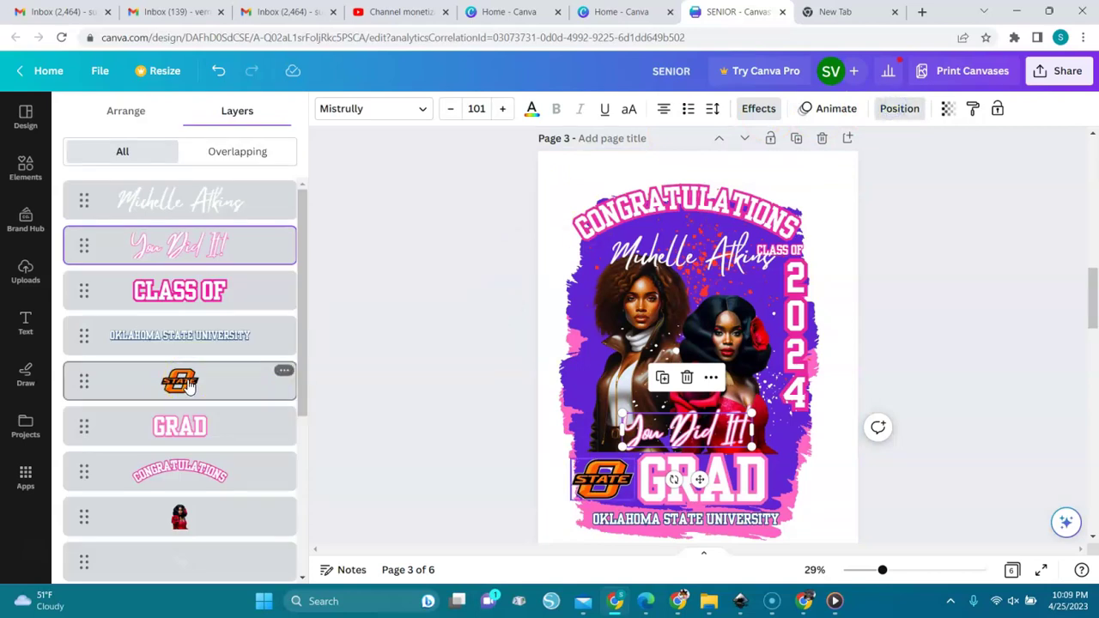
pyautogui.click(283, 371)
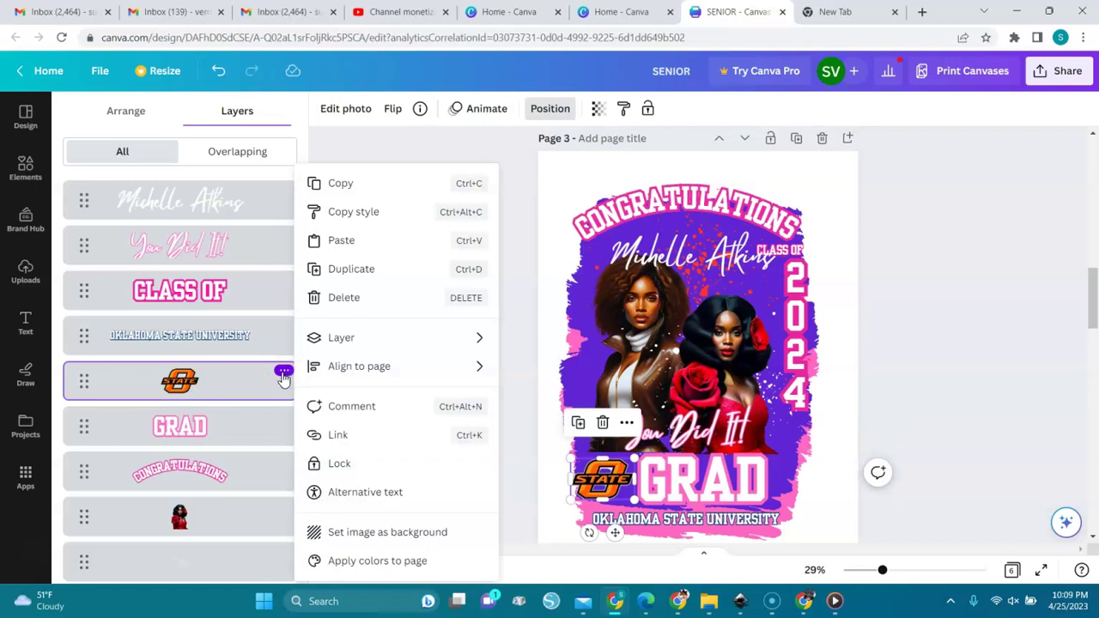
pyautogui.click(283, 375)
pyautogui.click(282, 375)
pyautogui.click(241, 378)
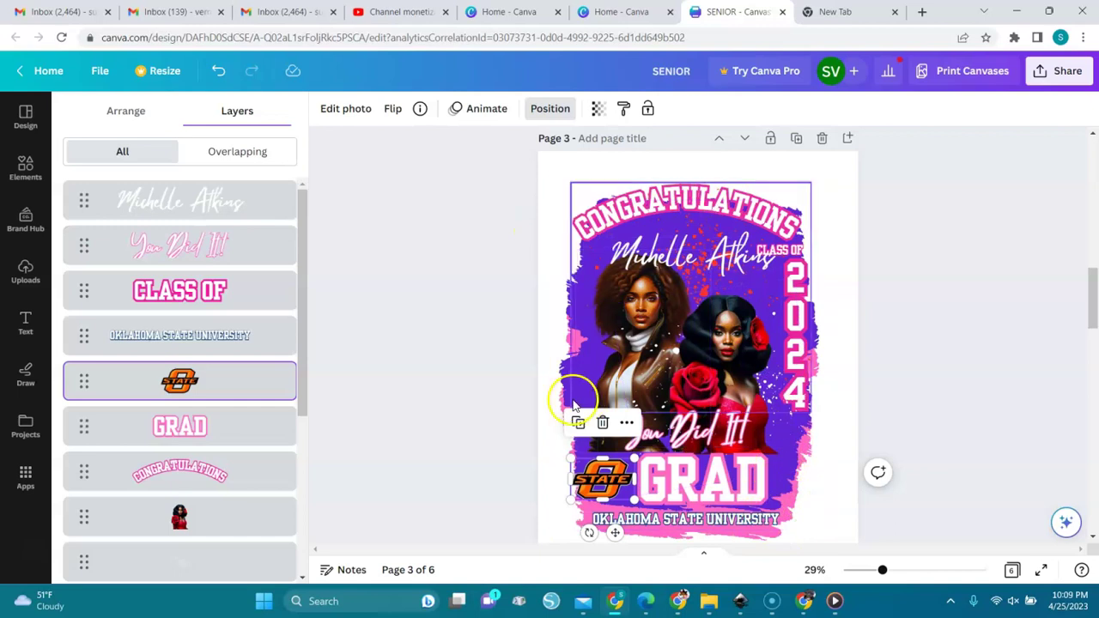
pyautogui.scroll(-5, 307, 511)
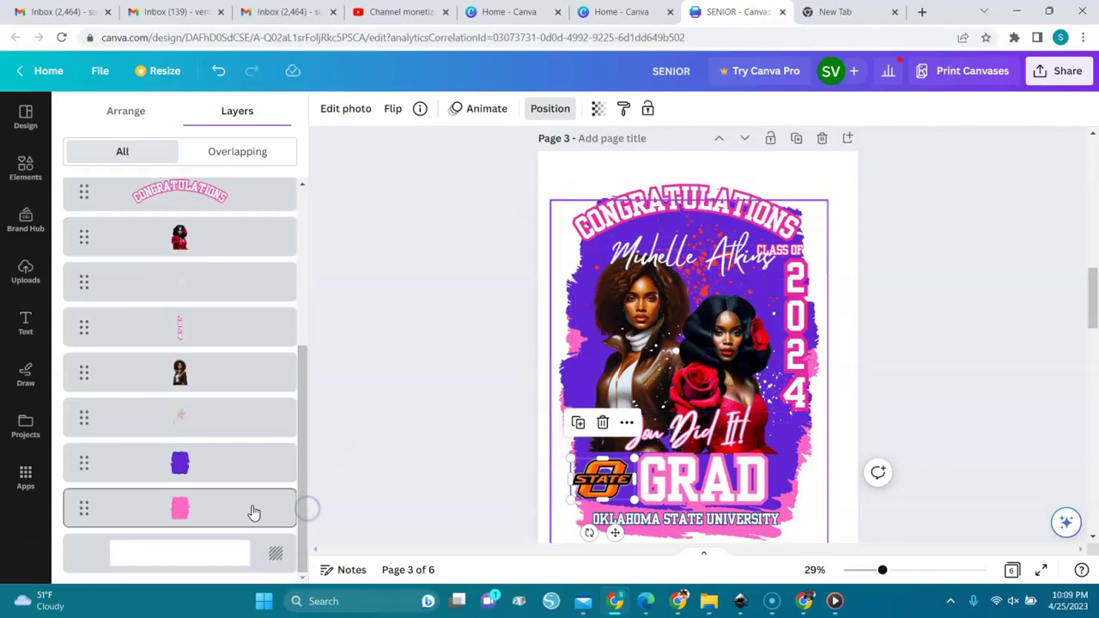
pyautogui.click(182, 511)
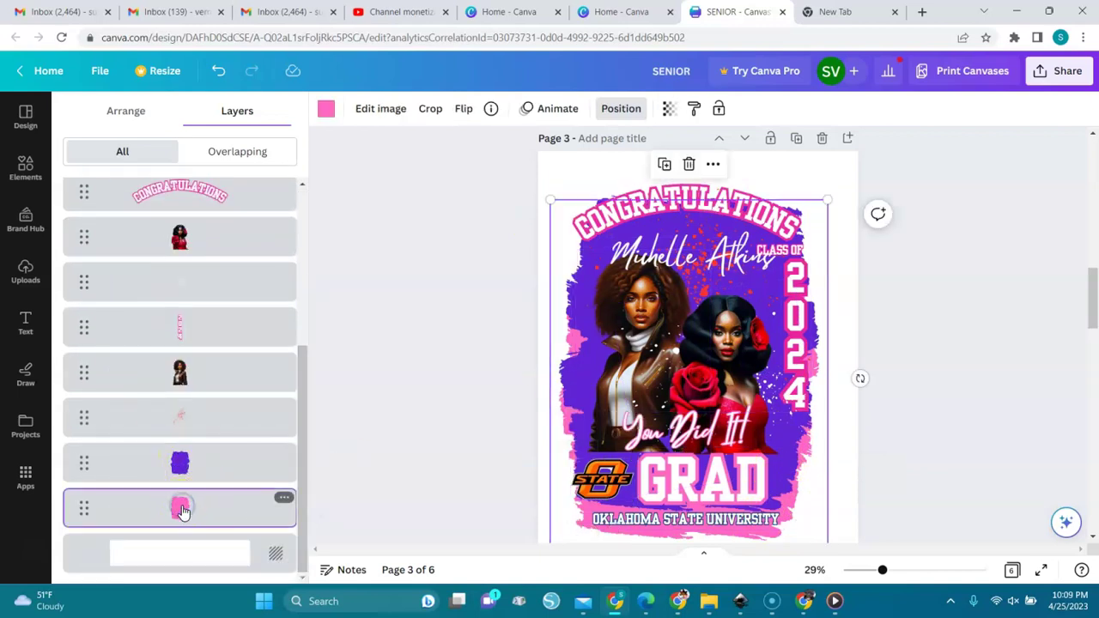
# - Try purple and lime green on the pink brush background layer, then recolour it dark green
pyautogui.click(328, 110)
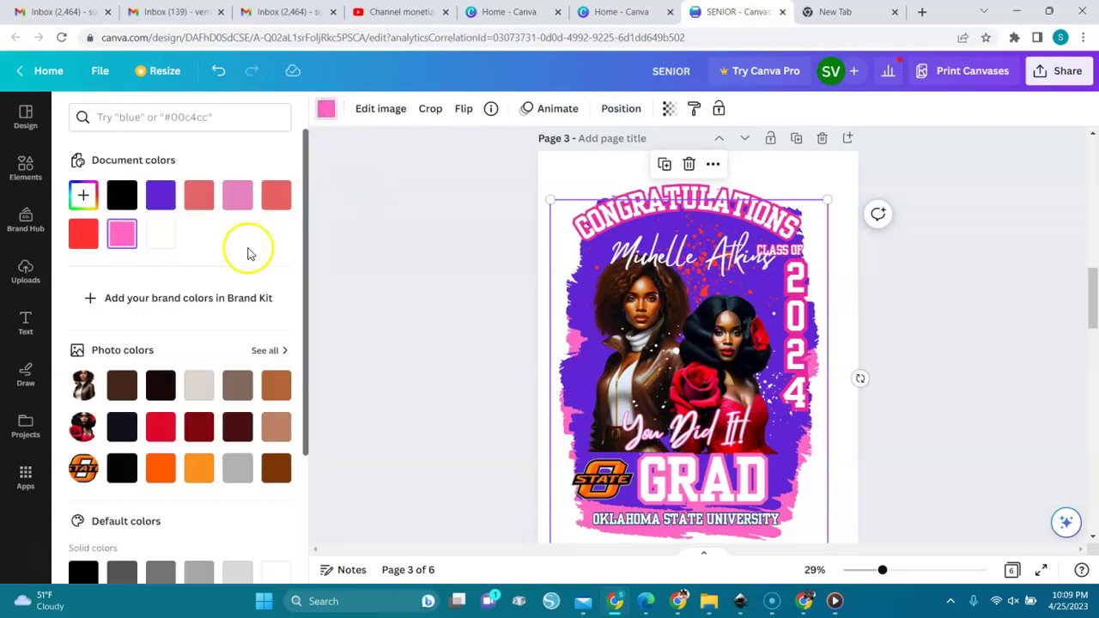
pyautogui.click(306, 504)
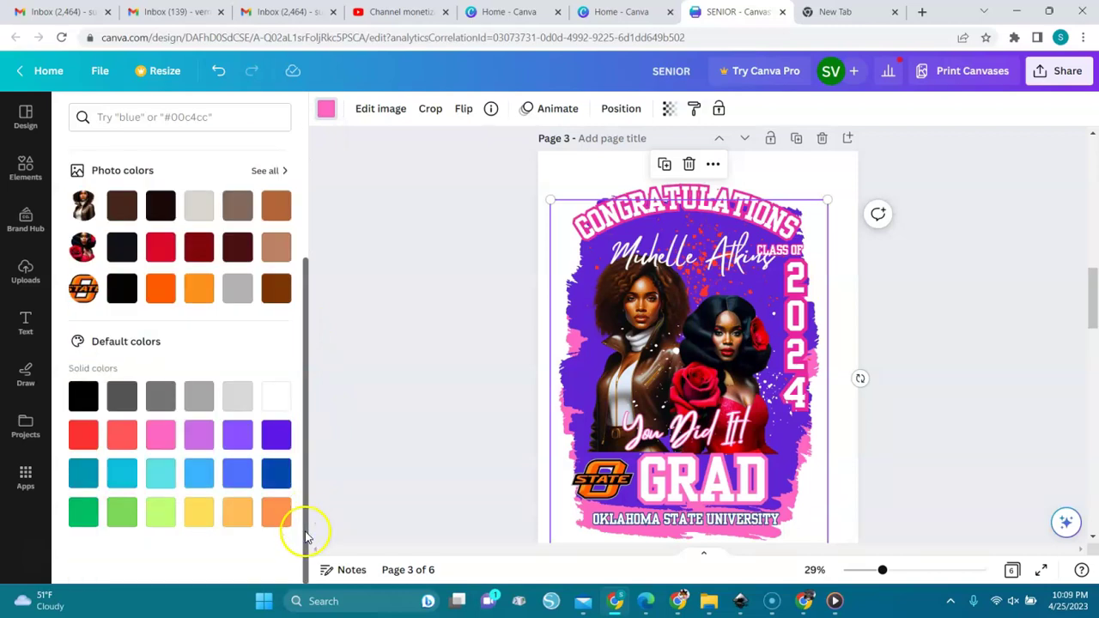
pyautogui.click(200, 436)
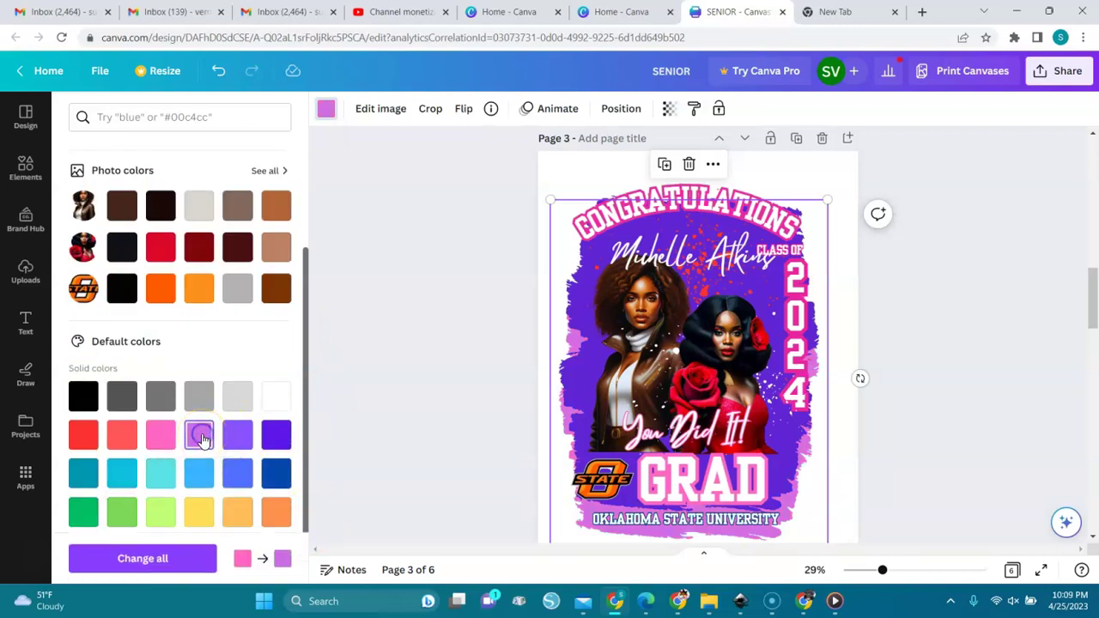
pyautogui.click(162, 511)
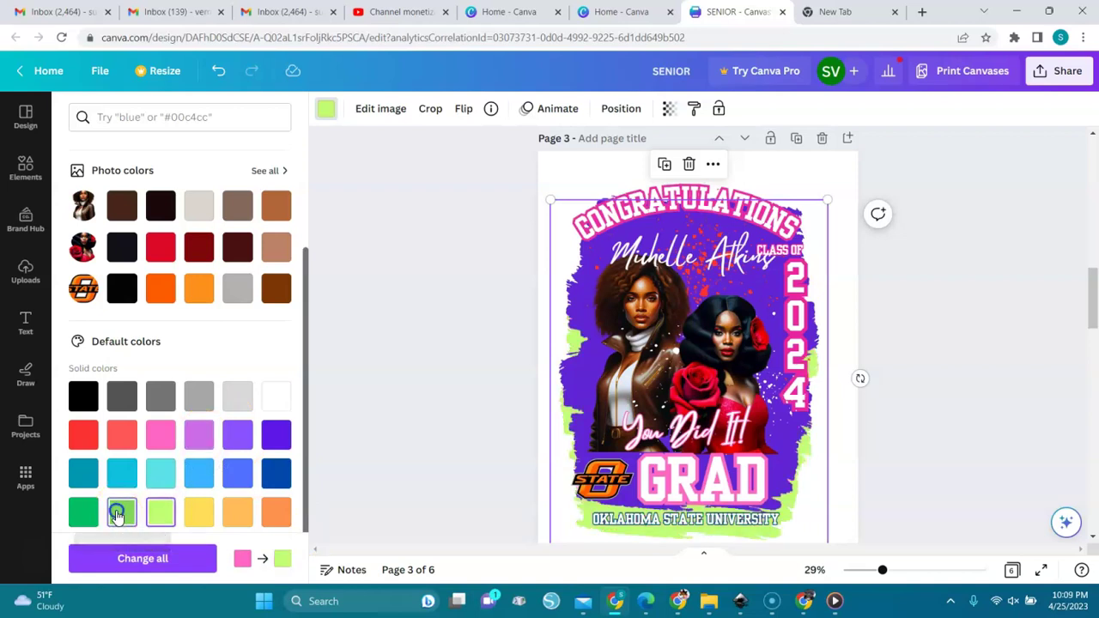
pyautogui.click(86, 514)
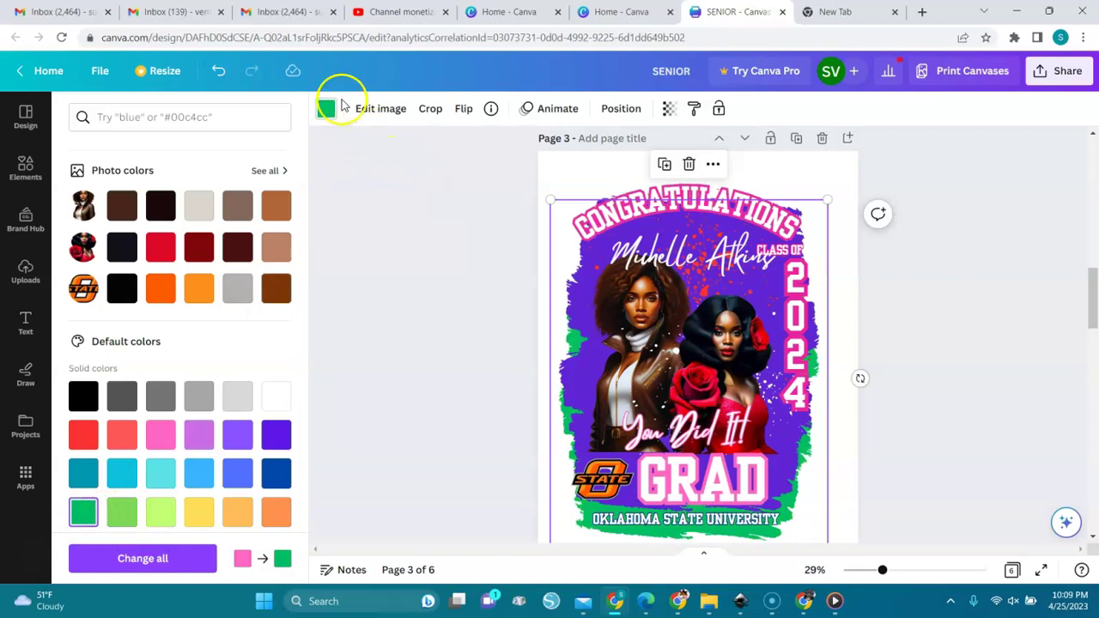
# - Select the purple brush layer in the layer list and recolour it light blue
pyautogui.click(621, 109)
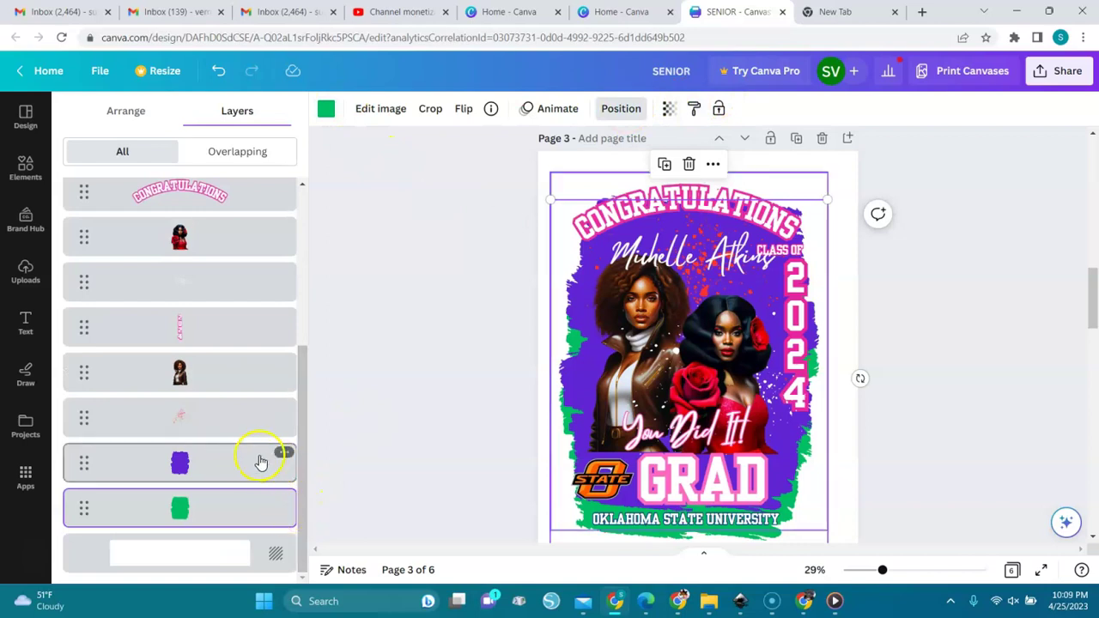
pyautogui.click(224, 463)
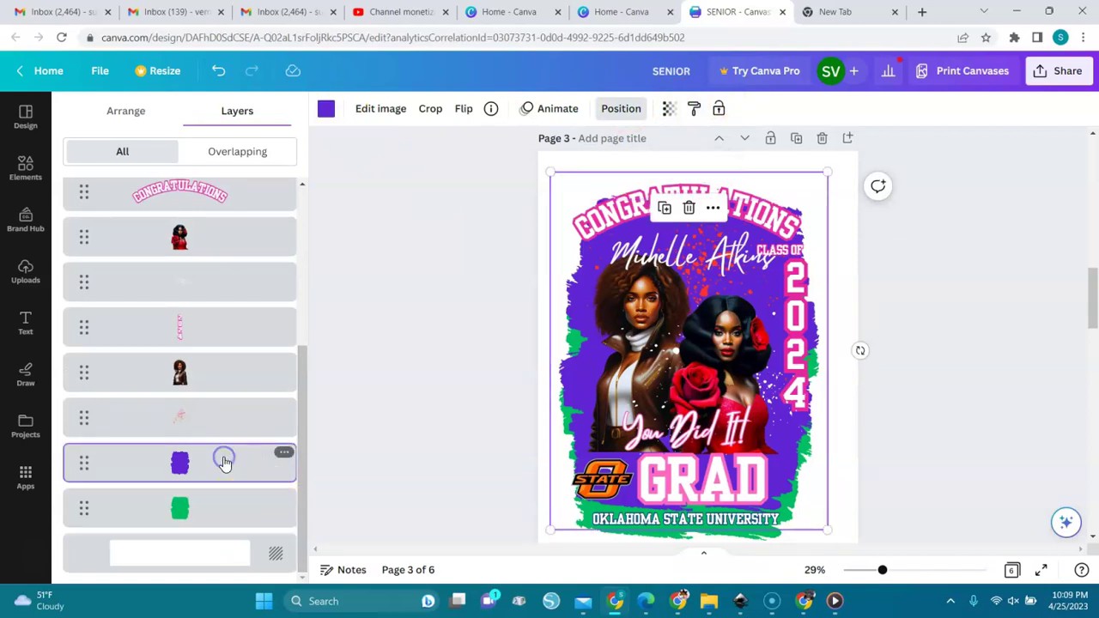
pyautogui.click(325, 108)
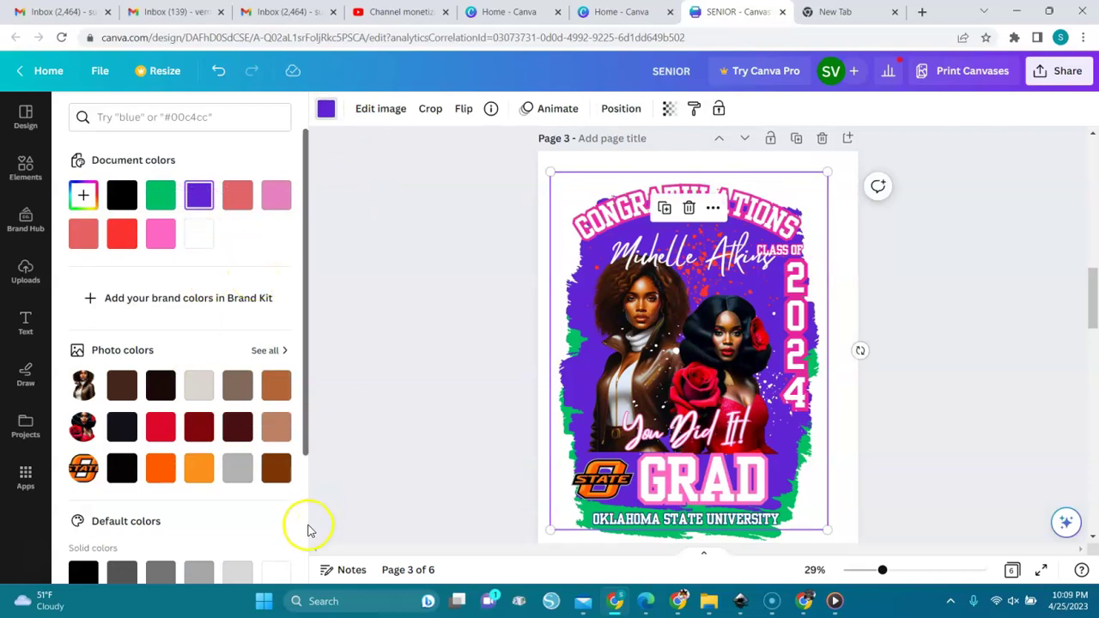
pyautogui.scroll(-2, 303, 534)
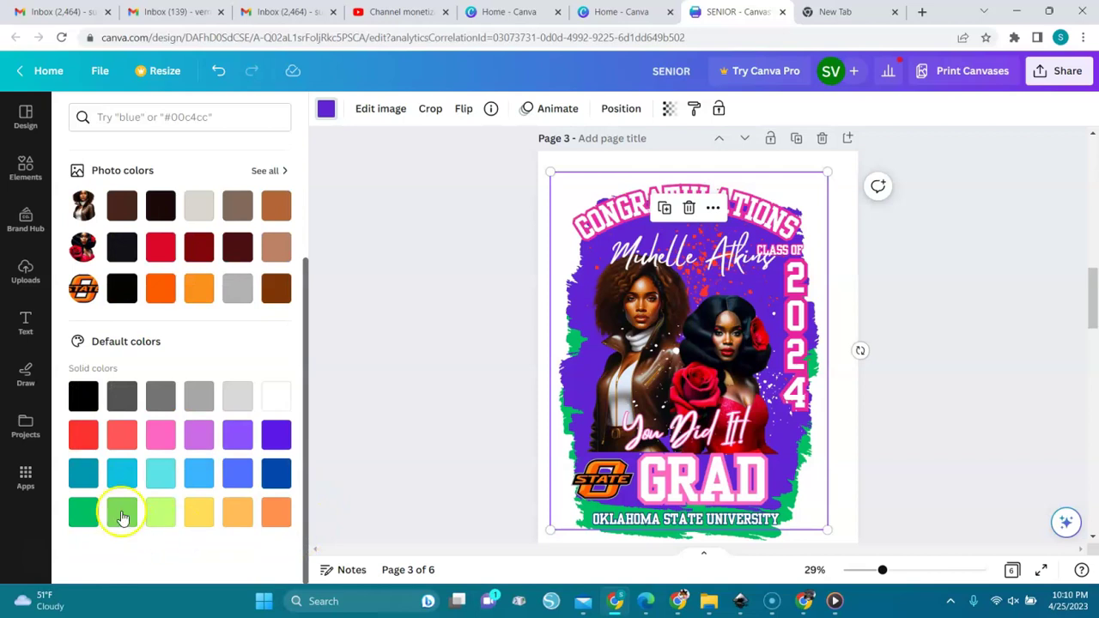
pyautogui.click(206, 479)
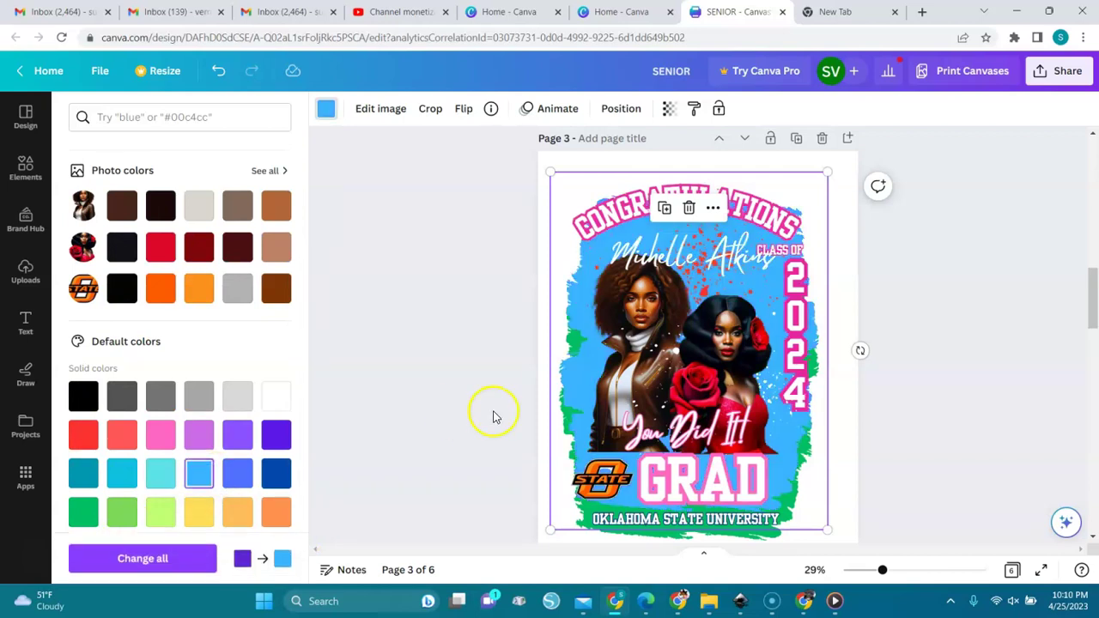
# - Show the uploaded images, then search Google for "remove background" in the empty browser tab and open the remove.bg site
pyautogui.click(26, 277)
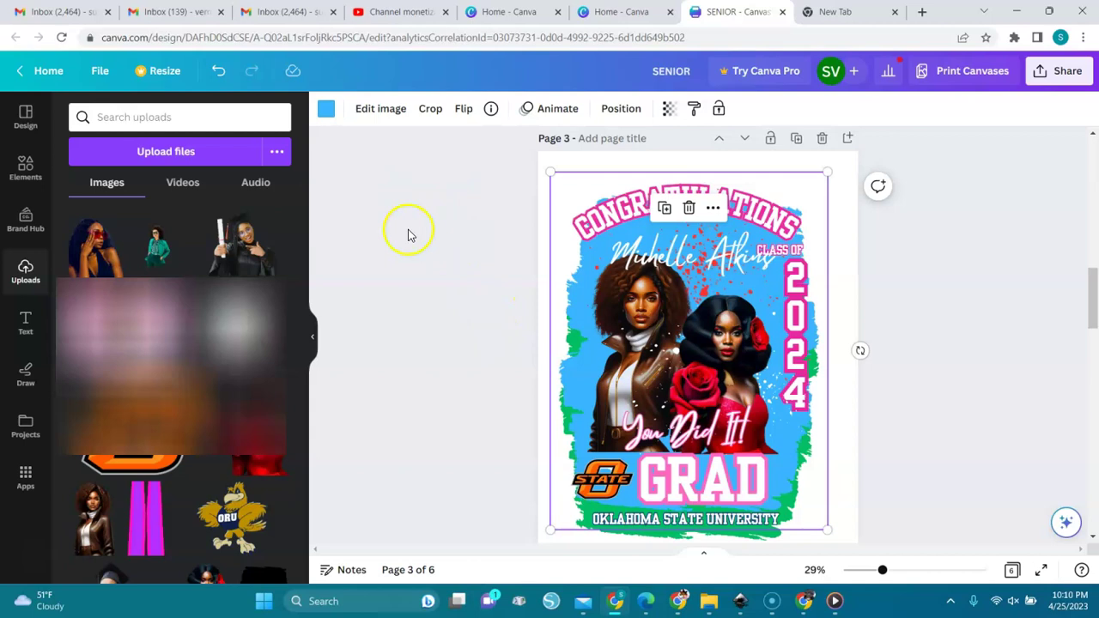
pyautogui.click(827, 13)
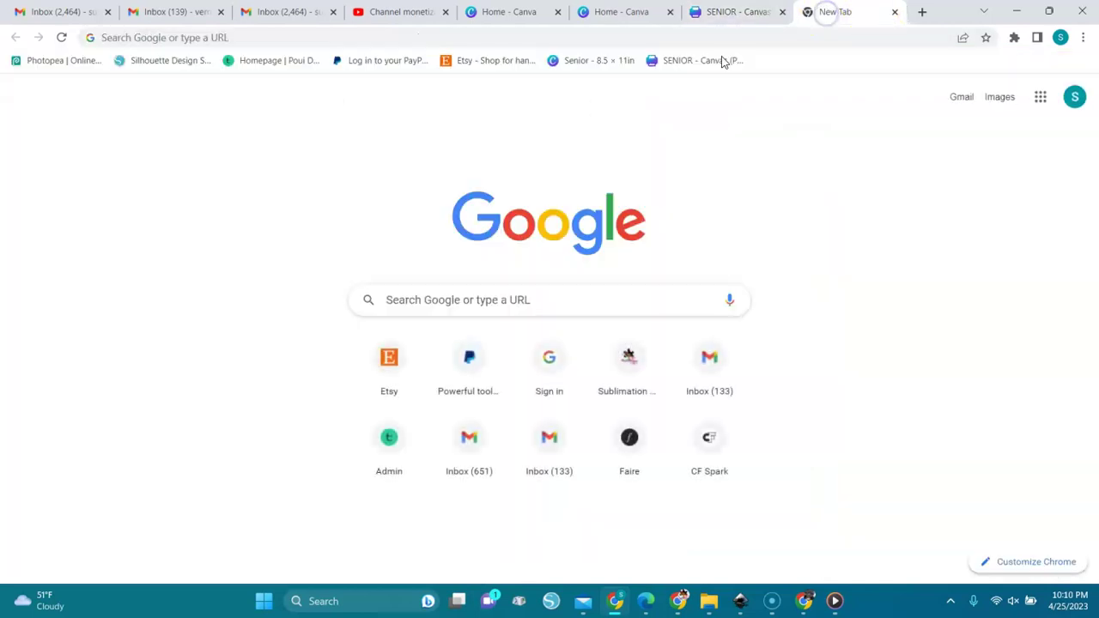
pyautogui.click(585, 39)
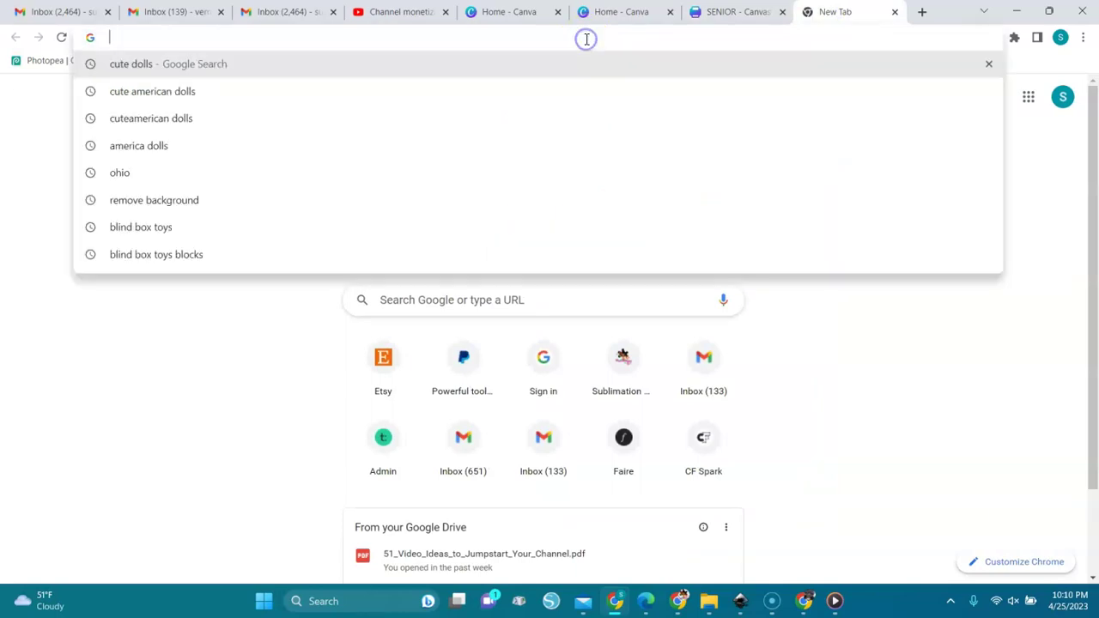
pyautogui.write('REMOVE')
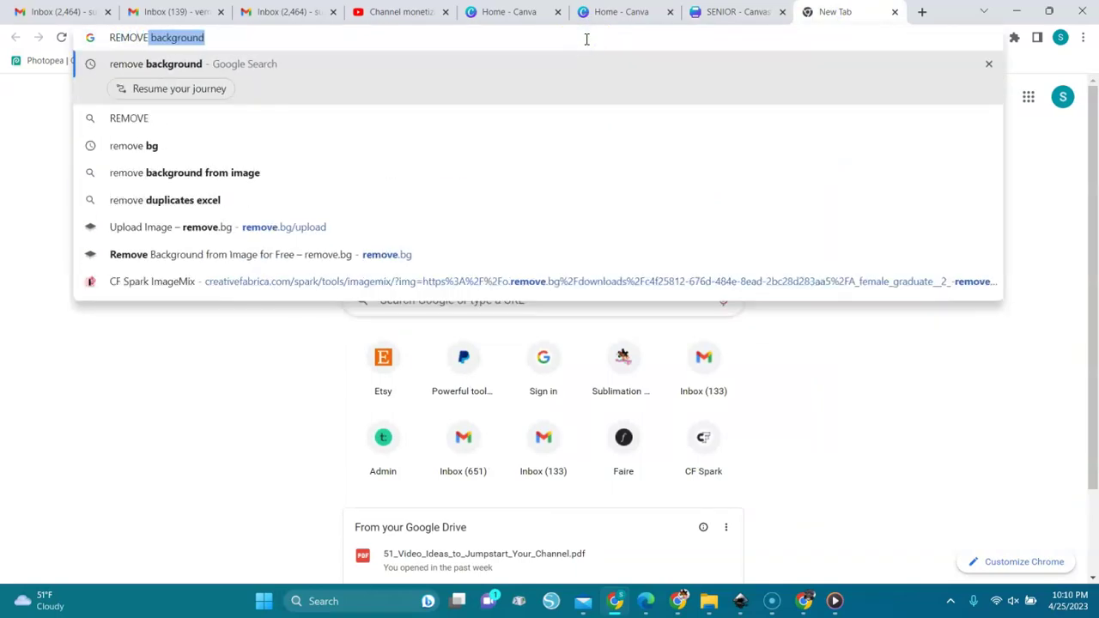
pyautogui.press('Return')
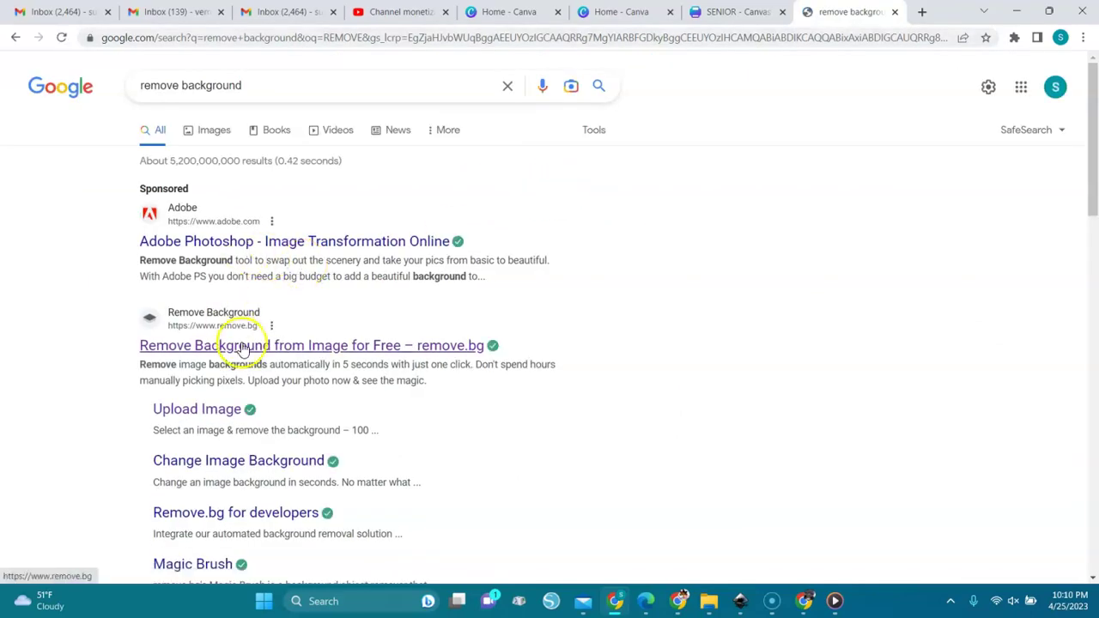
pyautogui.click(234, 348)
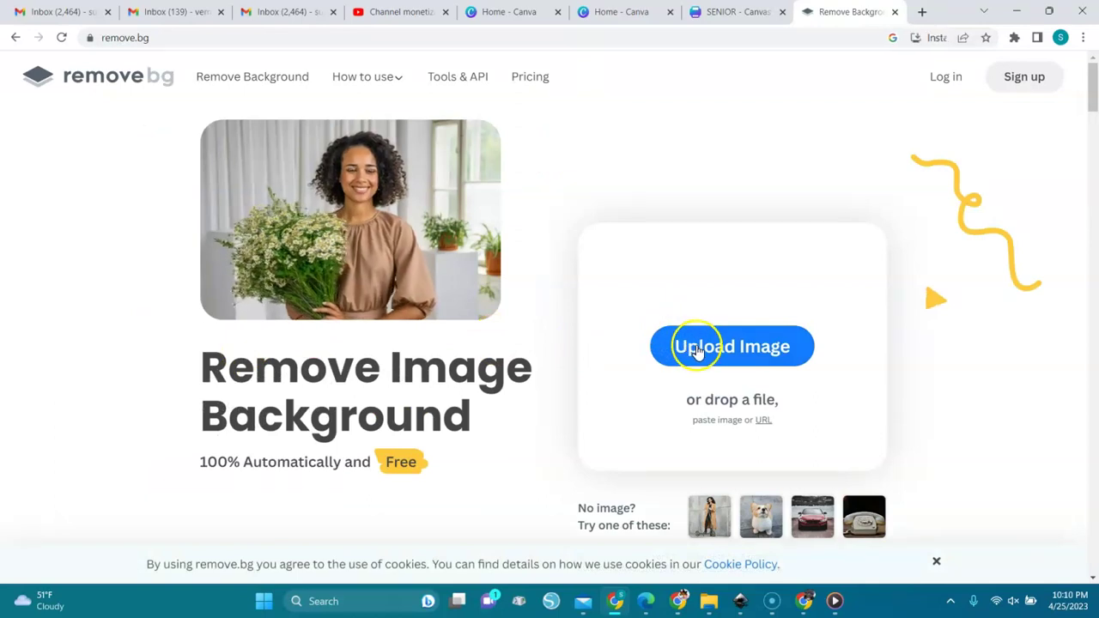
# - Upload the image Precise Detailed (2) from the Downloads folder to remove.bg and download the cut-out preview image
pyautogui.click(712, 348)
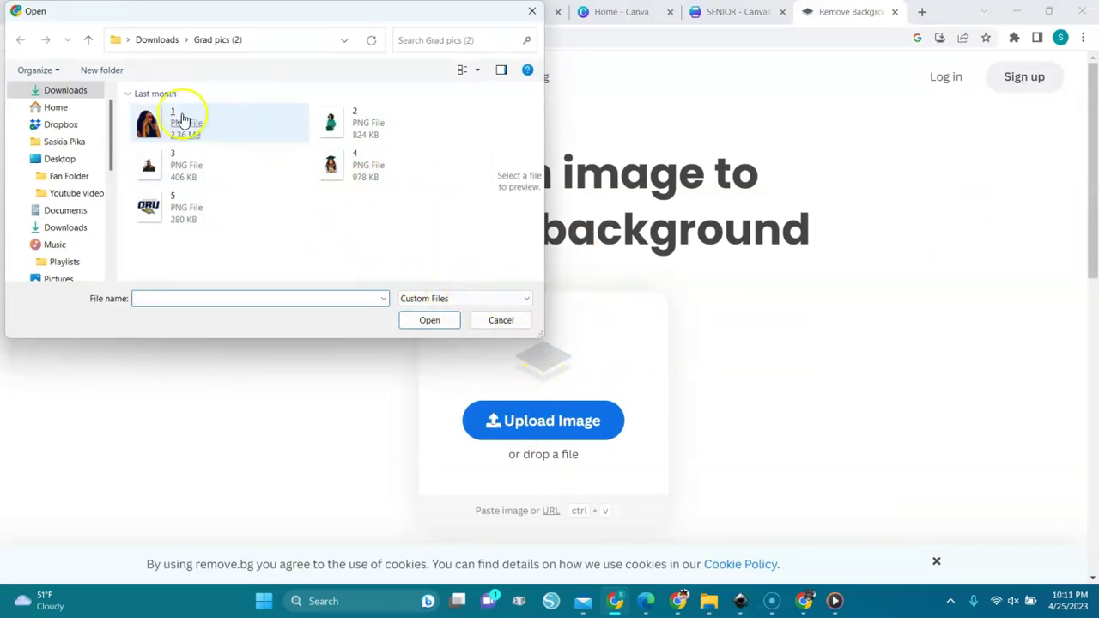
pyautogui.click(157, 40)
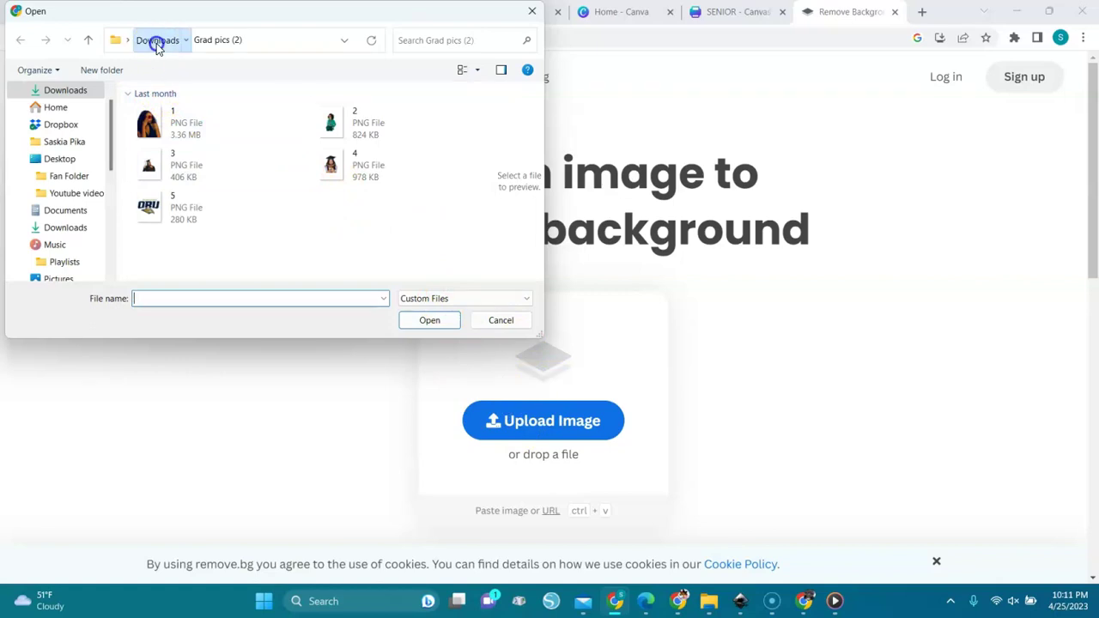
pyautogui.scroll(-5, 486, 249)
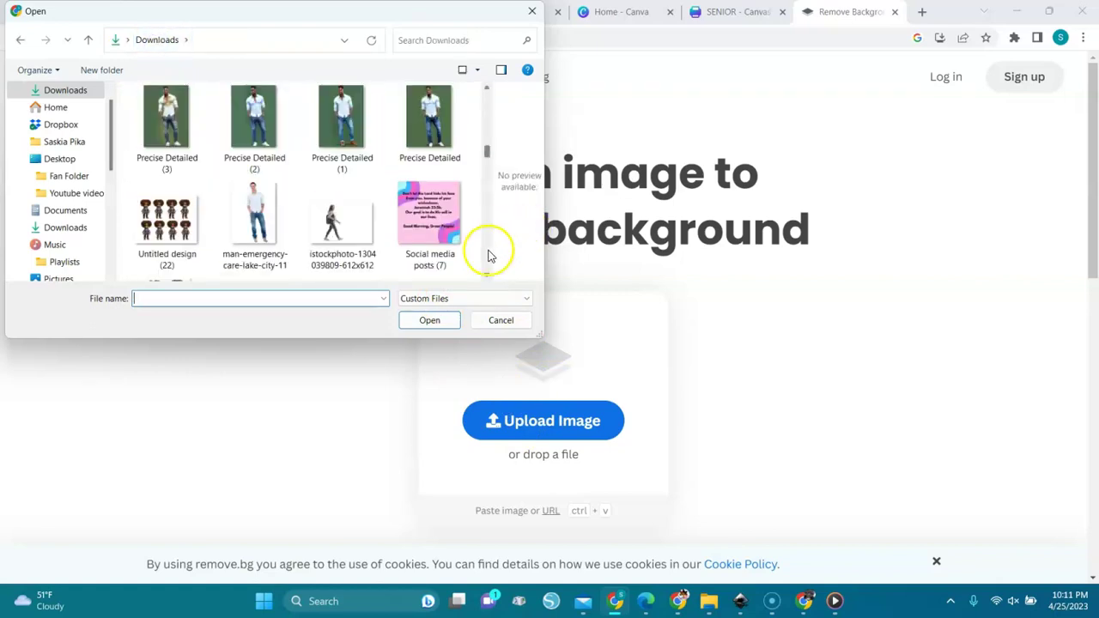
pyautogui.doubleClick(254, 117)
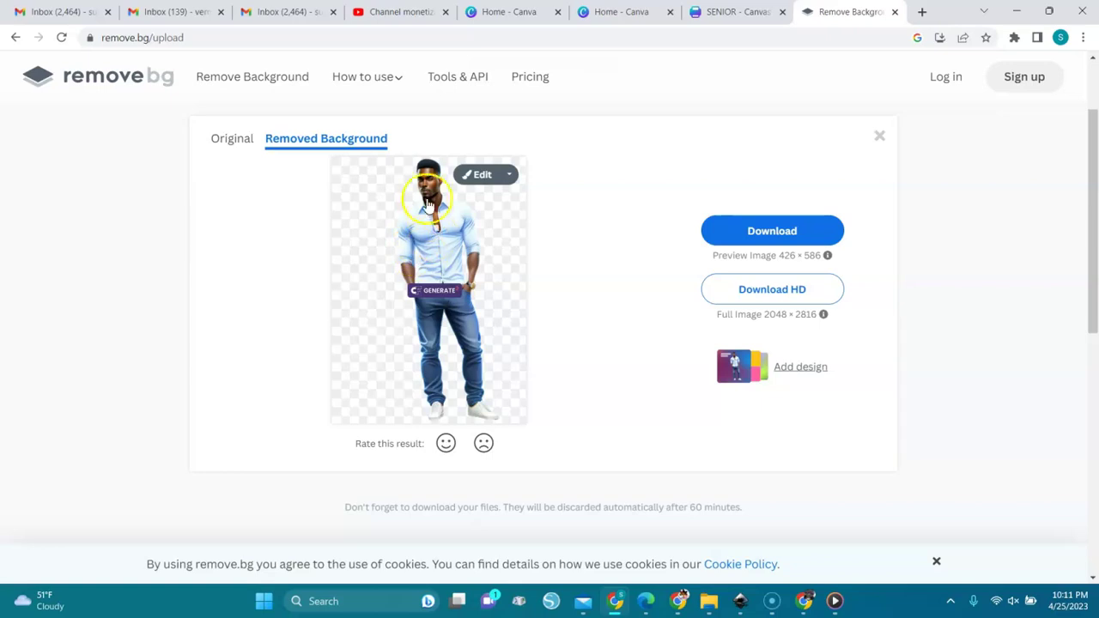
pyautogui.click(752, 234)
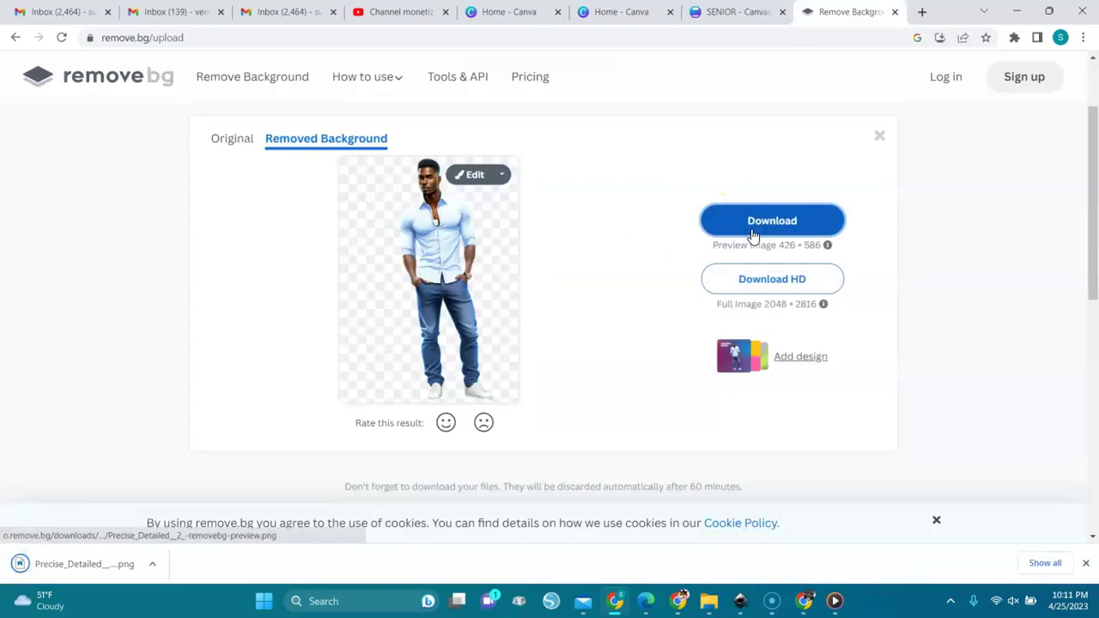
pyautogui.click(752, 234)
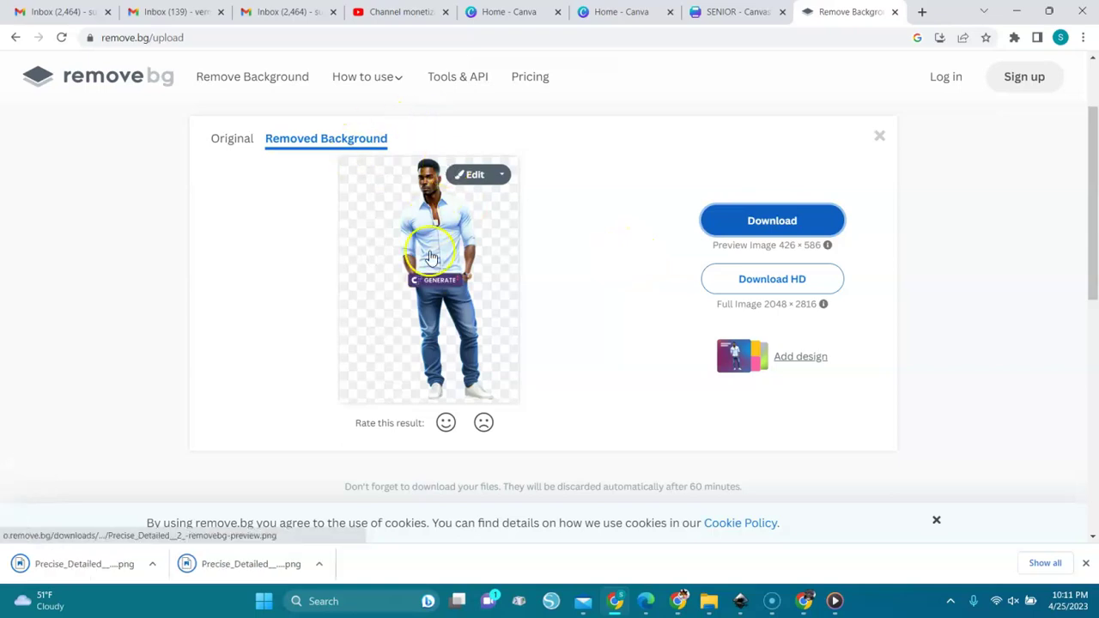
# - Switch back to the Canva design and upload the file Precise_Detailed__2_-removebg-preview (1) from Downloads
pyautogui.click(718, 16)
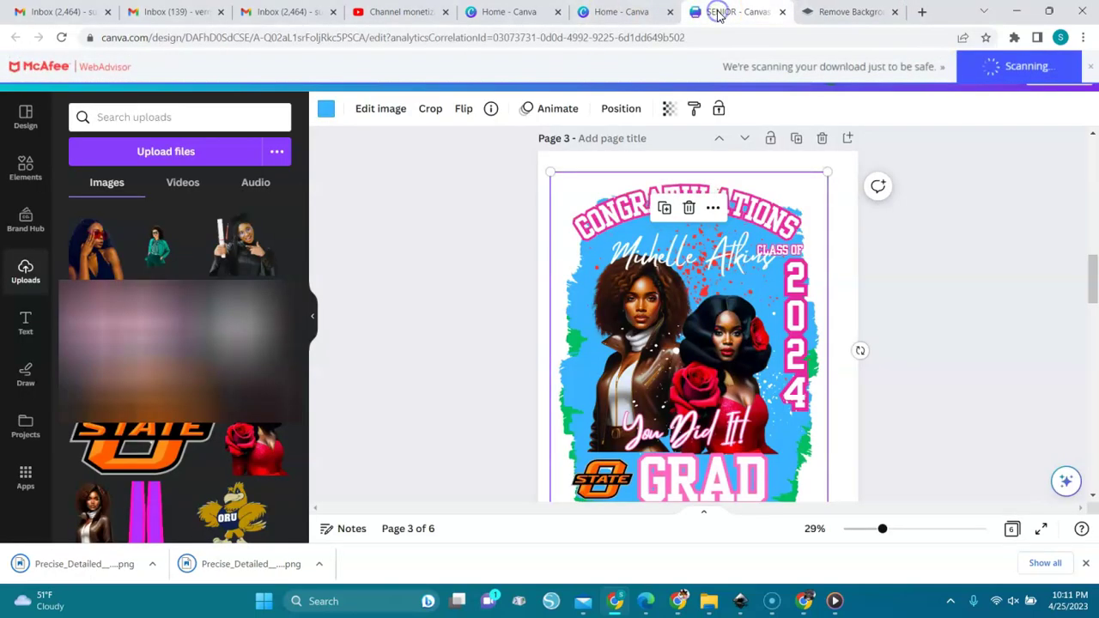
pyautogui.click(155, 154)
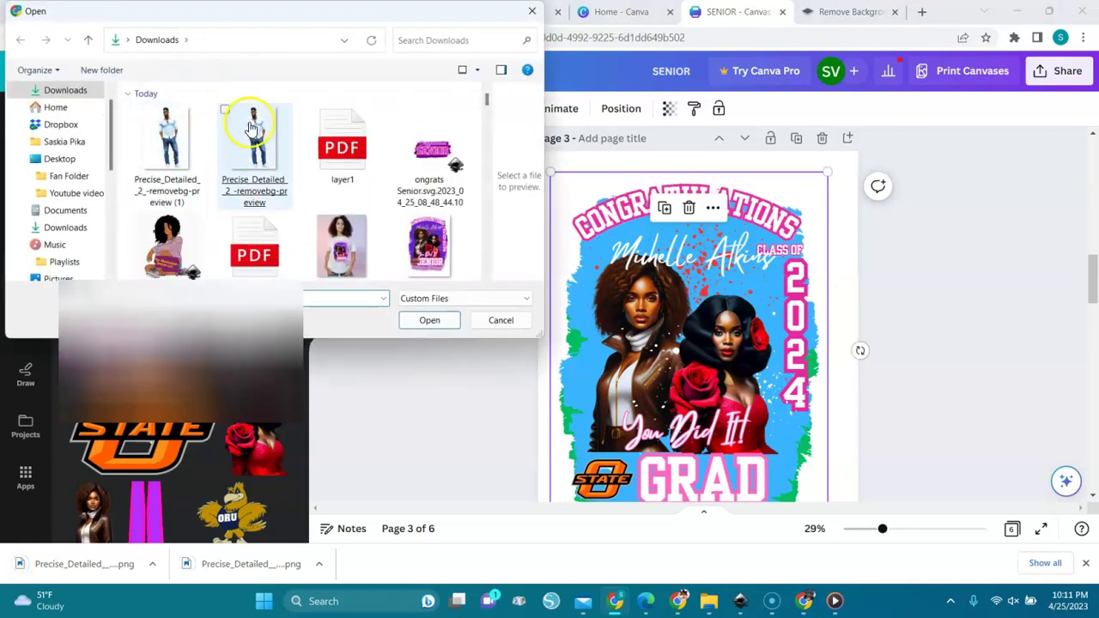
pyautogui.doubleClick(168, 136)
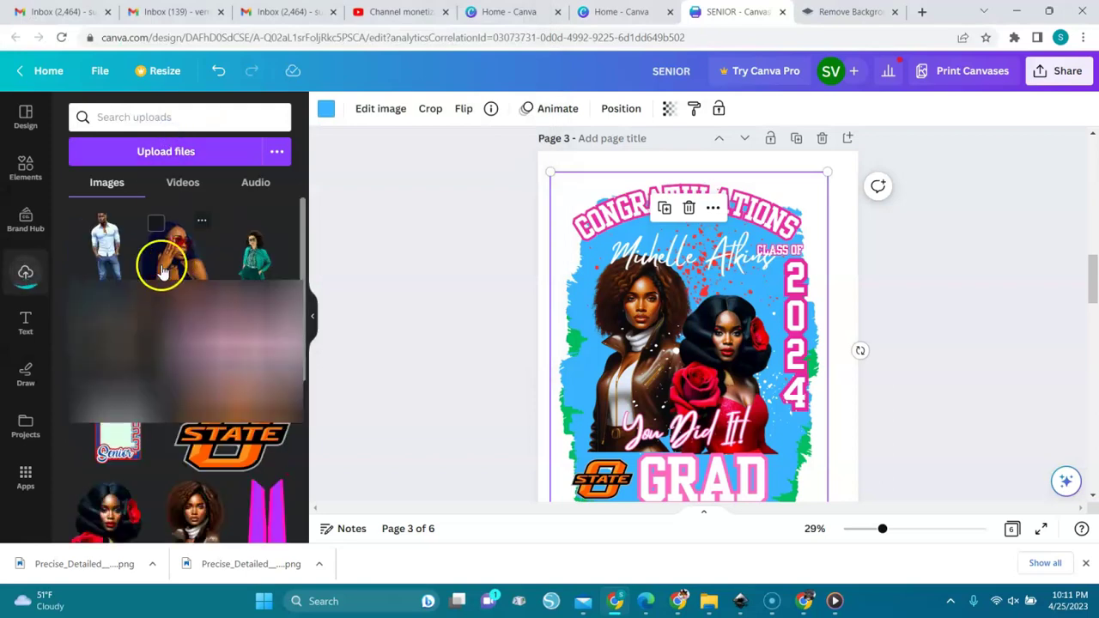
# - Try the uploaded cut-out of the man over the woman in the brown jacket, then delete it from the page
pyautogui.click(110, 258)
pyautogui.click(110, 258)
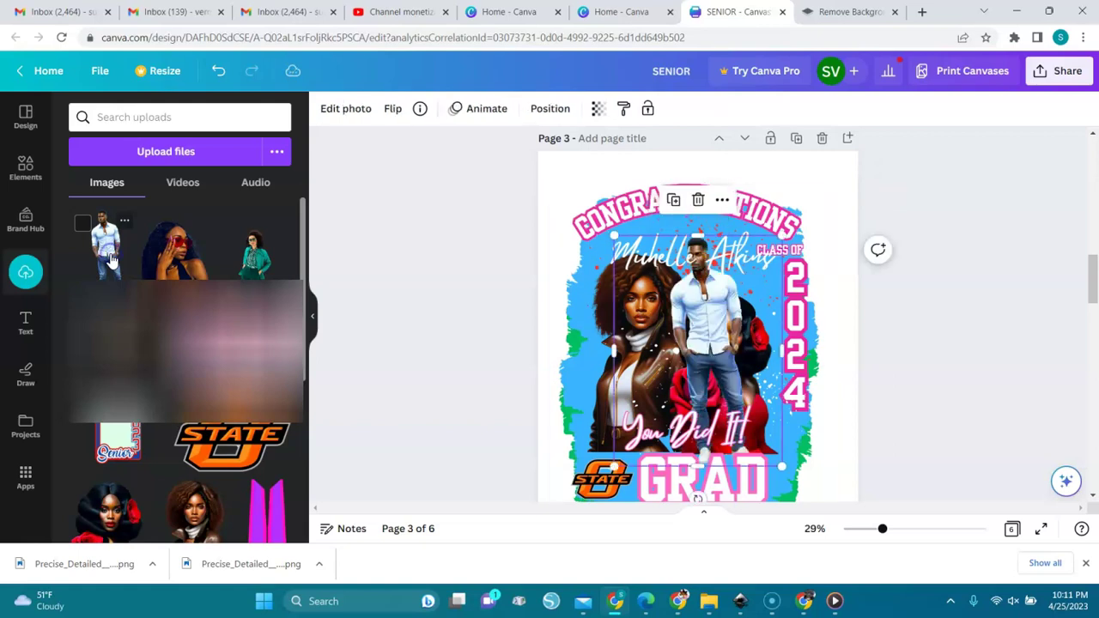
pyautogui.moveTo(715, 321); pyautogui.dragTo(631, 320)
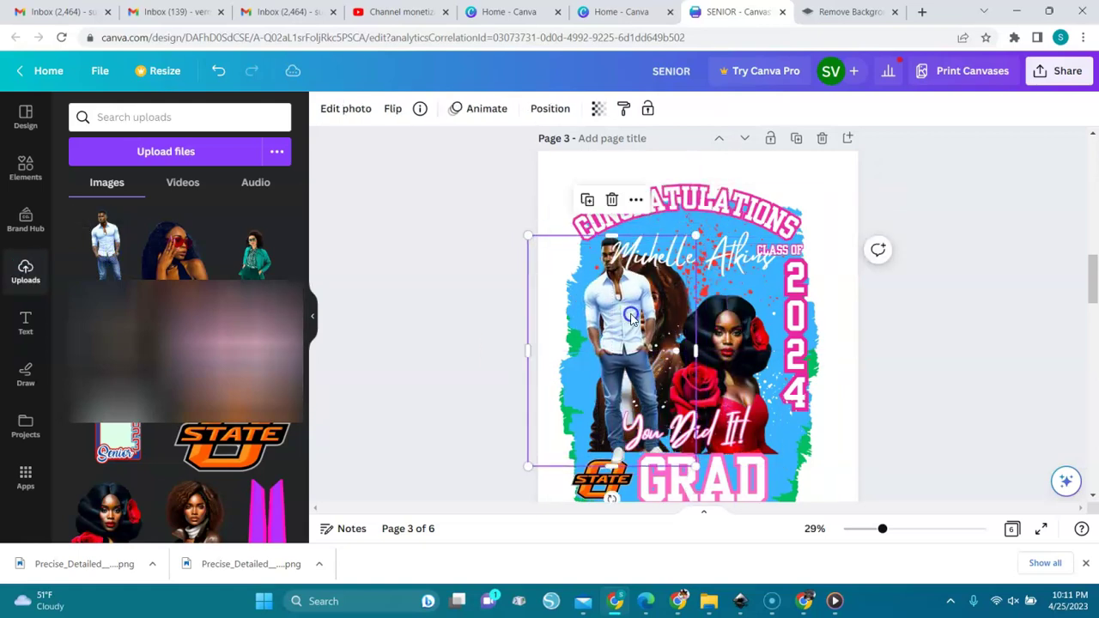
pyautogui.press('Delete')
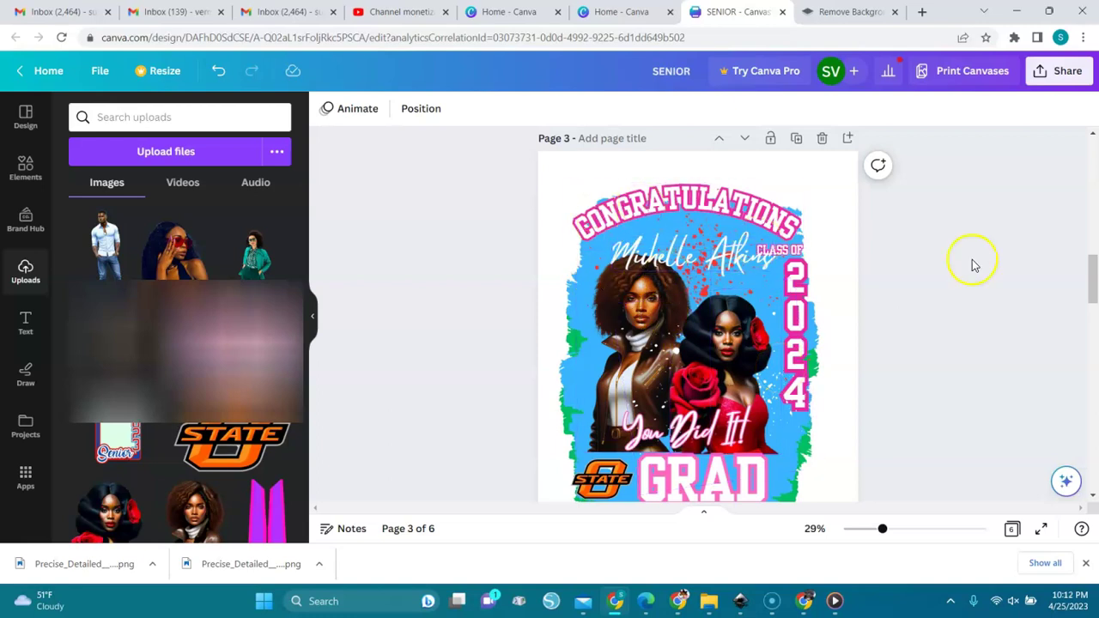
# - Replace the arched heading CONGRATULATIONS on page 3 with MERRY CHRISTMAS
pyautogui.scroll(-3, 1093, 283)
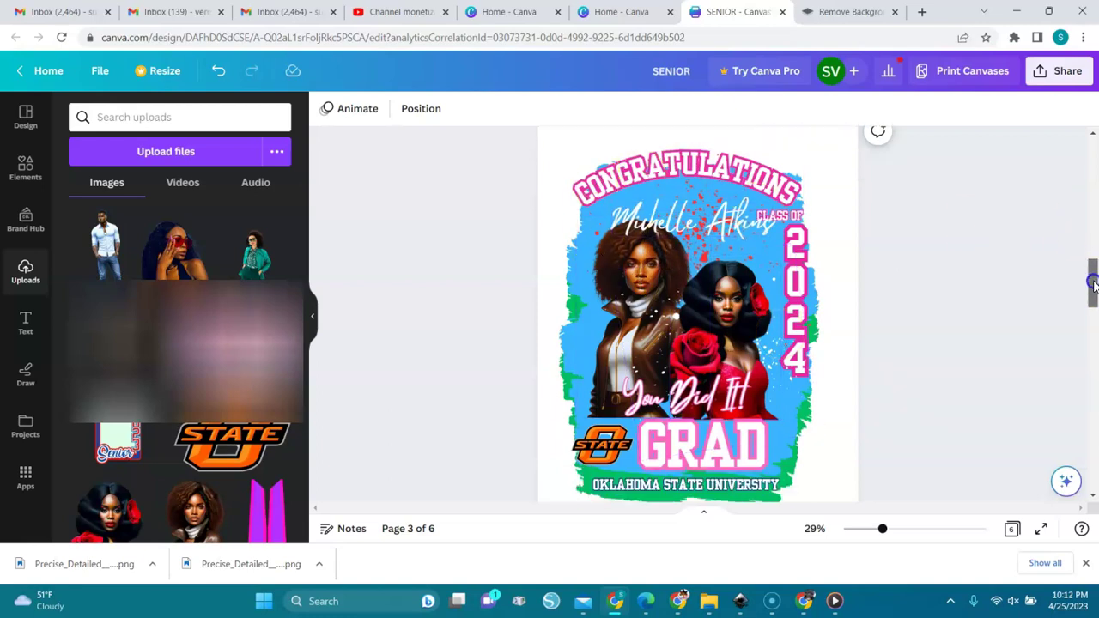
pyautogui.scroll(2, 1093, 284)
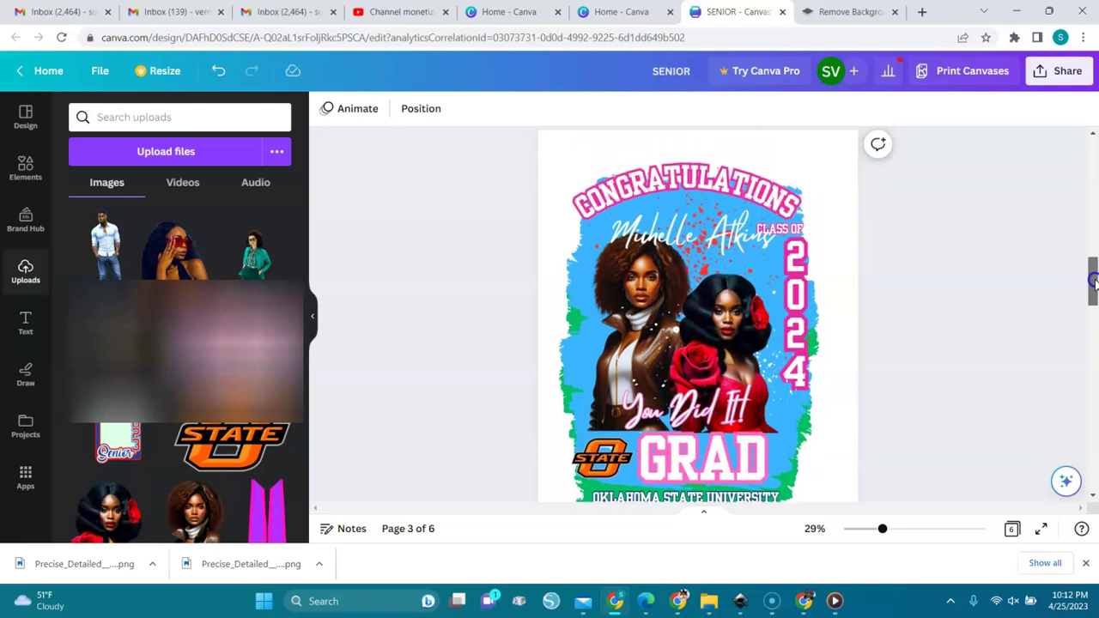
pyautogui.click(791, 202)
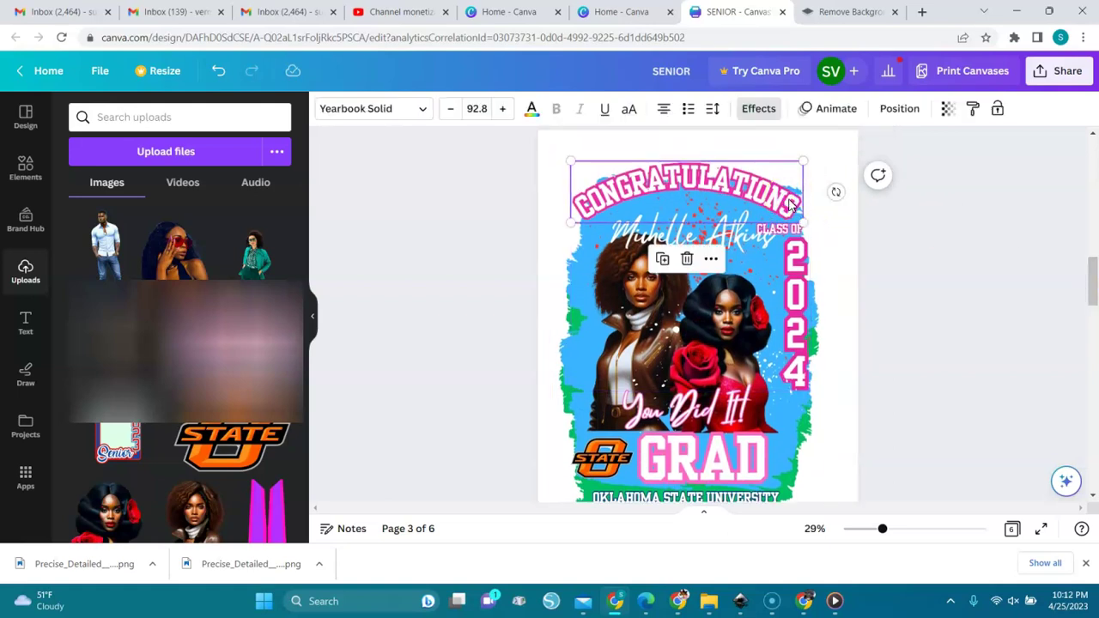
pyautogui.doubleClick(791, 203)
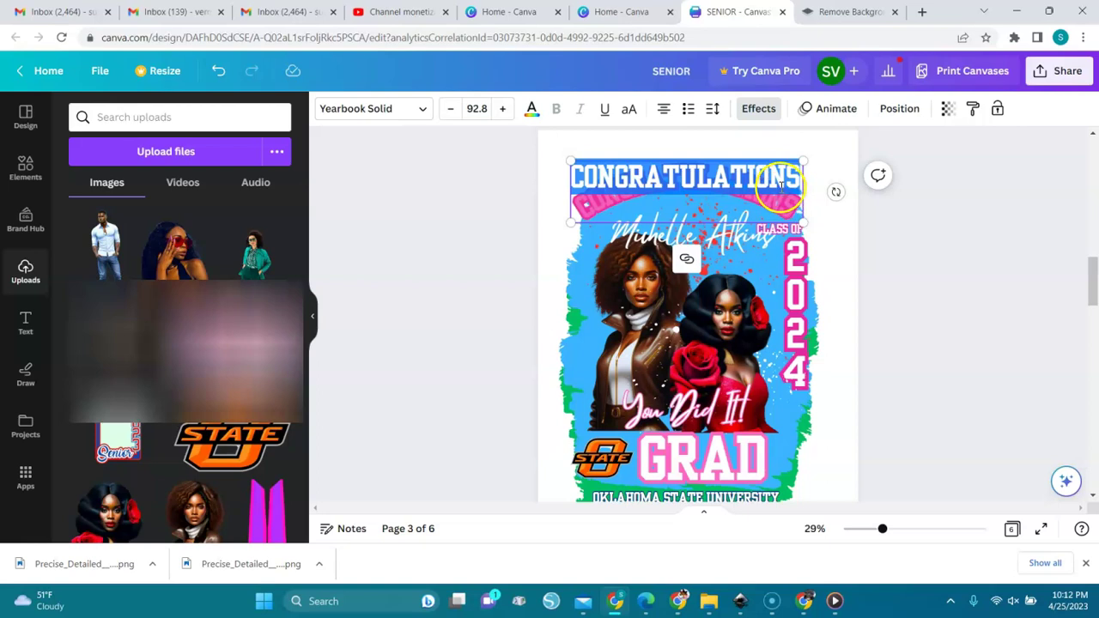
pyautogui.click(780, 185)
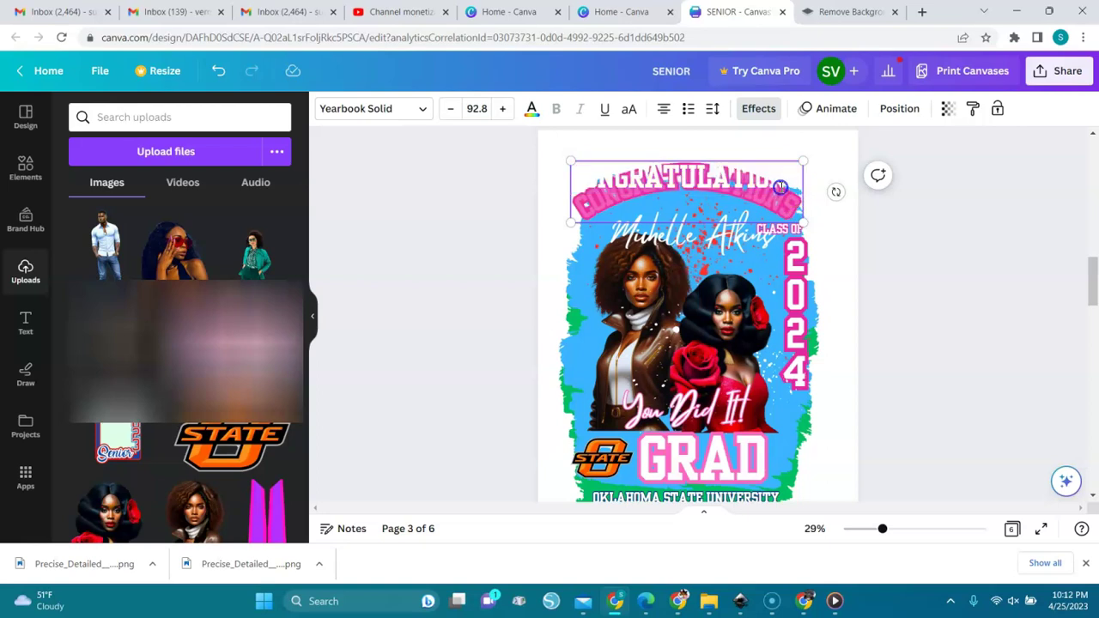
pyautogui.press('BackSpace')
pyautogui.press('BackSpace')
pyautogui.press('BackSpace')
pyautogui.press('BackSpace')
pyautogui.press('BackSpace')
pyautogui.press('BackSpace')
pyautogui.press('BackSpace')
pyautogui.press('BackSpace')
pyautogui.press('BackSpace')
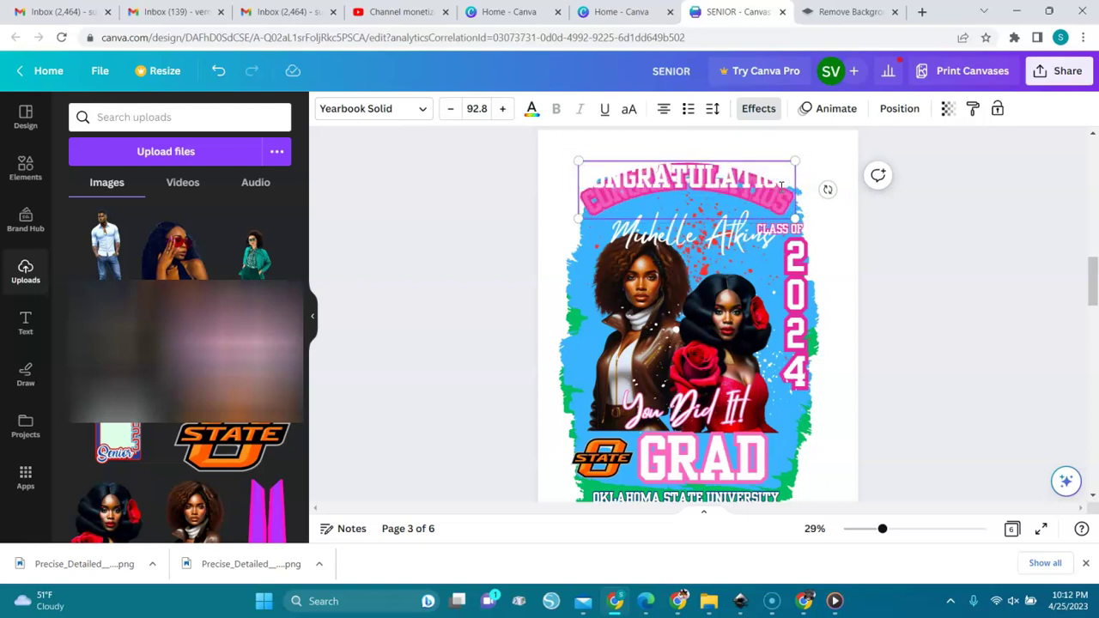
pyautogui.press('BackSpace')
pyautogui.press('BackSpace')
pyautogui.press('BackSpace')
pyautogui.press('BackSpace')
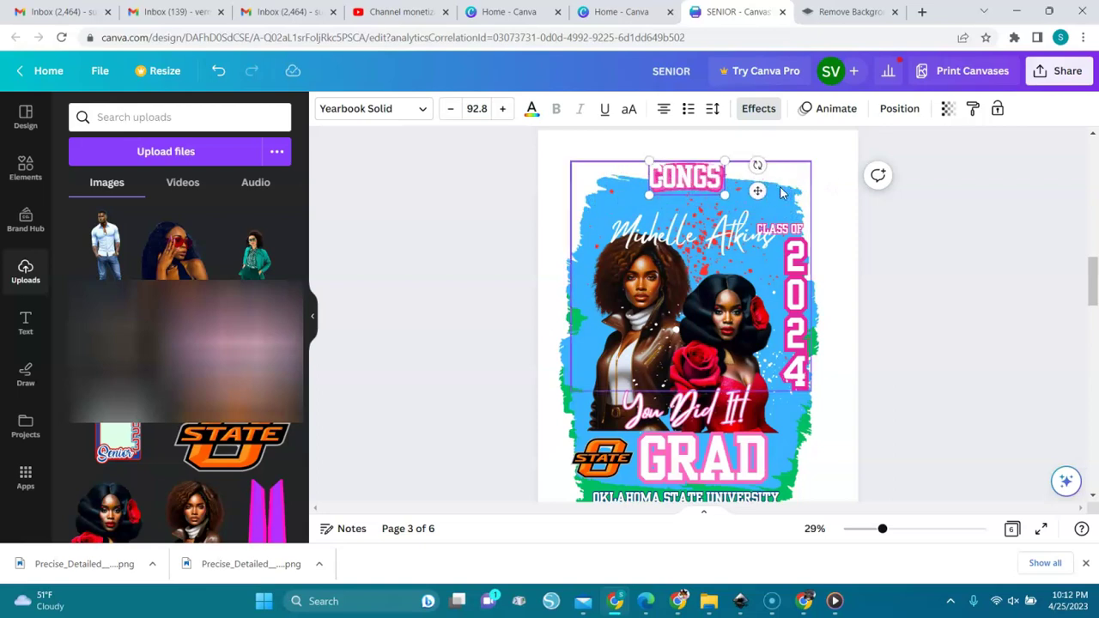
pyautogui.press('BackSpace')
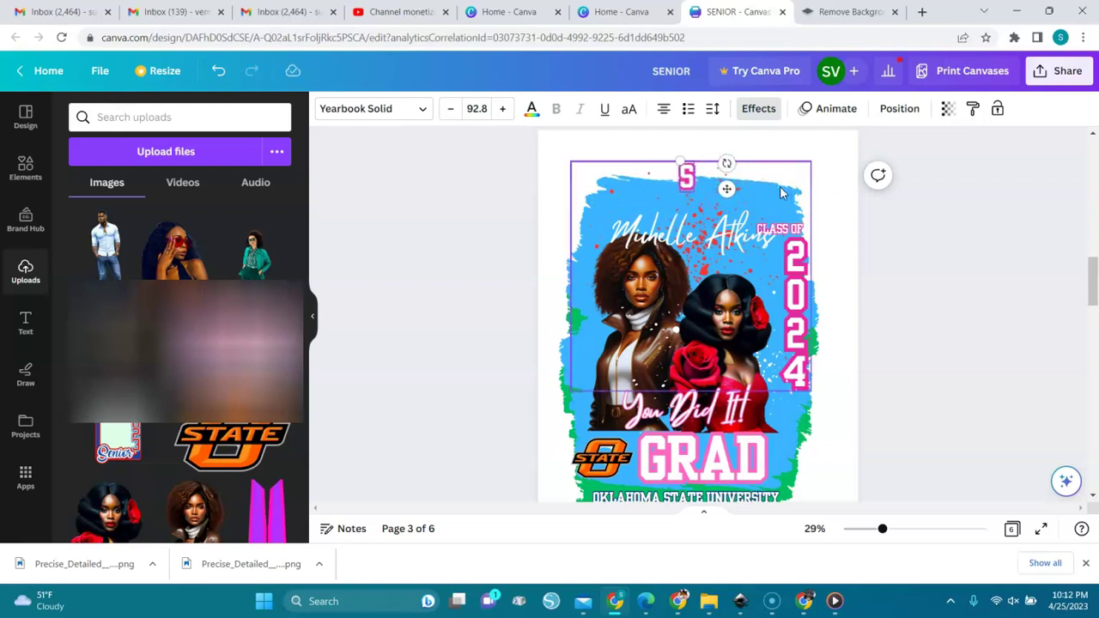
pyautogui.press('Delete')
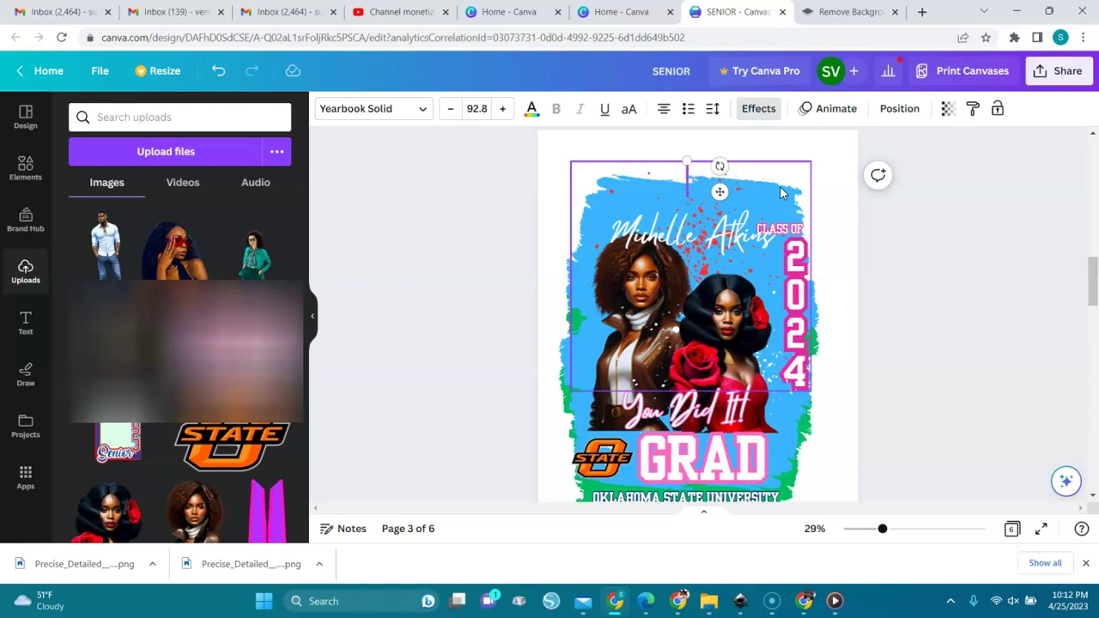
pyautogui.write('MERRY')
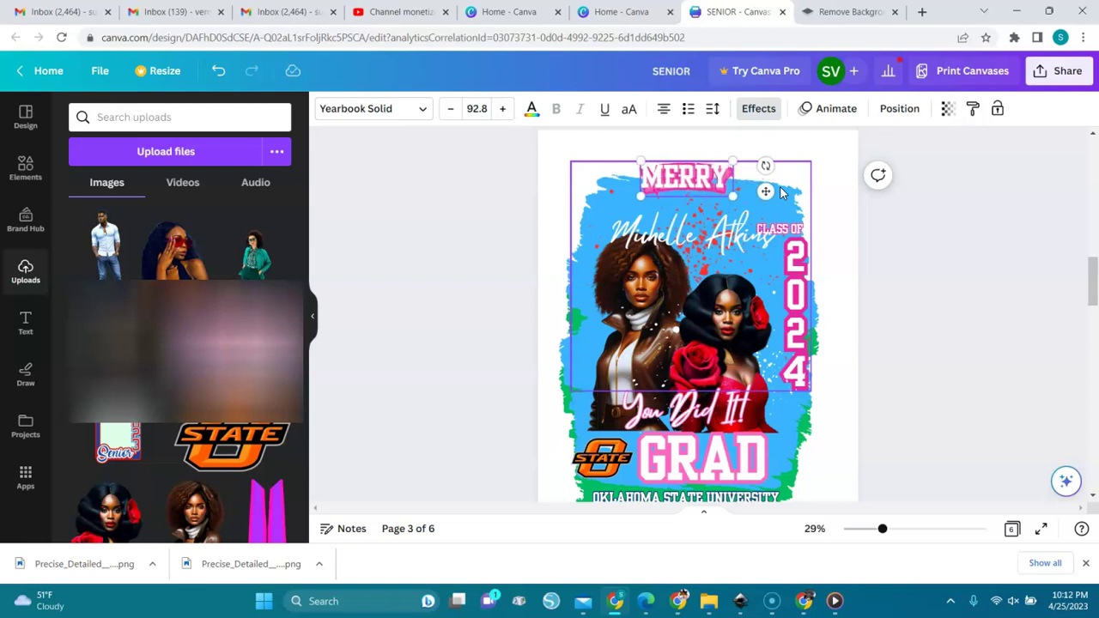
pyautogui.write(' CHRI')
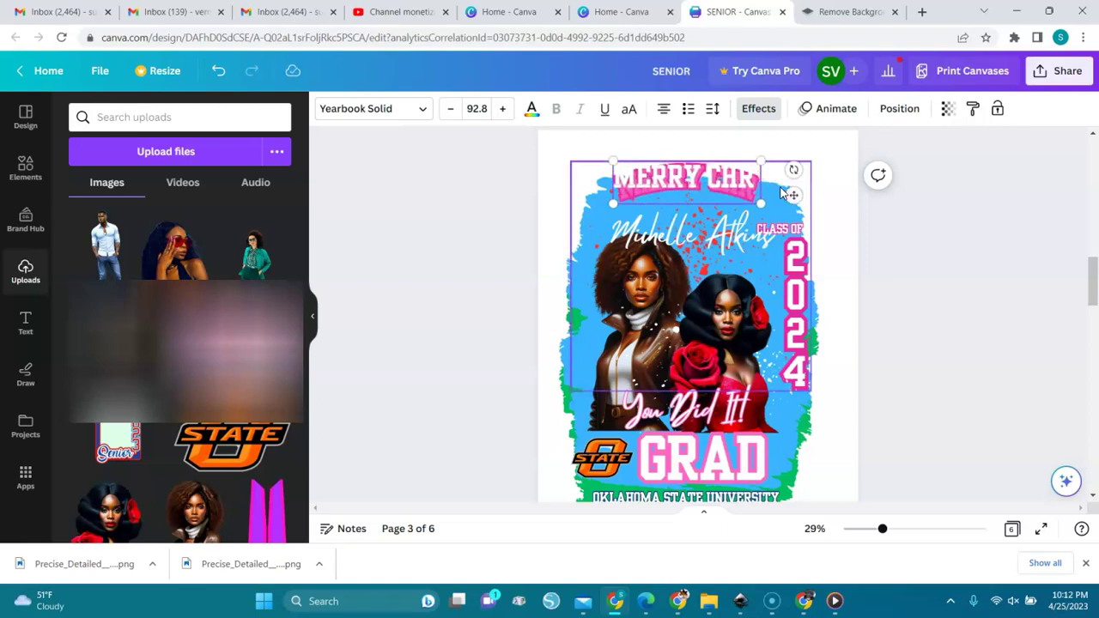
pyautogui.write('STMAS')
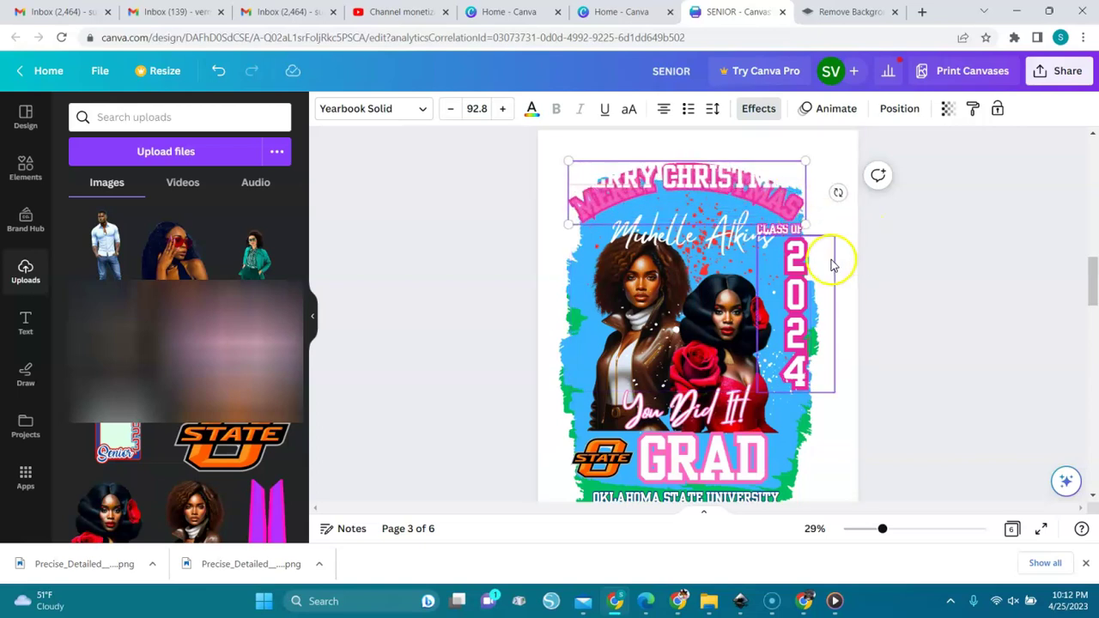
pyautogui.click(839, 227)
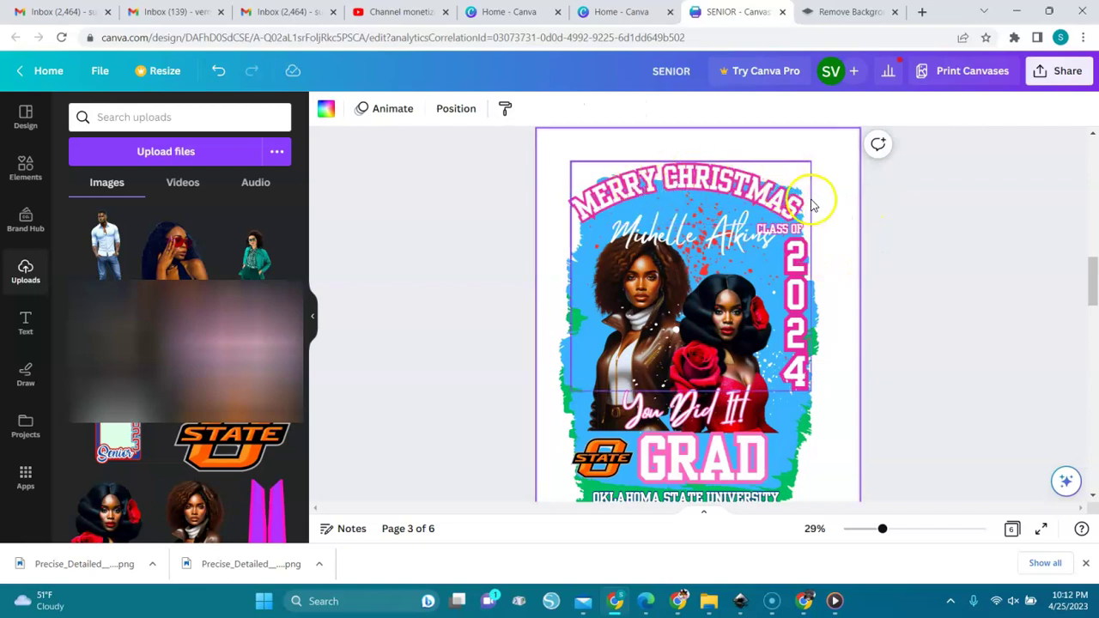
# - Try blue, coral and red document colours on the MERRY CHRISTMAS text, and settle on pink
pyautogui.click(744, 184)
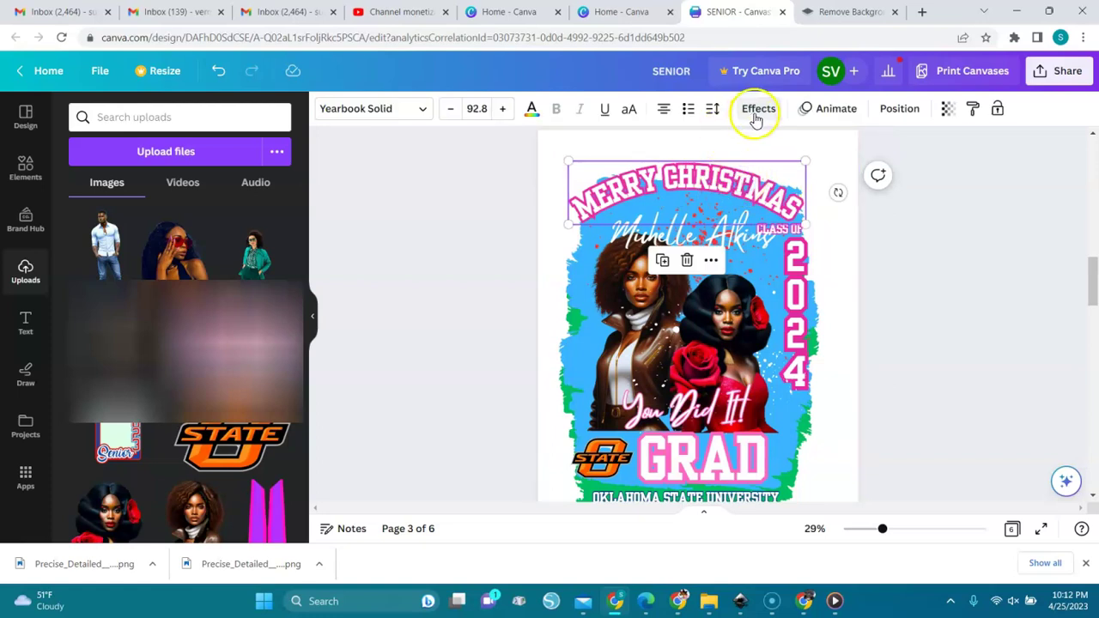
pyautogui.click(530, 110)
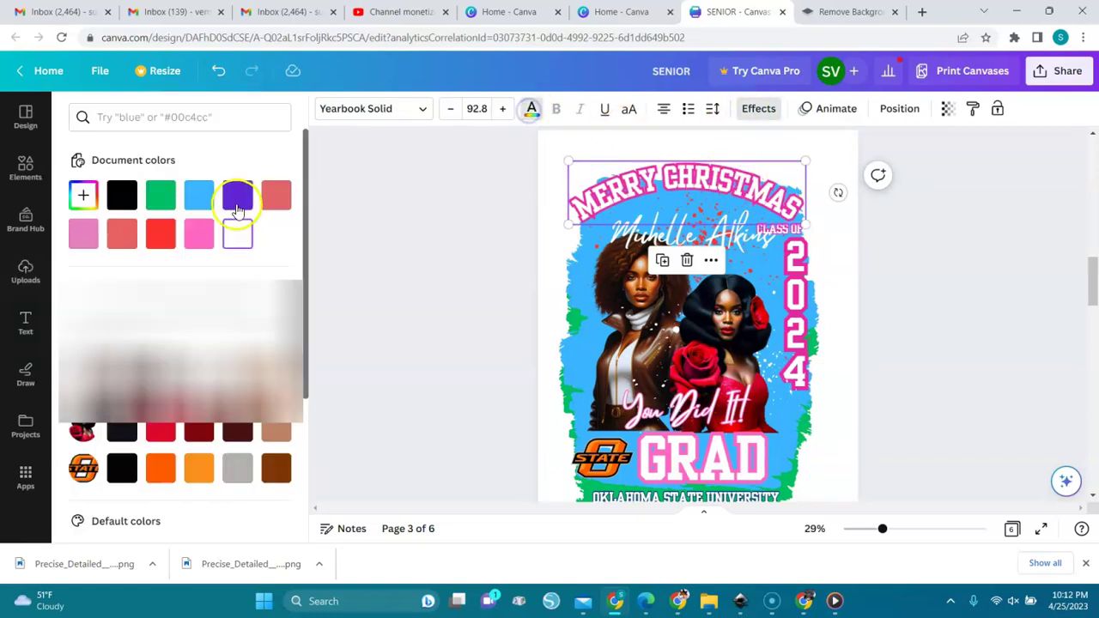
pyautogui.click(192, 196)
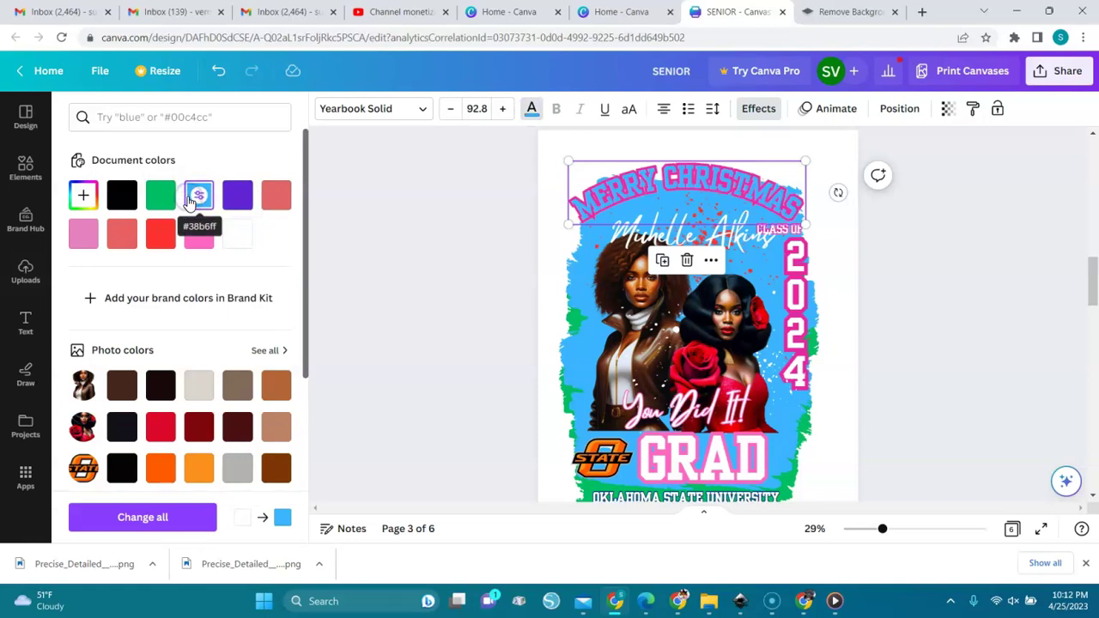
pyautogui.click(274, 198)
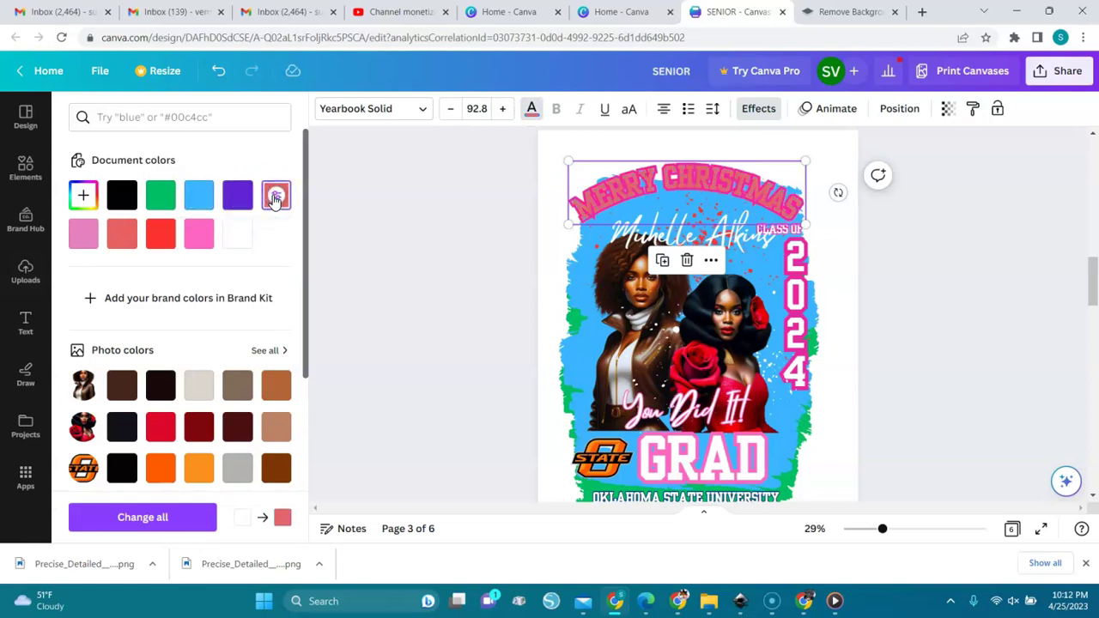
pyautogui.click(161, 239)
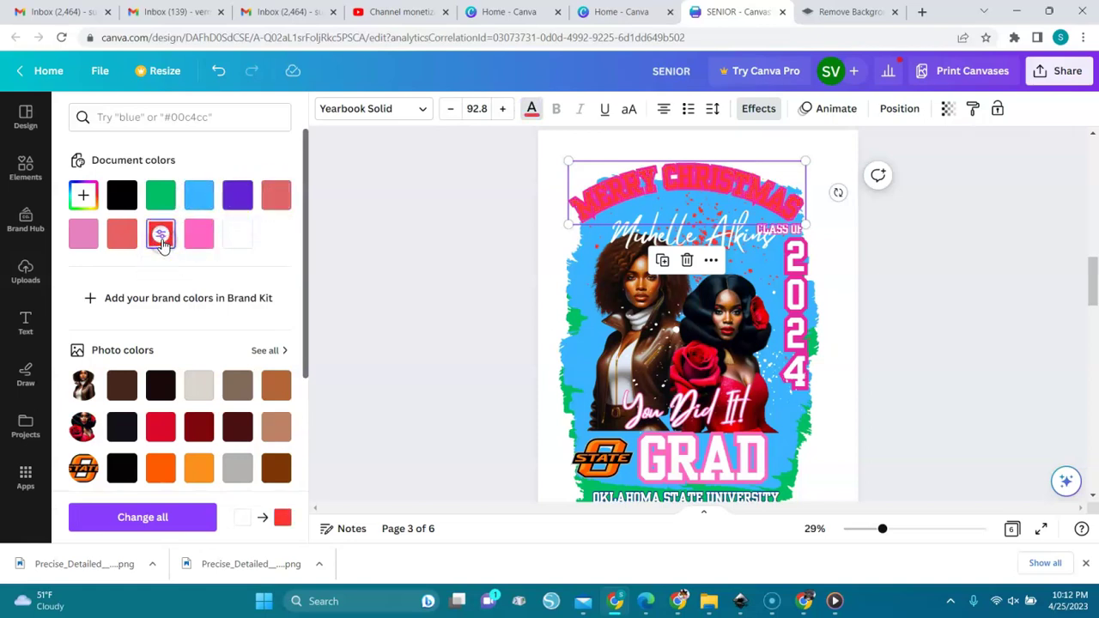
pyautogui.click(198, 240)
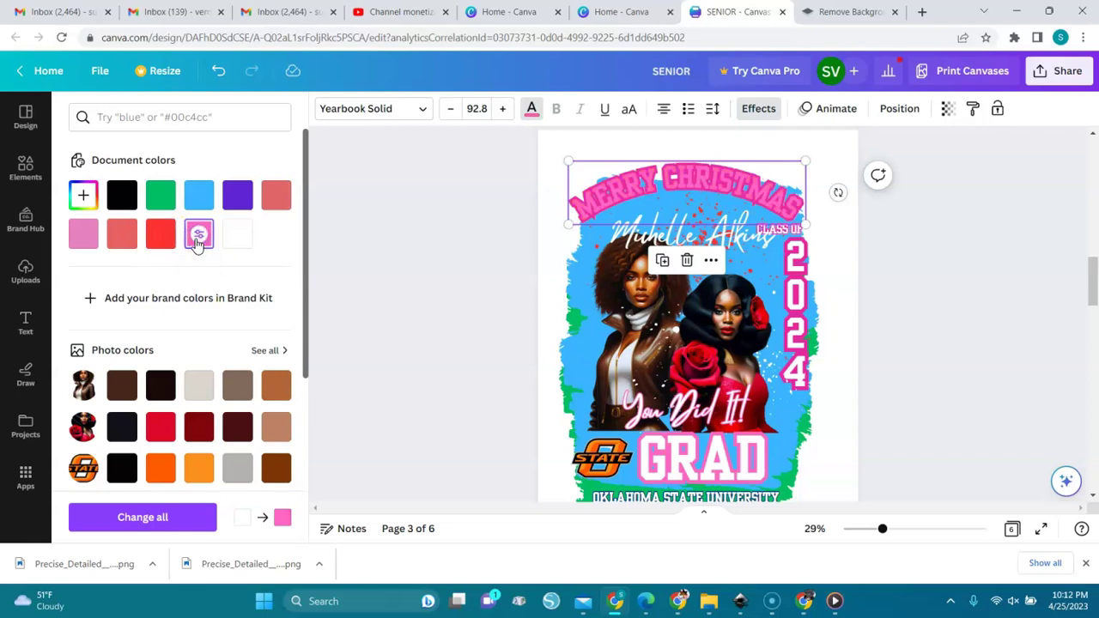
# - Change the outline effect colour of the MERRY CHRISTMAS text to the green document colour
pyautogui.click(760, 109)
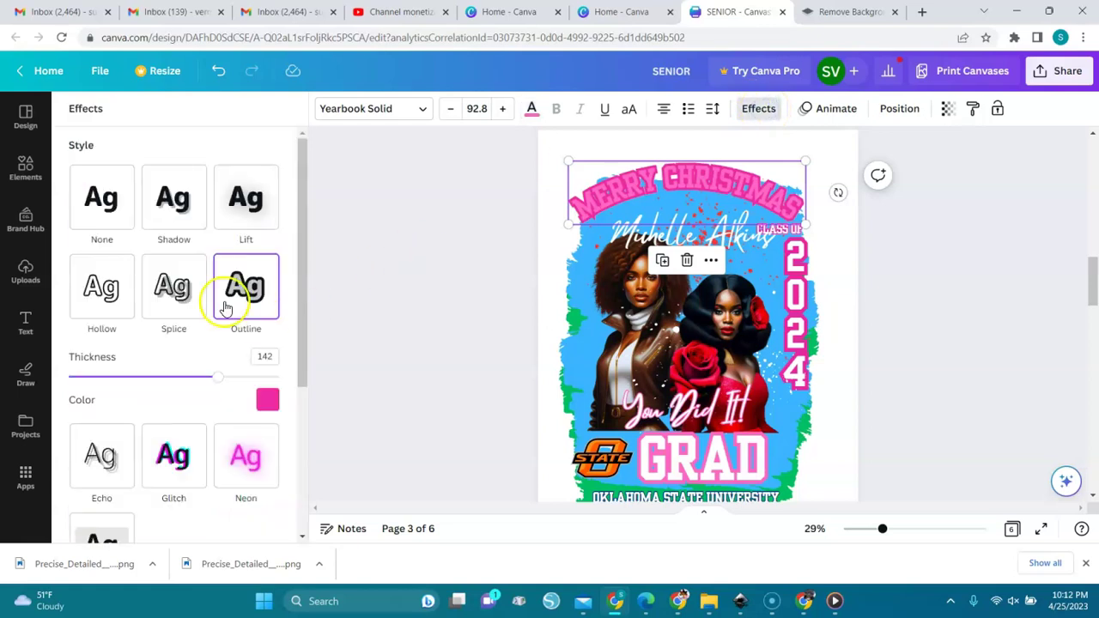
pyautogui.click(267, 403)
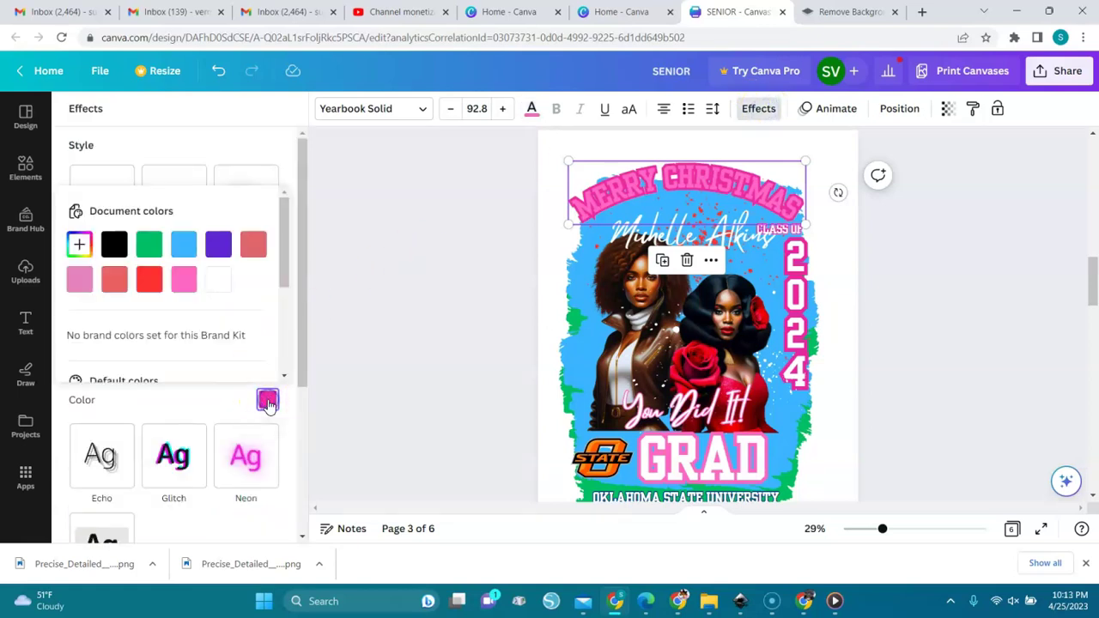
pyautogui.click(185, 251)
pyautogui.click(147, 249)
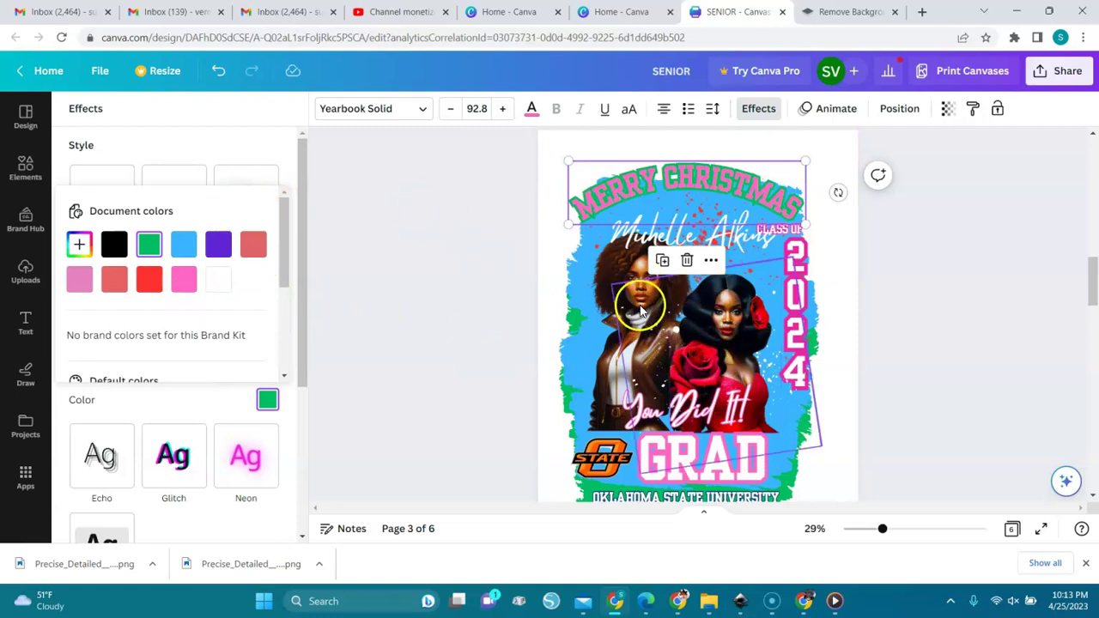
# - Reorder the layers so the woman in red sits beneath the woman in the brown jacket, and the white dots beneath both women
pyautogui.click(889, 113)
pyautogui.moveTo(301, 362); pyautogui.dragTo(296, 485)
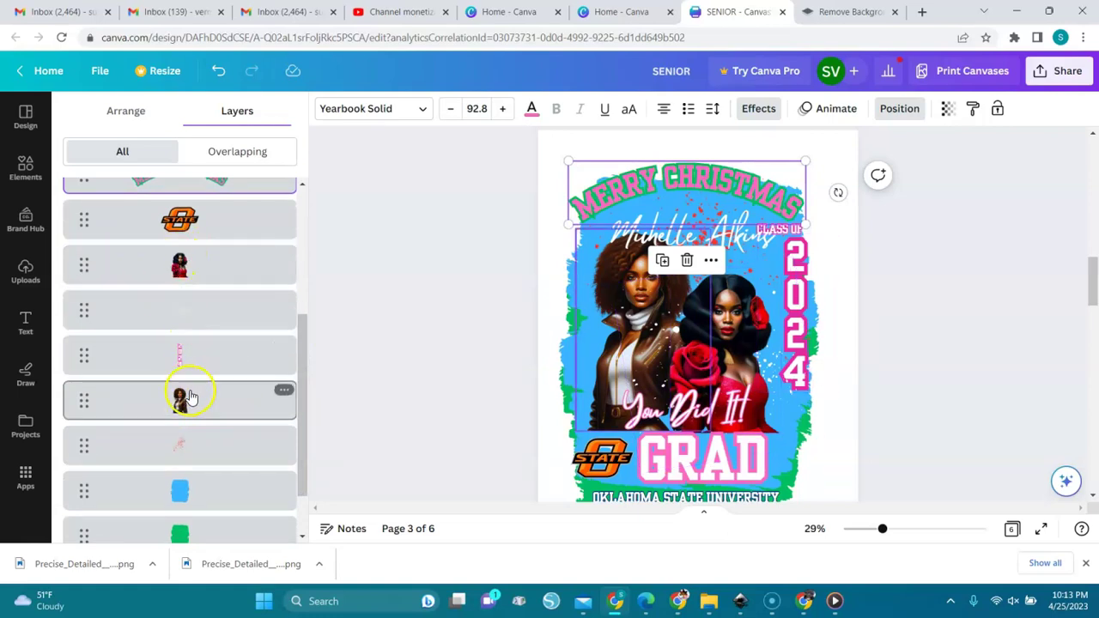
pyautogui.moveTo(84, 268); pyautogui.dragTo(77, 436)
pyautogui.click(129, 389)
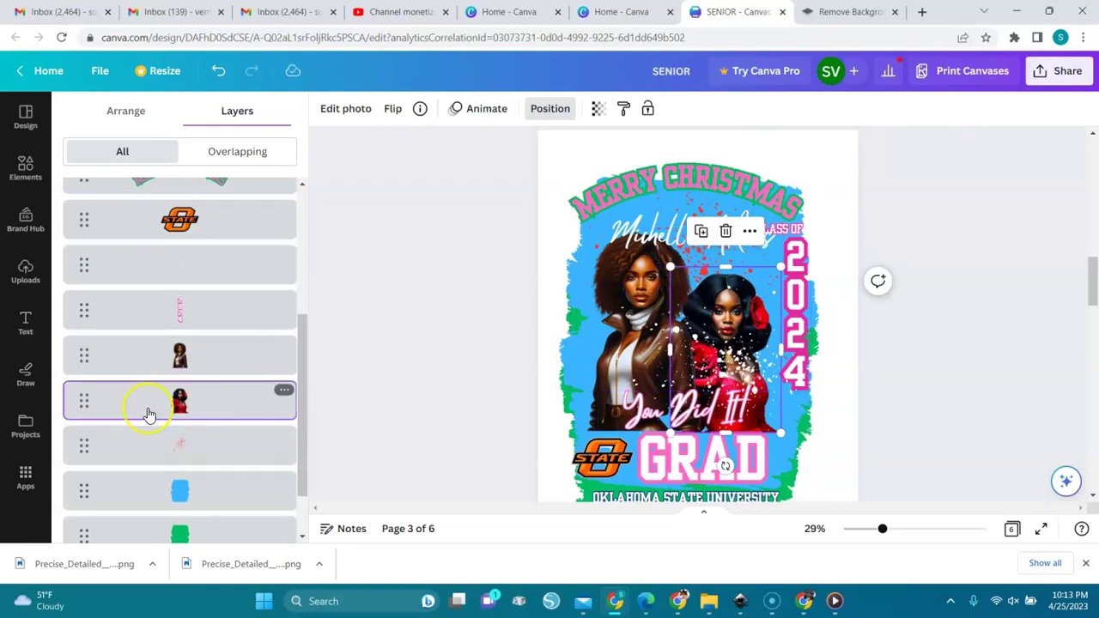
pyautogui.click(192, 273)
pyautogui.moveTo(91, 359); pyautogui.dragTo(78, 438)
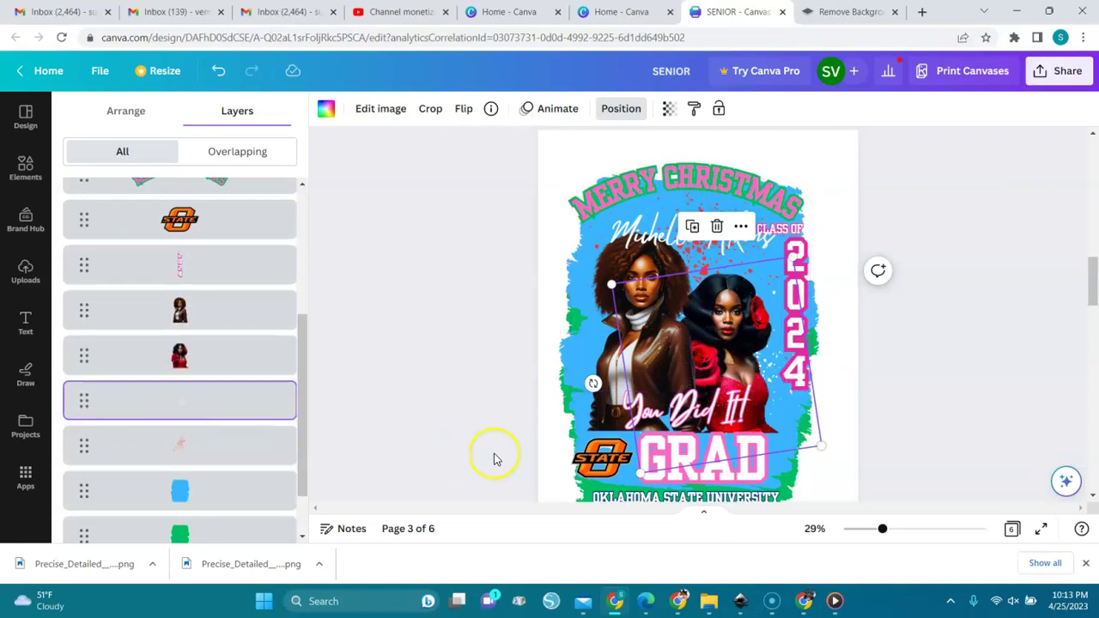
# - Return to the main elements library and search it for "brush stroke"
pyautogui.moveTo(1093, 292)
pyautogui.mouseDown()
pyautogui.moveTo(1094, 191)
pyautogui.moveTo(1093, 300)
pyautogui.mouseUp()
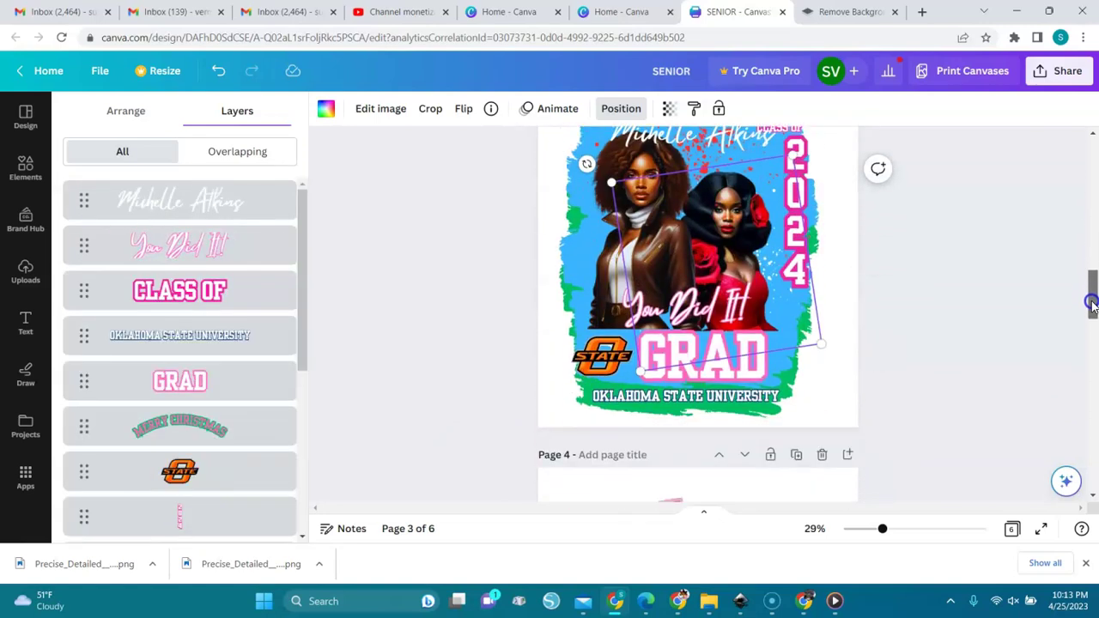
pyautogui.click(26, 172)
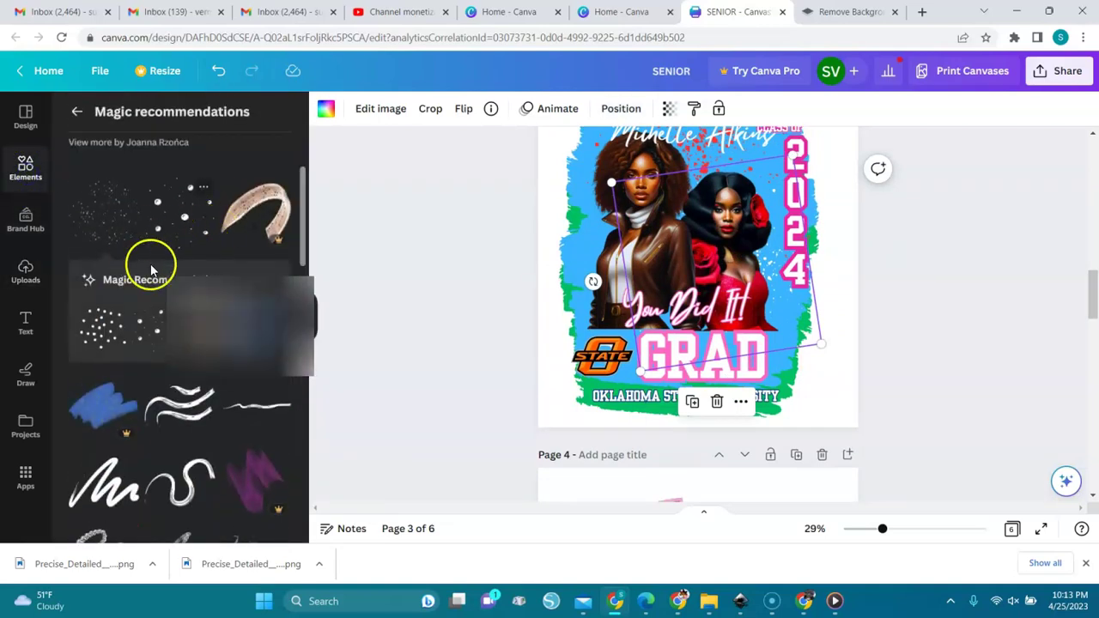
pyautogui.moveTo(306, 222); pyautogui.dragTo(312, 188)
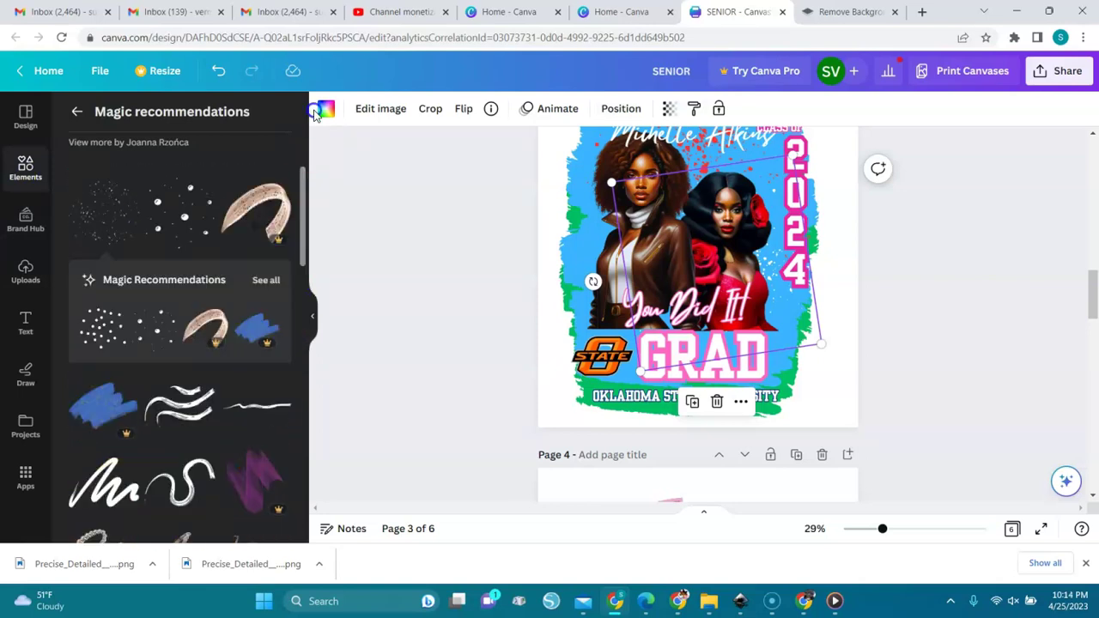
pyautogui.click(77, 111)
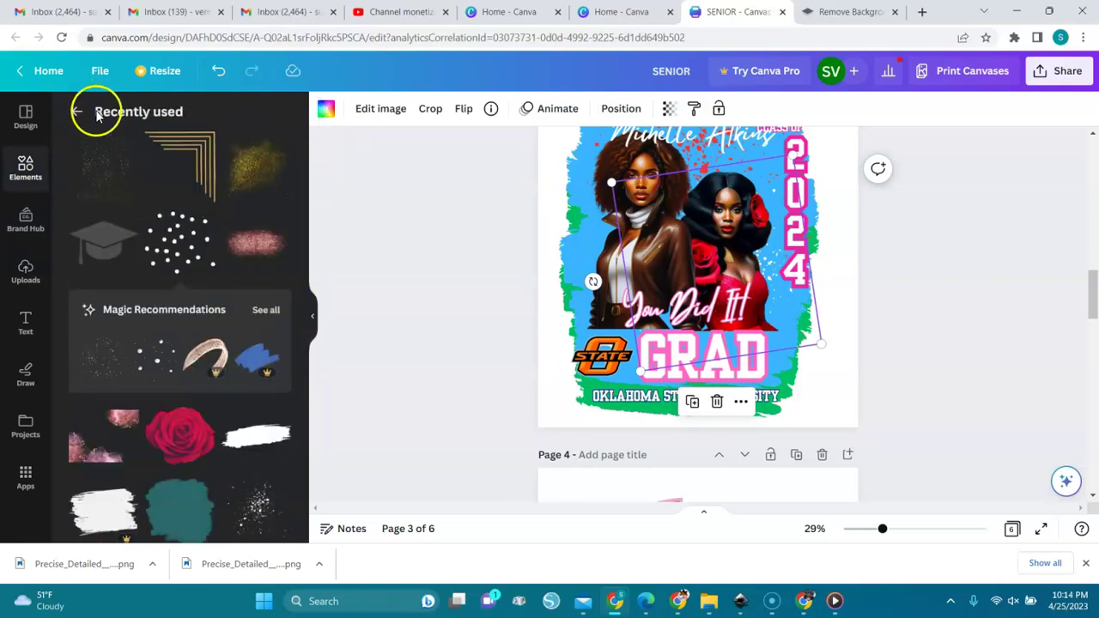
pyautogui.click(77, 113)
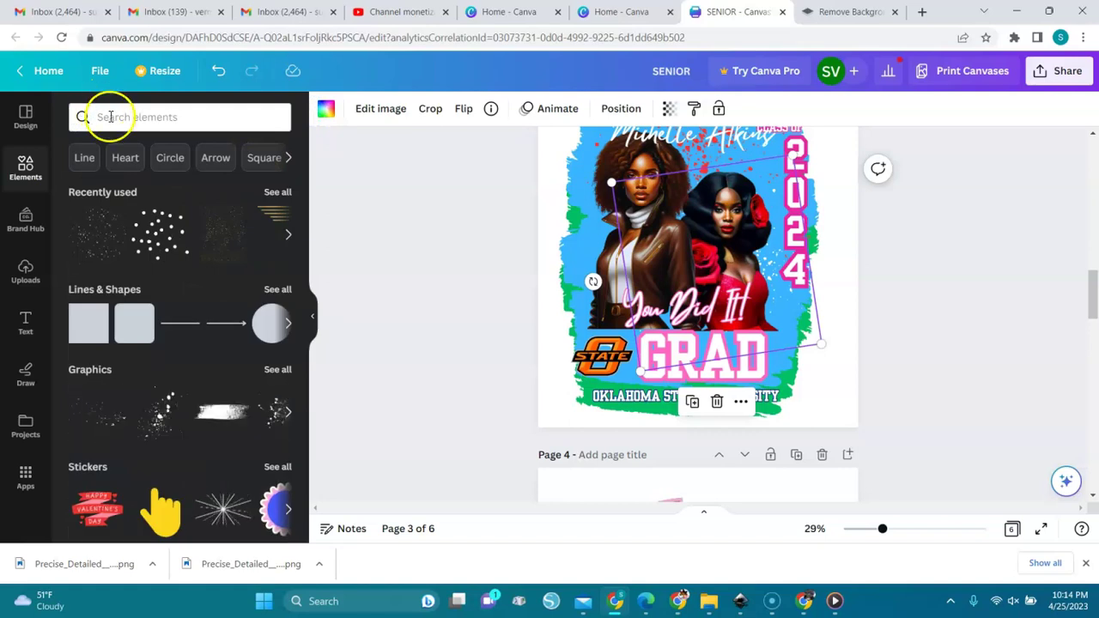
pyautogui.click(110, 117)
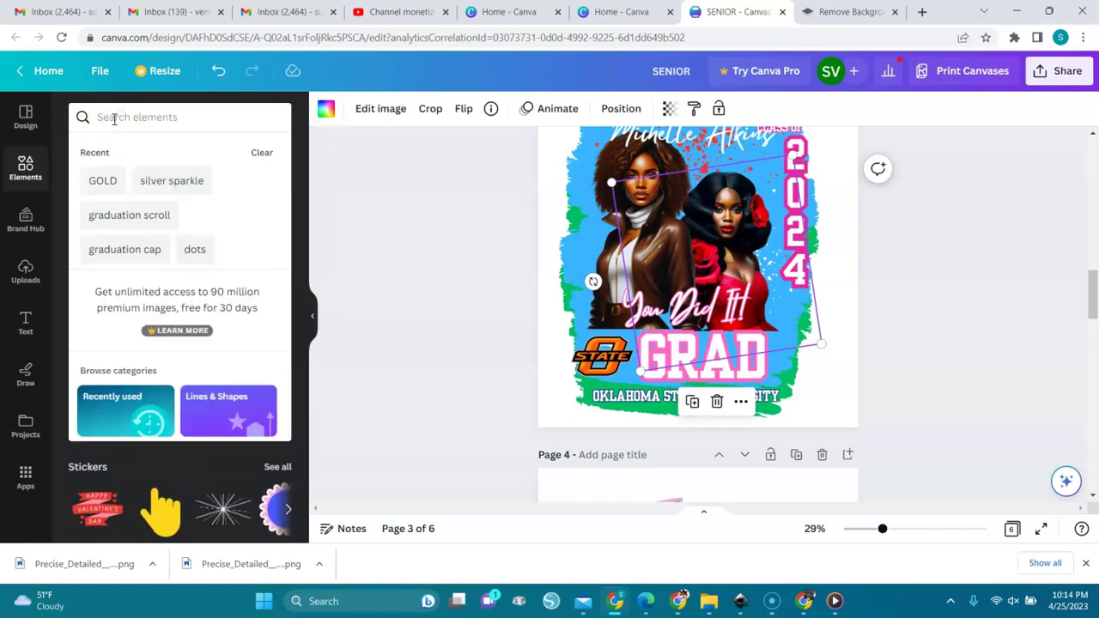
pyautogui.write('BRU')
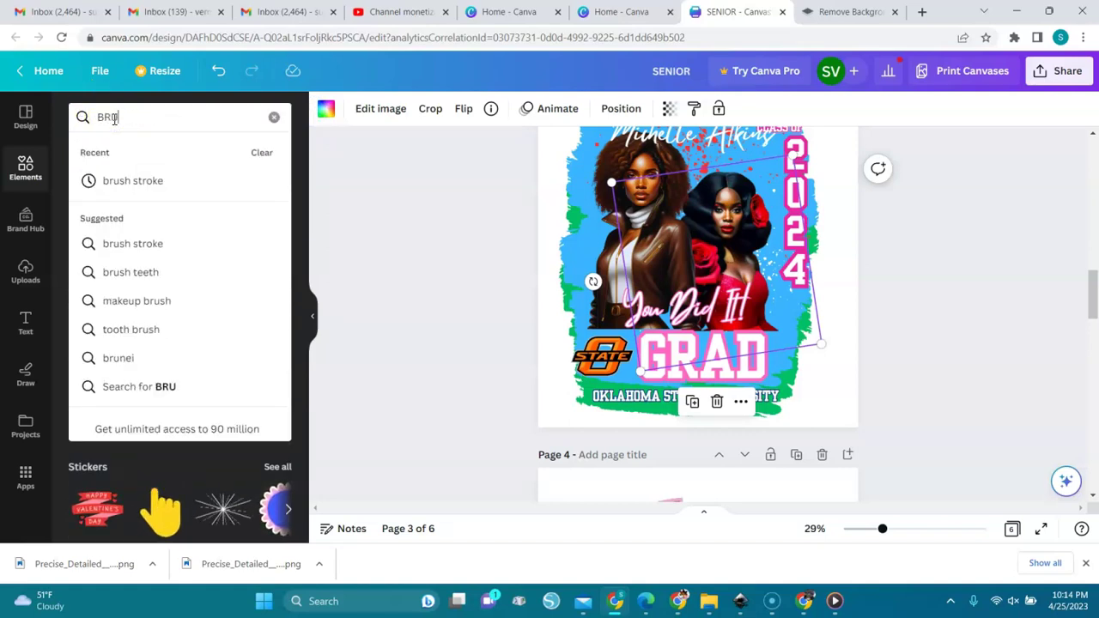
pyautogui.click(94, 182)
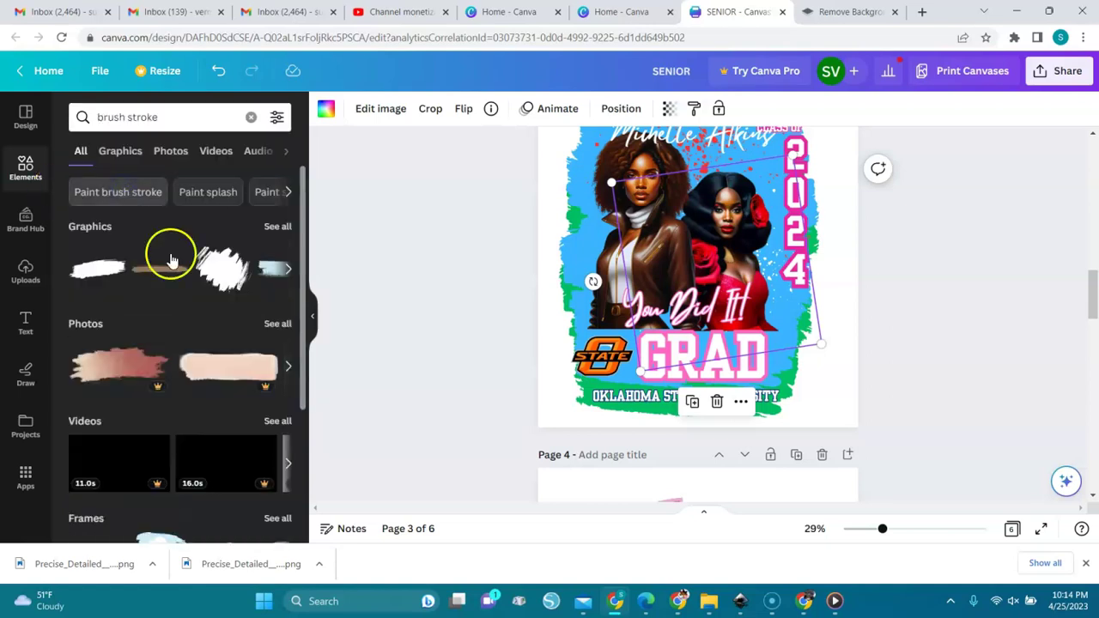
# - Add the white brush stroke graphic to page 3, place it across the "You Did It!" and GRAD texts, and tilt it slightly clockwise
pyautogui.click(97, 272)
pyautogui.moveTo(707, 253)
pyautogui.mouseDown()
pyautogui.moveTo(707, 235)
pyautogui.moveTo(692, 332)
pyautogui.mouseUp()
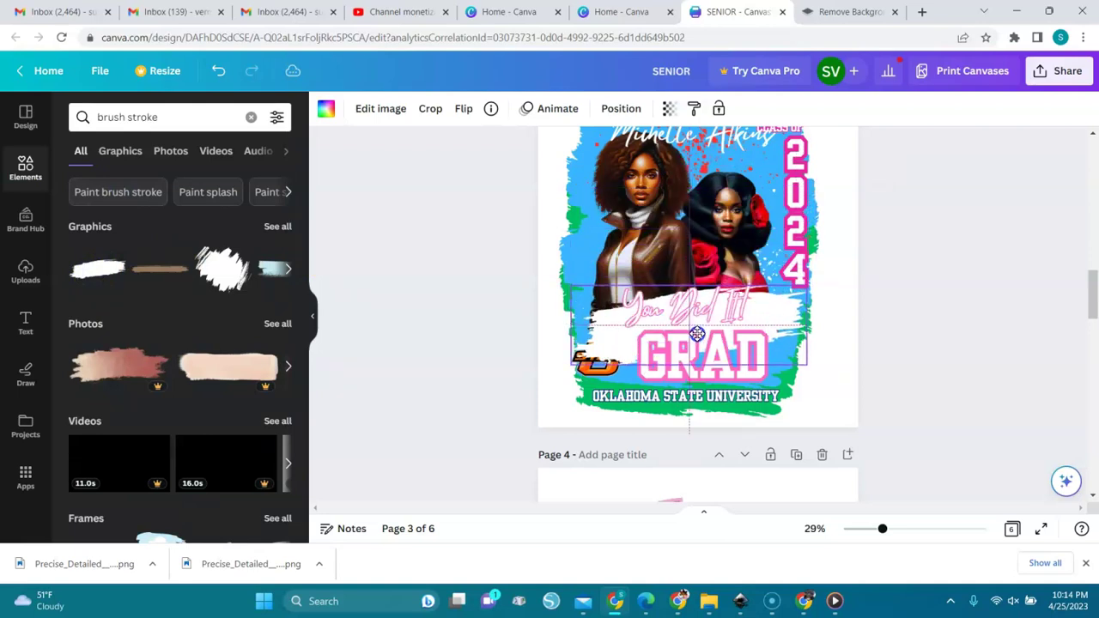
pyautogui.moveTo(689, 397); pyautogui.dragTo(680, 389)
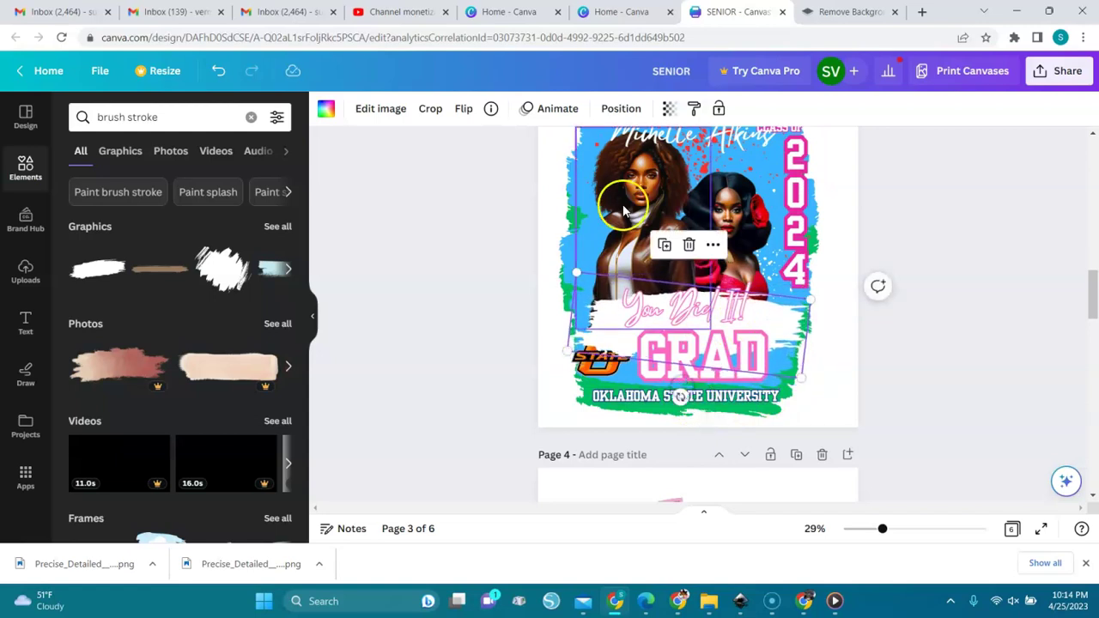
# - Recolour the white brush stroke on page 3 to purple #6025d4 and move its layer beneath the State logo
pyautogui.click(323, 109)
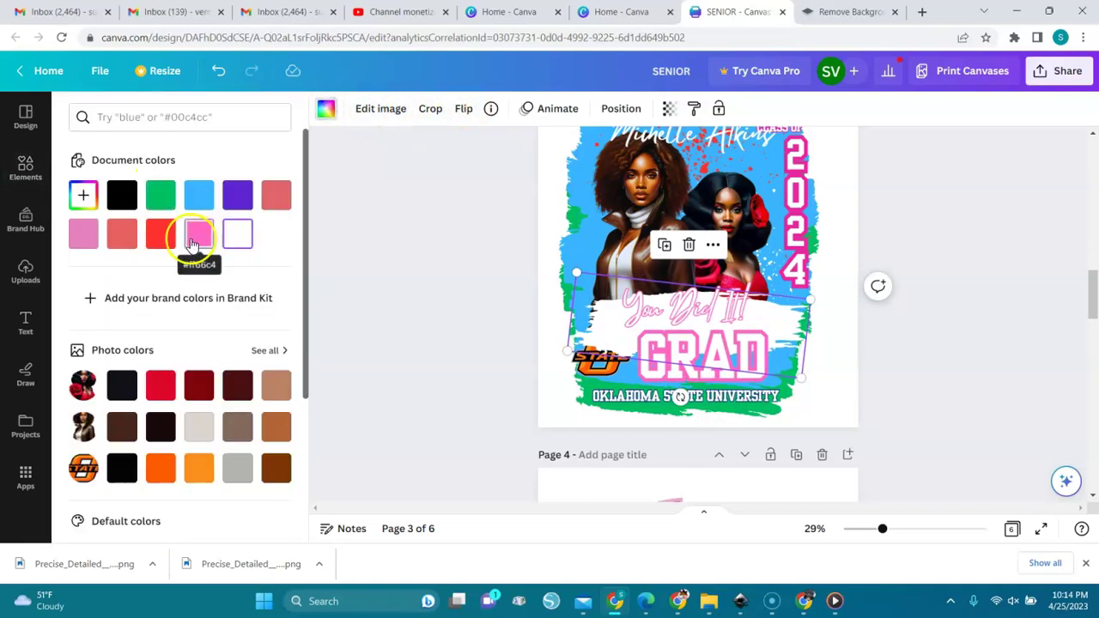
pyautogui.click(236, 200)
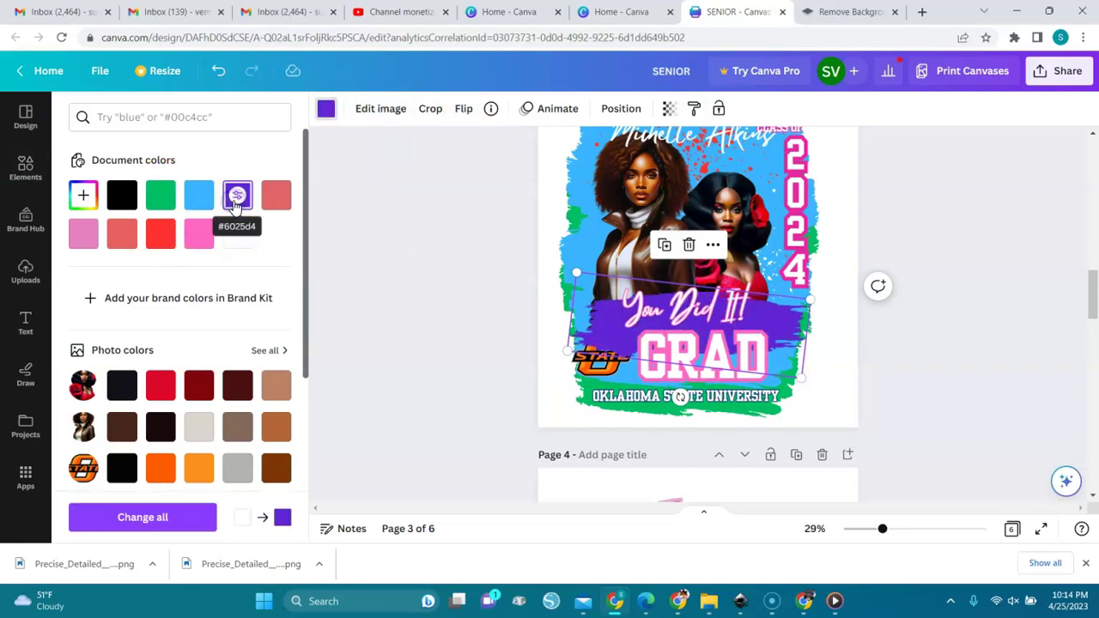
pyautogui.click(627, 108)
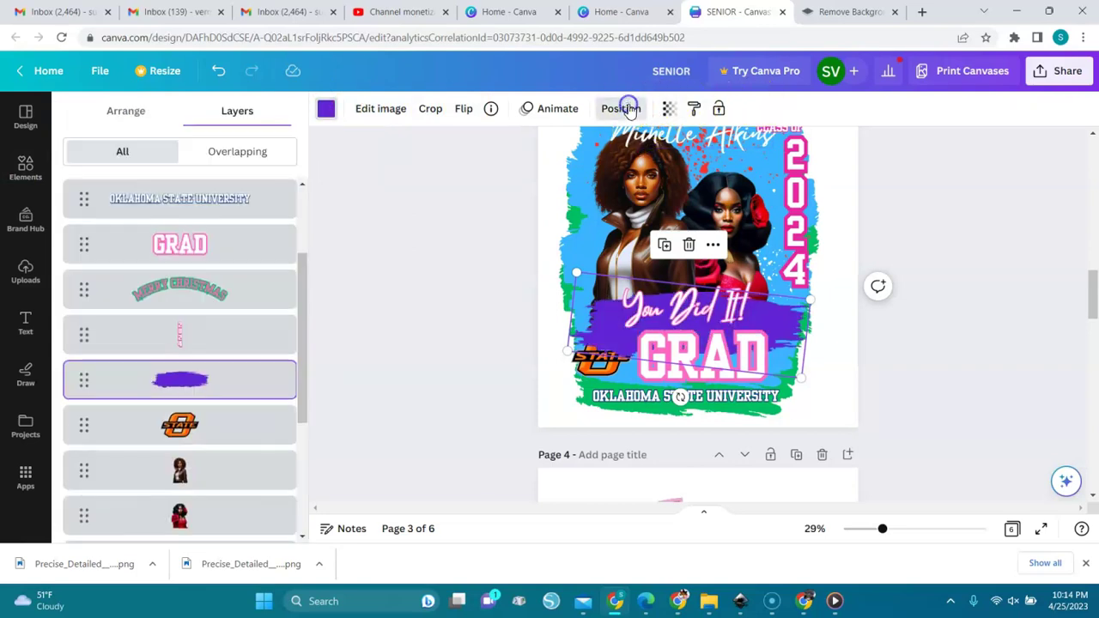
pyautogui.moveTo(197, 379); pyautogui.dragTo(200, 442)
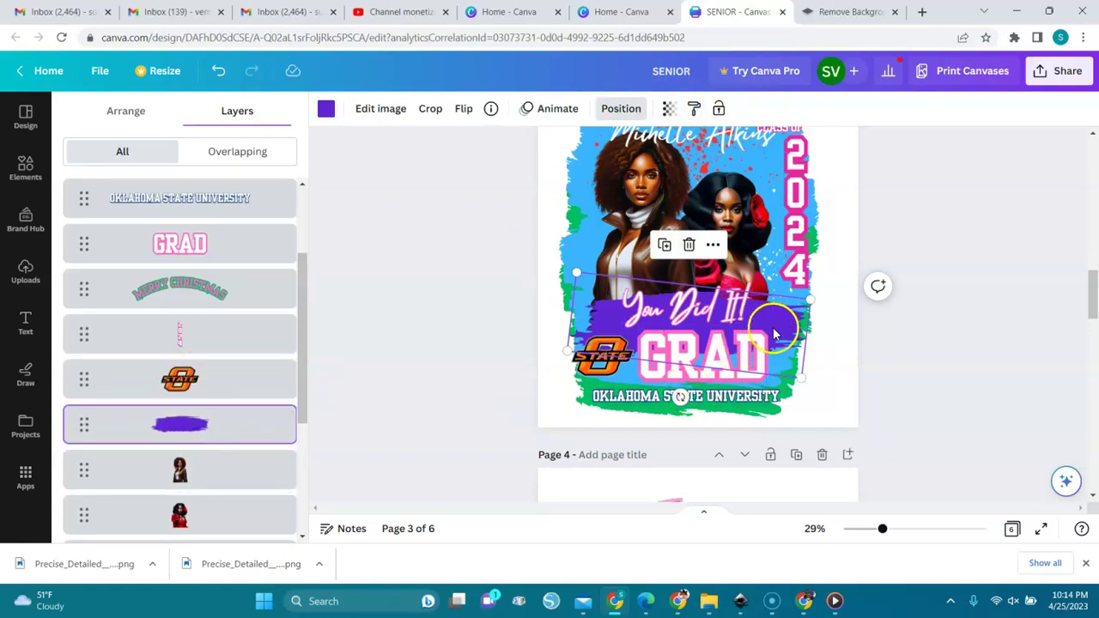
pyautogui.moveTo(773, 327); pyautogui.dragTo(773, 328)
# - Group all elements of the SENIOR design on page 2 and enlarge the group to fill the page
pyautogui.moveTo(1093, 292); pyautogui.dragTo(1095, 269)
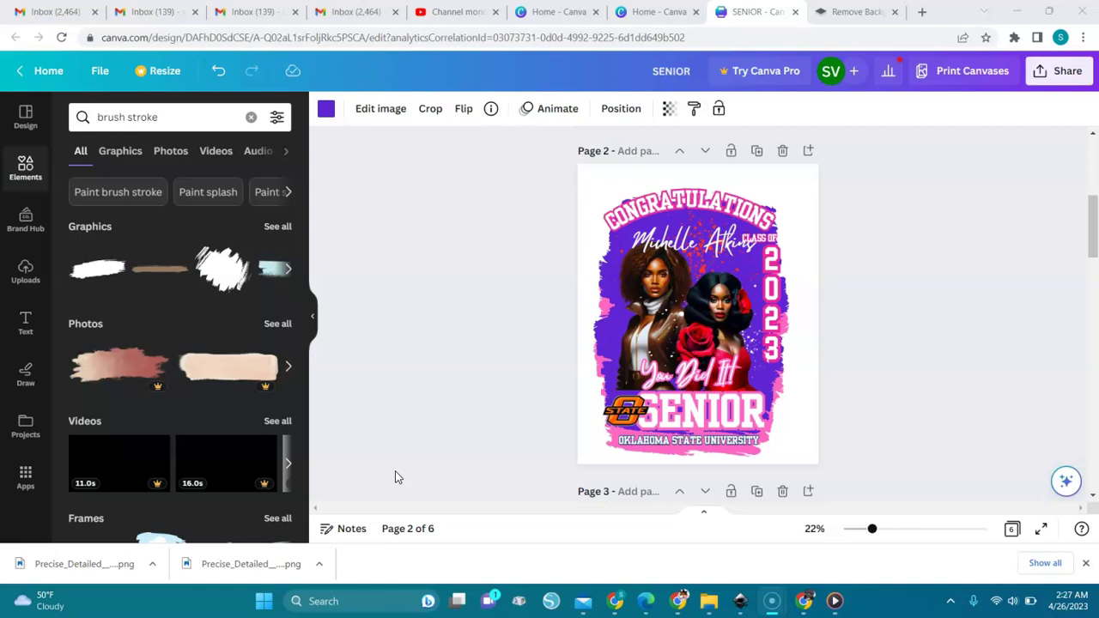
pyautogui.click(390, 354)
pyautogui.moveTo(520, 159); pyautogui.dragTo(873, 527)
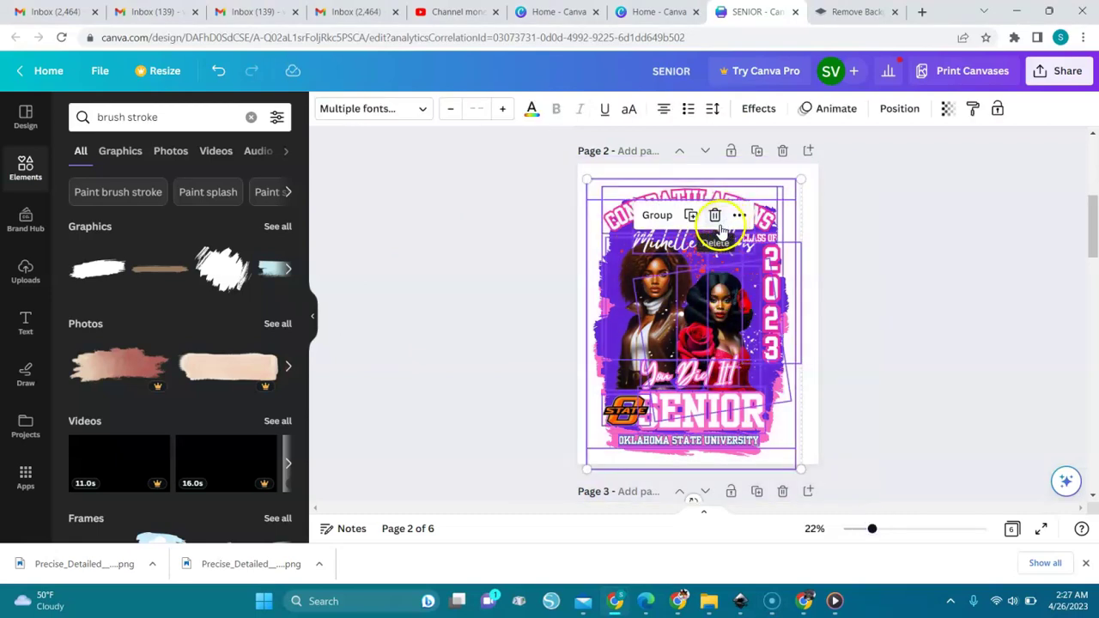
pyautogui.click(658, 215)
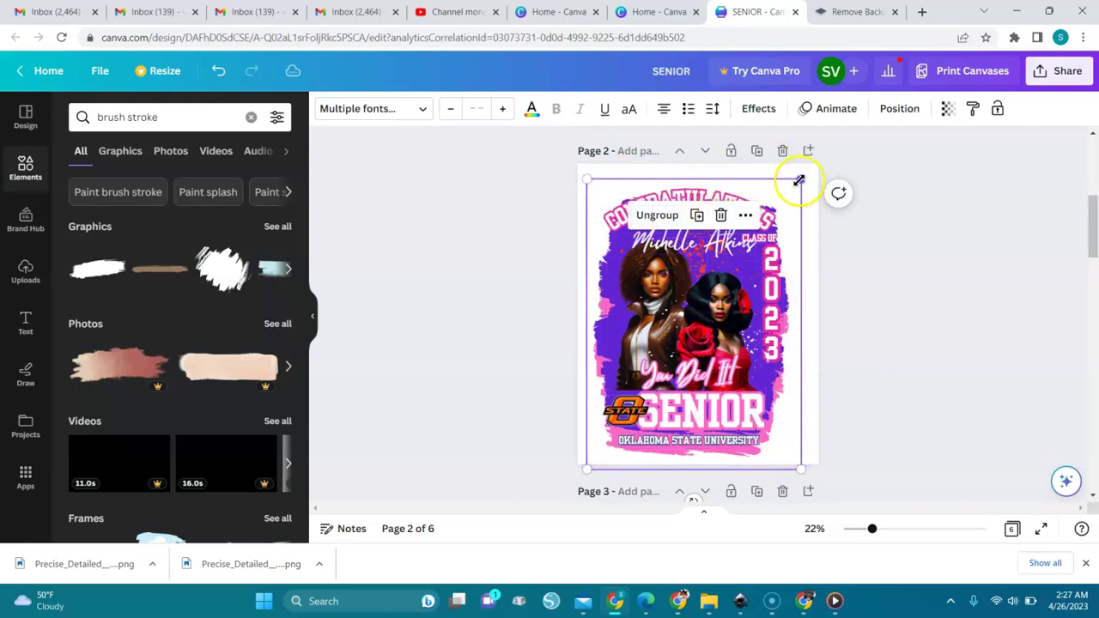
pyautogui.moveTo(801, 179); pyautogui.dragTo(830, 169)
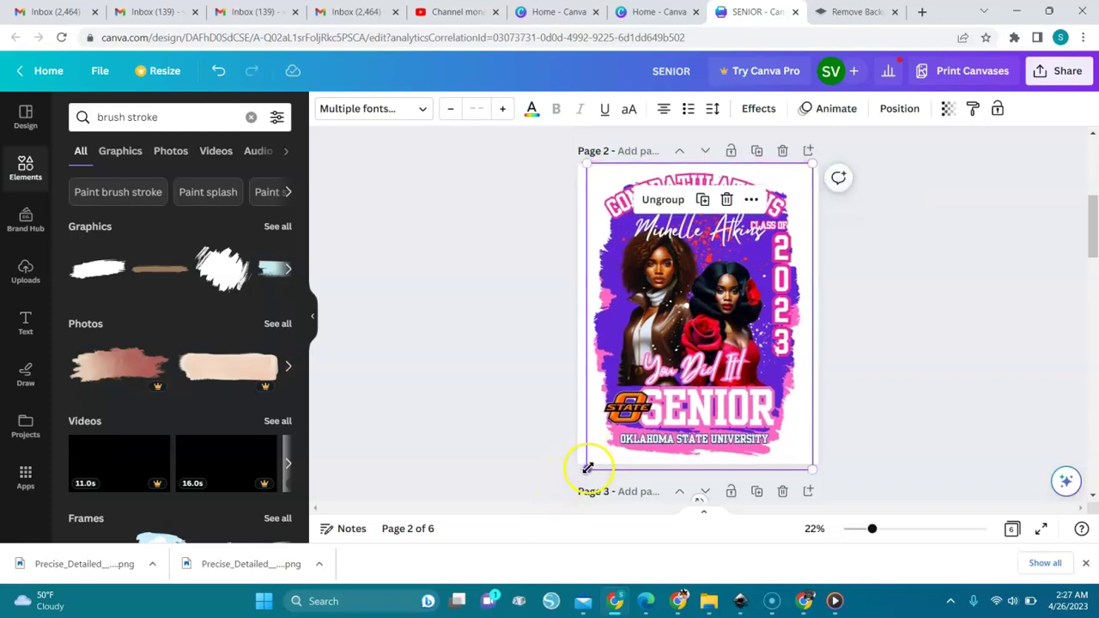
pyautogui.moveTo(587, 471); pyautogui.dragTo(587, 471)
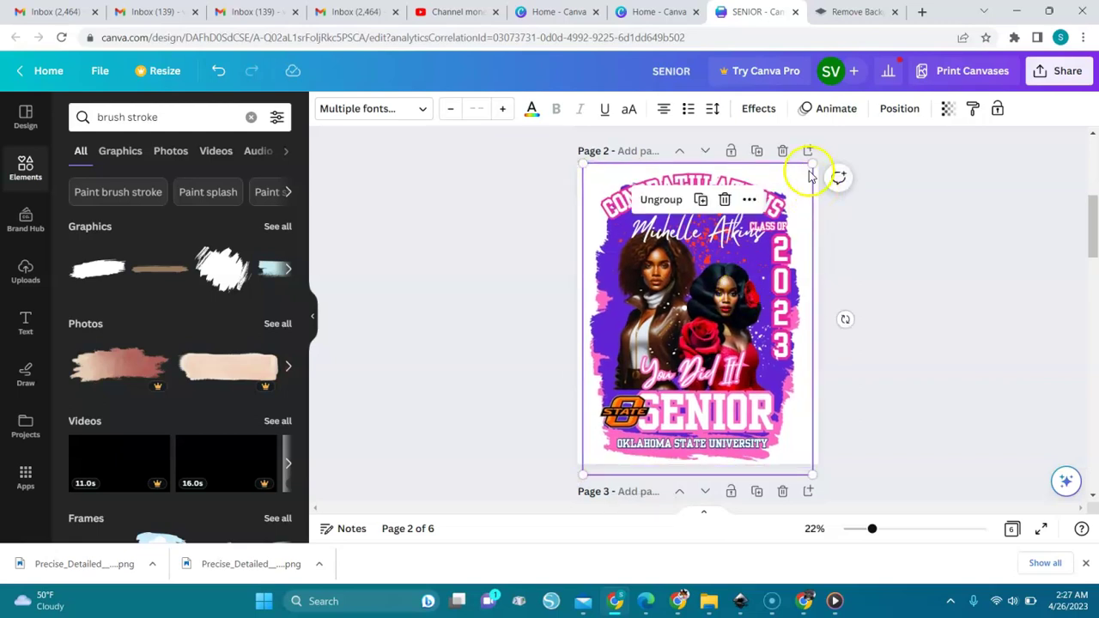
pyautogui.moveTo(812, 160); pyautogui.dragTo(814, 159)
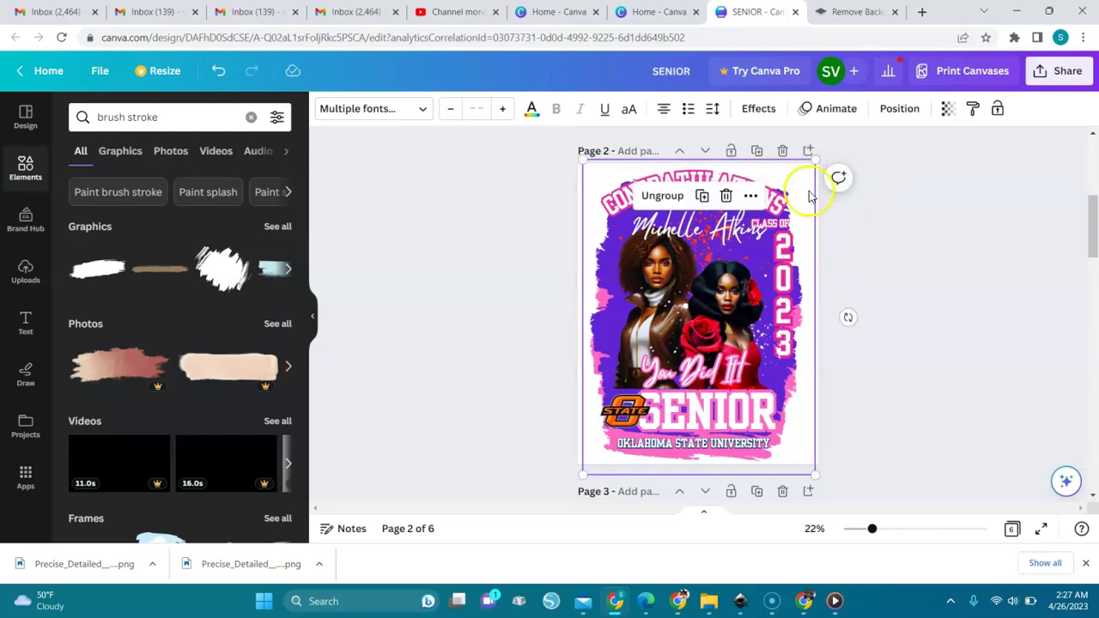
pyautogui.click(854, 234)
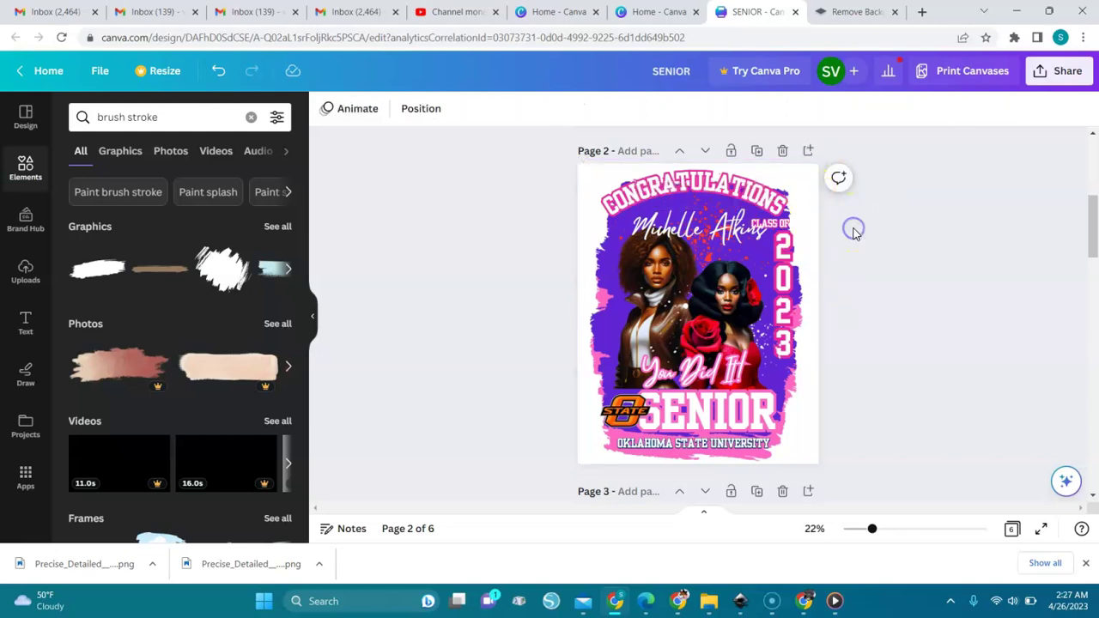
# - Download only page 2 of the design as a PNG
pyautogui.click(1066, 76)
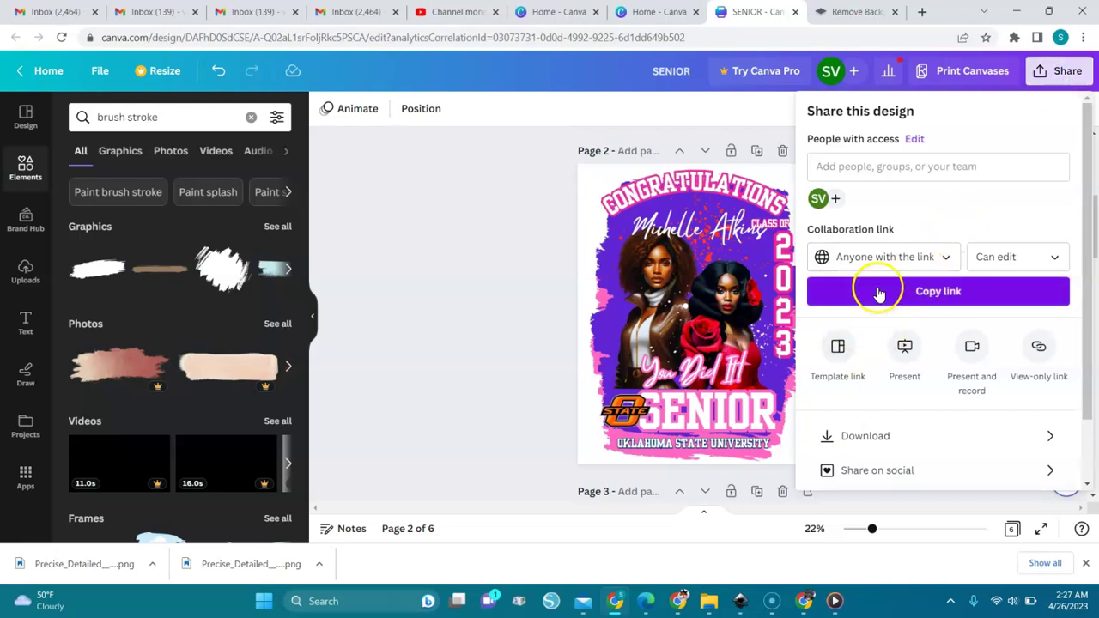
pyautogui.click(849, 439)
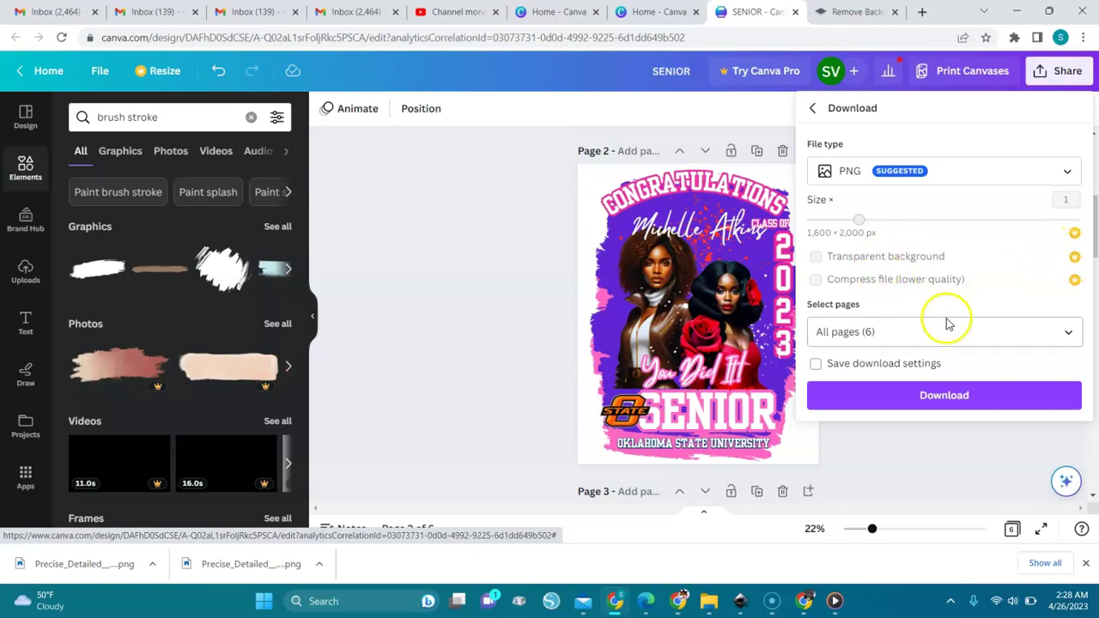
pyautogui.click(1070, 335)
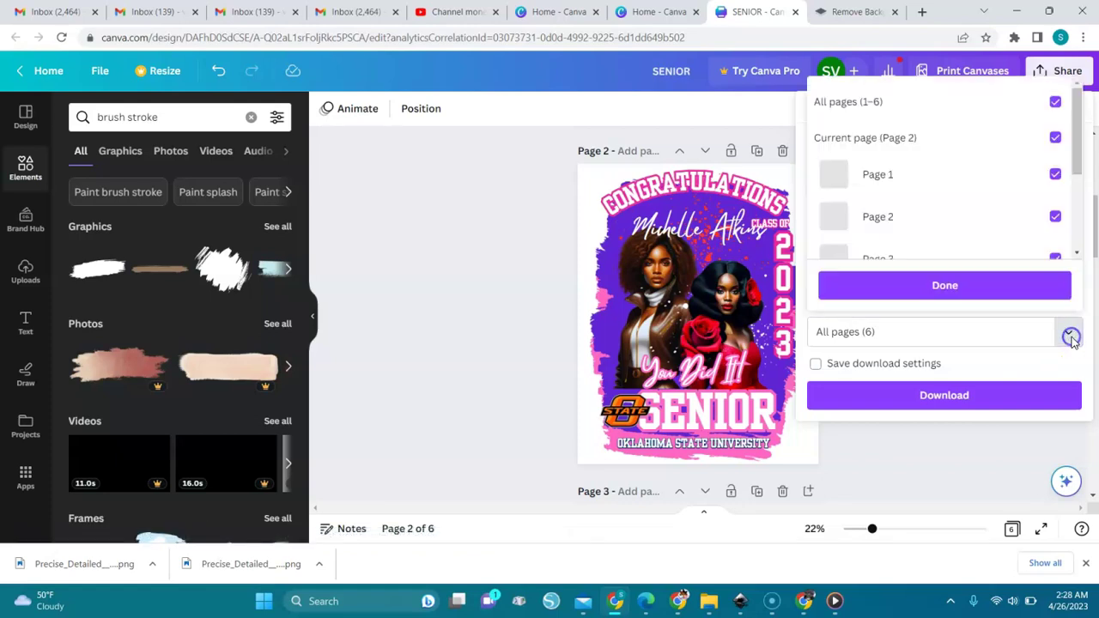
pyautogui.click(1055, 103)
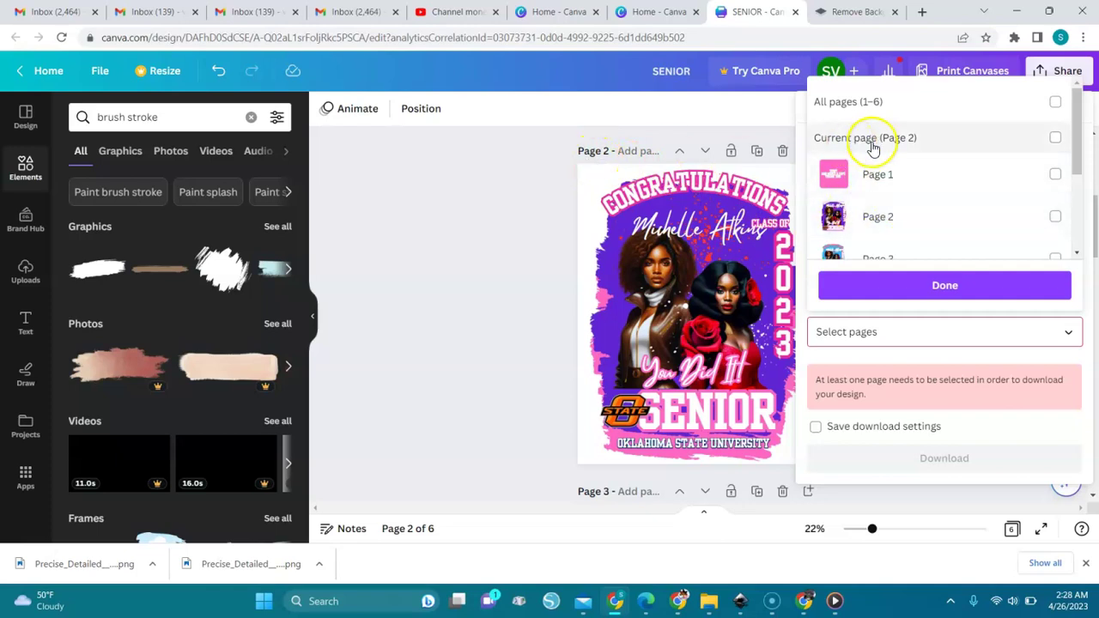
pyautogui.click(1059, 140)
pyautogui.click(962, 284)
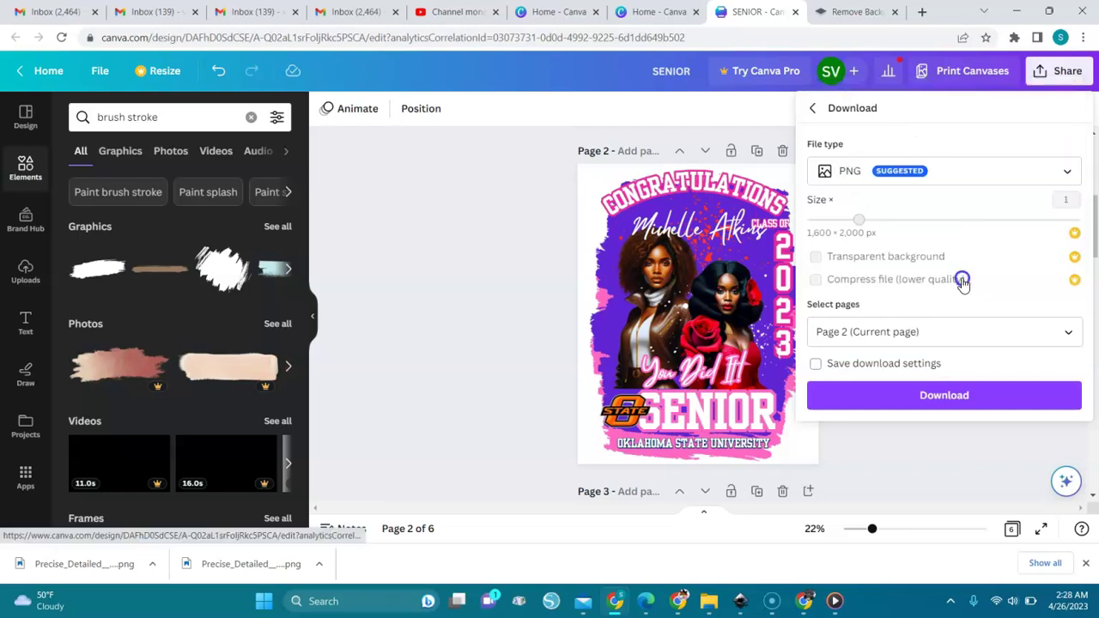
pyautogui.click(938, 397)
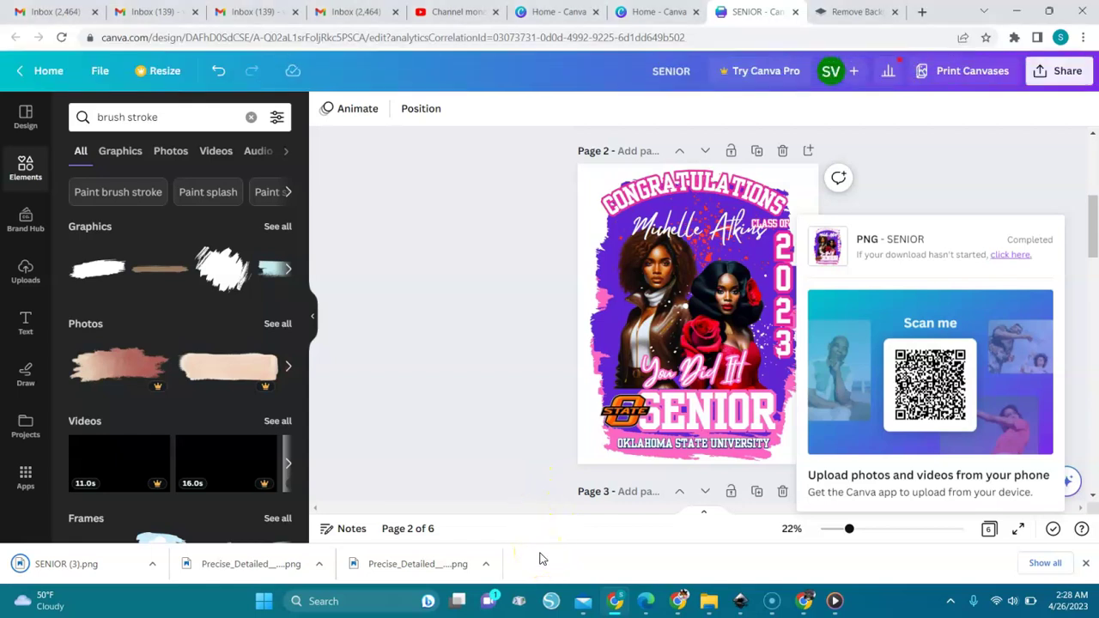
# - Switch to Silhouette Studio and set up the page with no cutting mat, Custom media size 13 x 19 in and portrait orientation
pyautogui.click(551, 600)
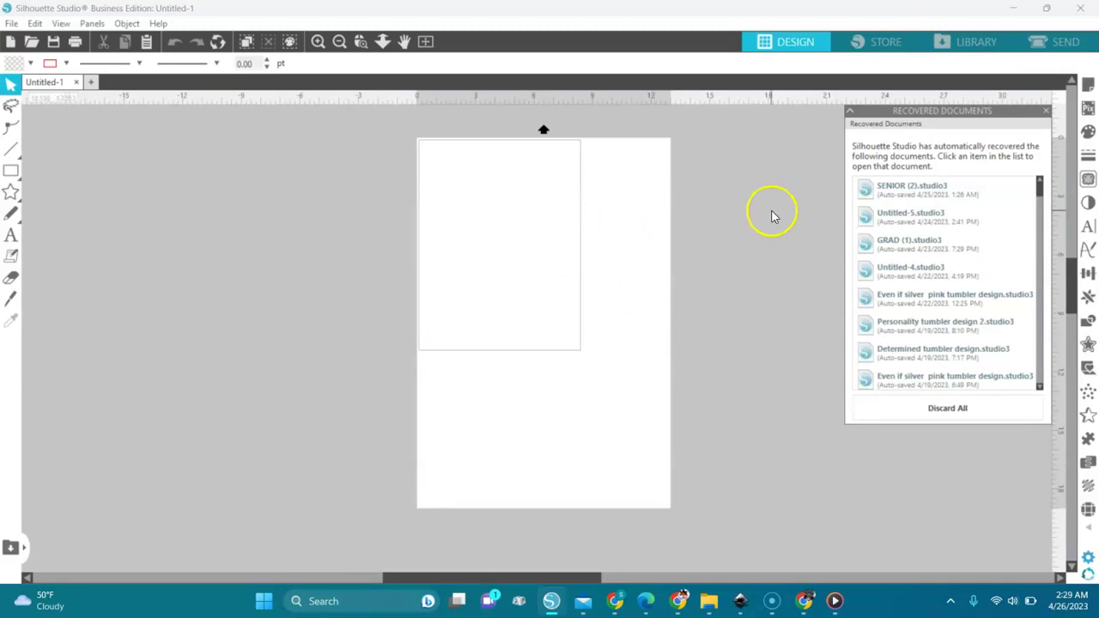
pyautogui.click(1089, 84)
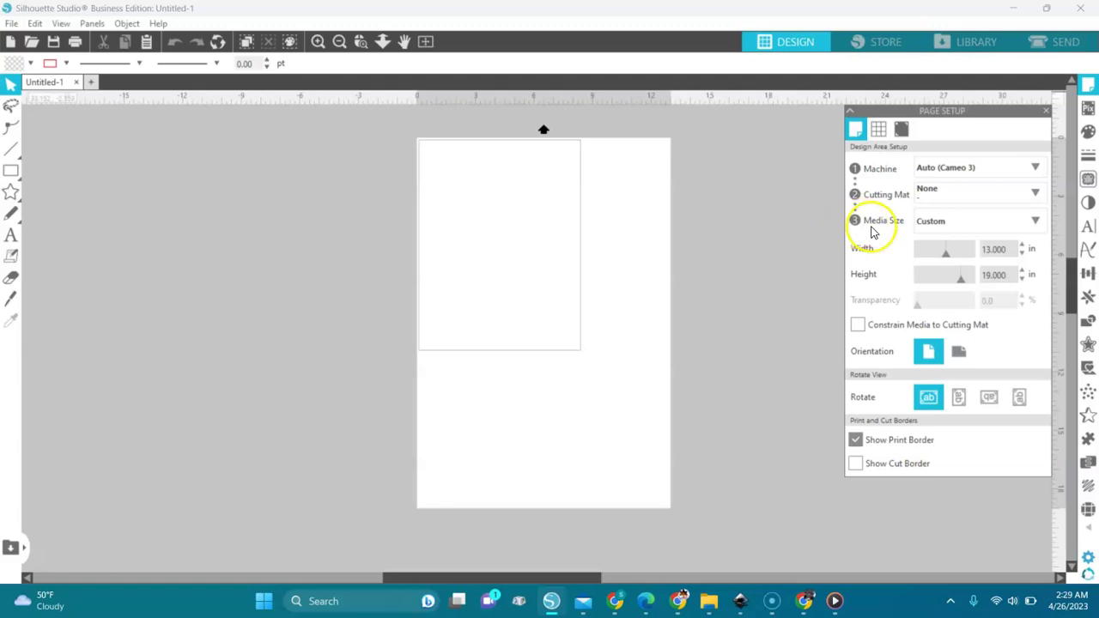
pyautogui.click(950, 225)
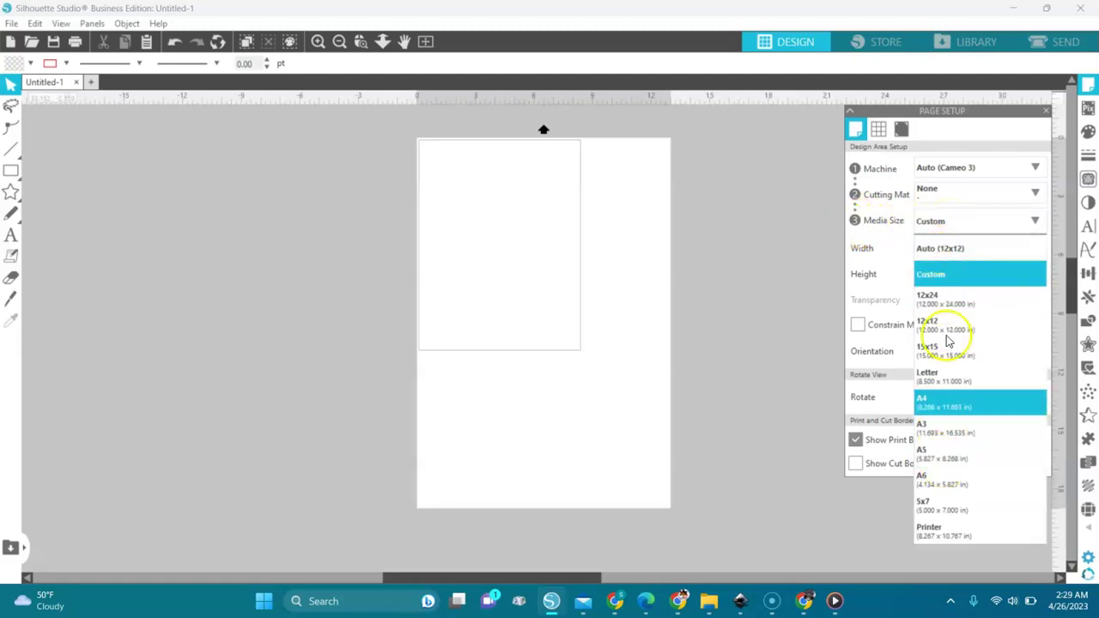
pyautogui.click(670, 253)
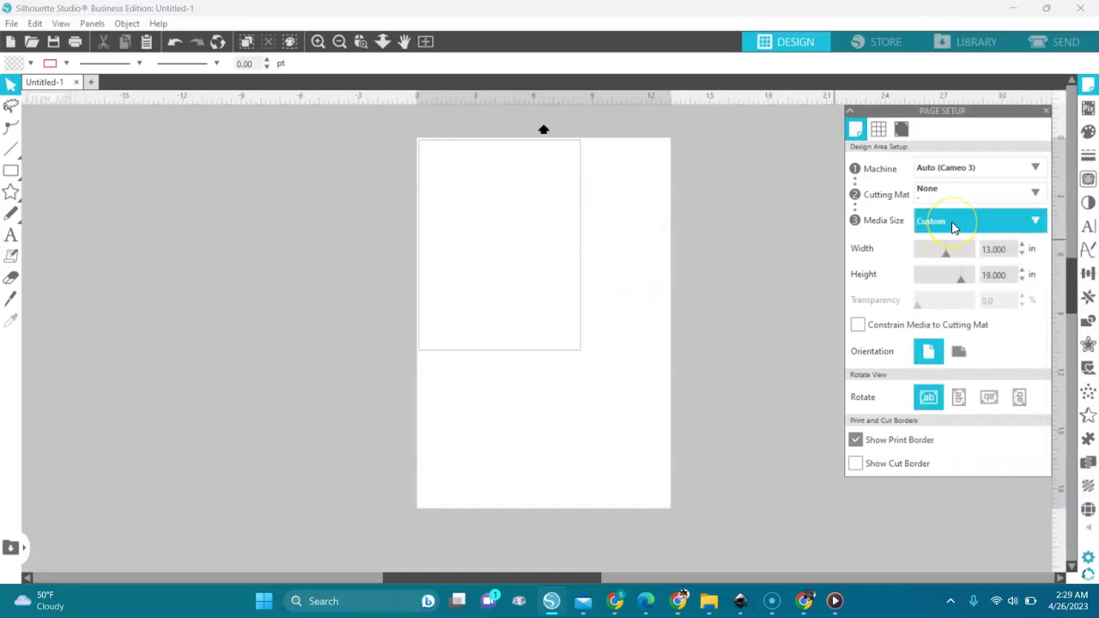
pyautogui.click(988, 274)
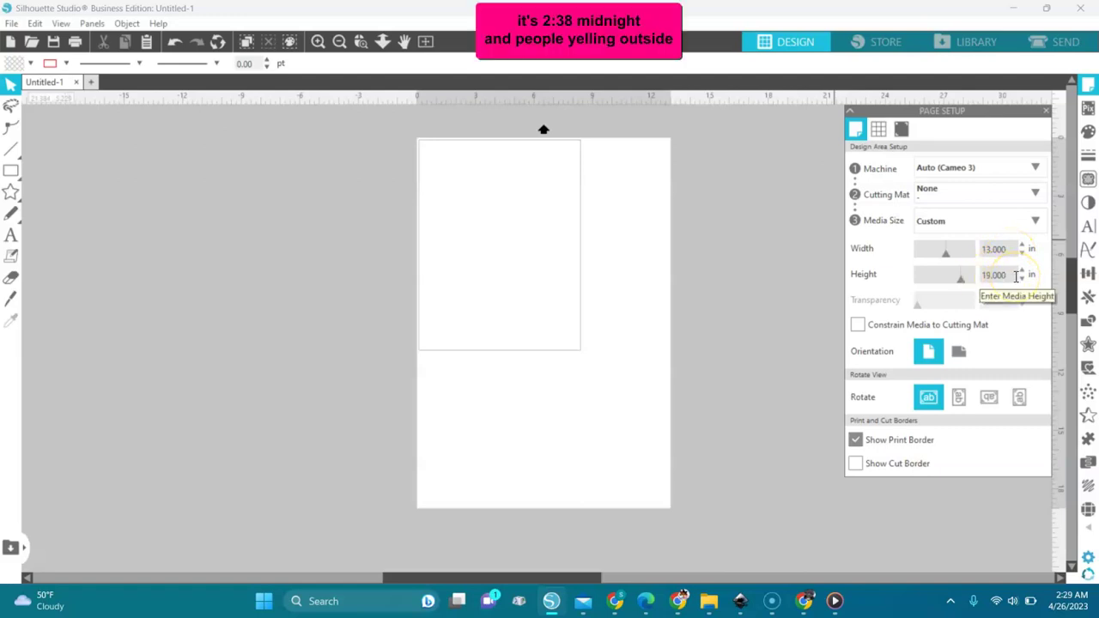
pyautogui.click(925, 354)
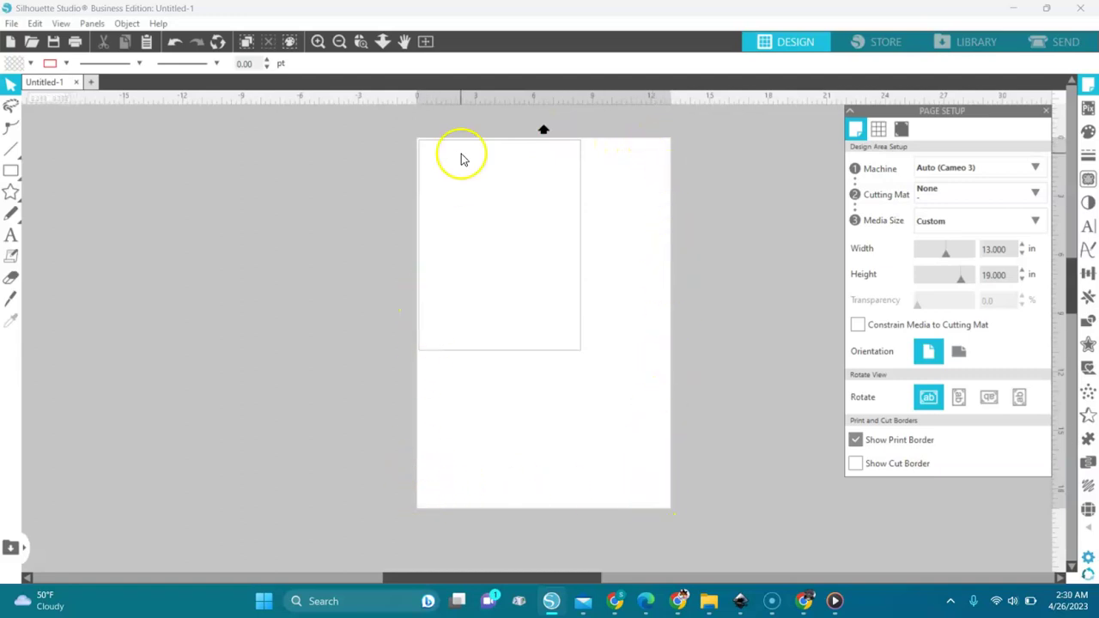
# - Configure the print page setup with Super B (13 x 19 in) paper and Paper Cassette 2 as the source
pyautogui.click(11, 24)
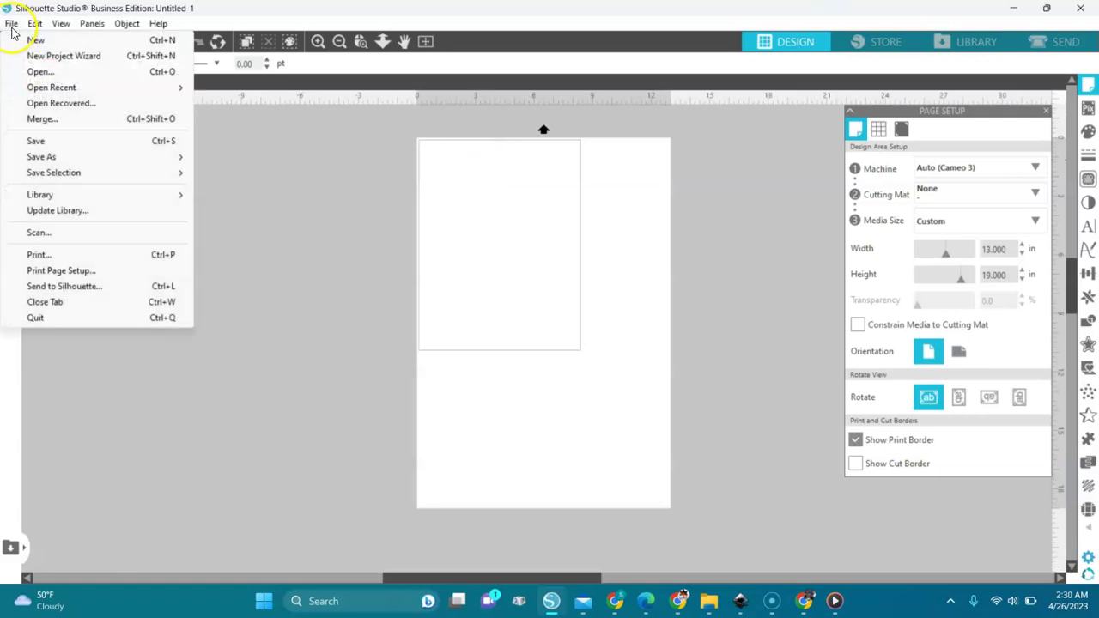
pyautogui.click(39, 272)
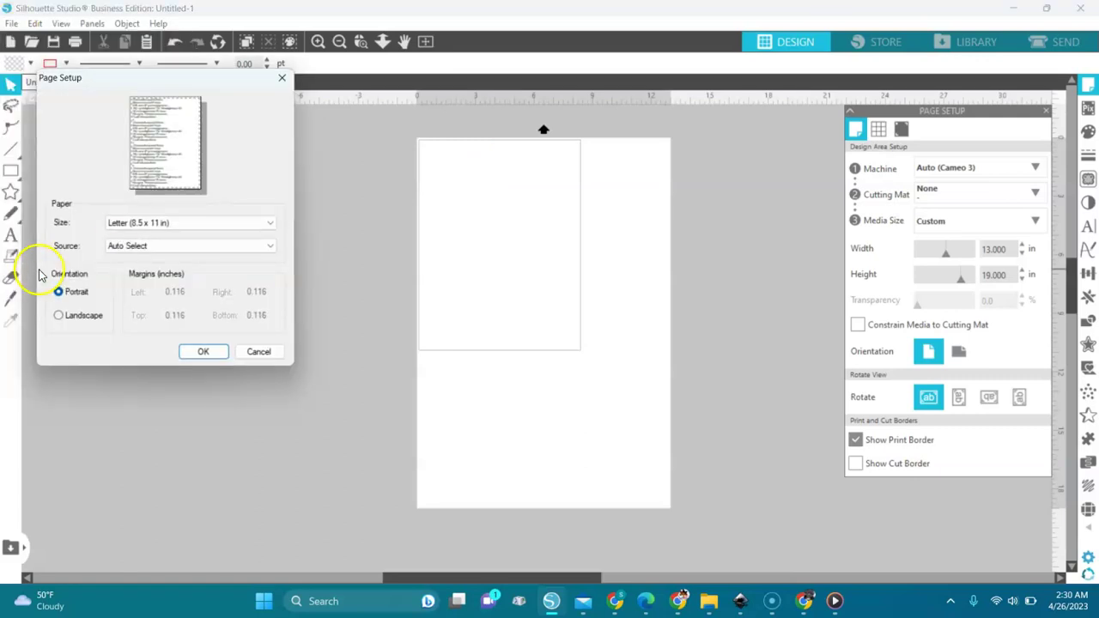
pyautogui.click(158, 227)
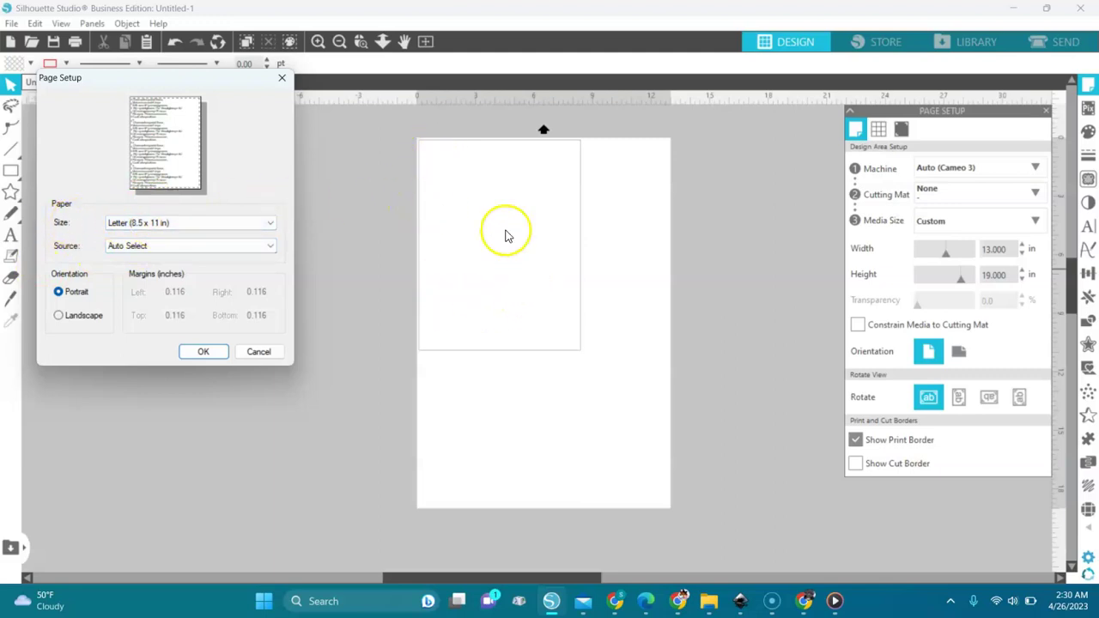
pyautogui.click(267, 226)
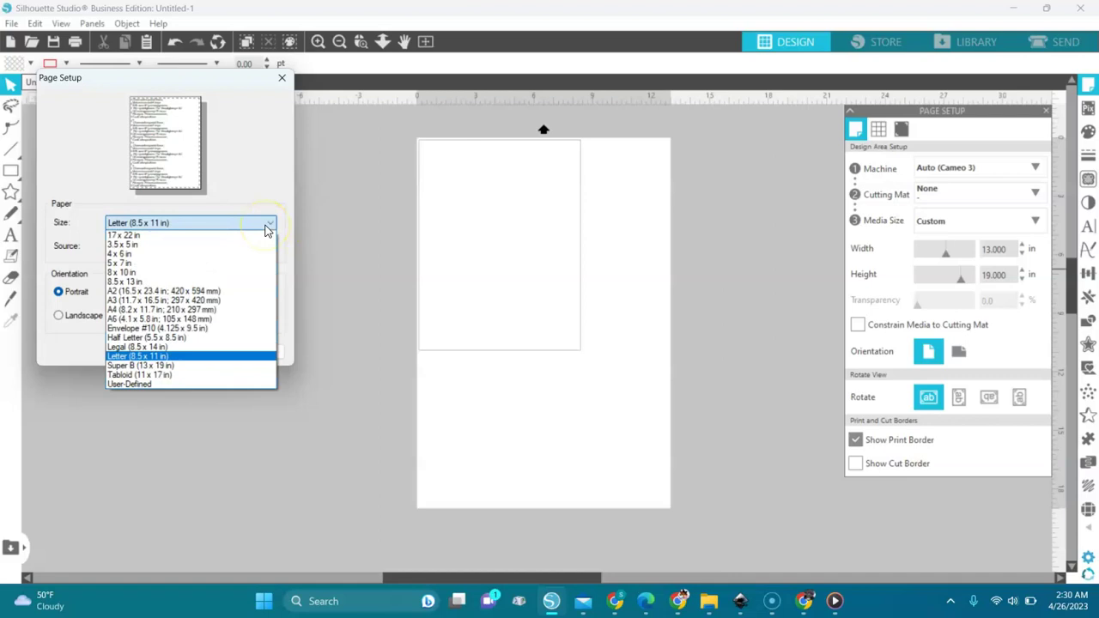
pyautogui.click(163, 367)
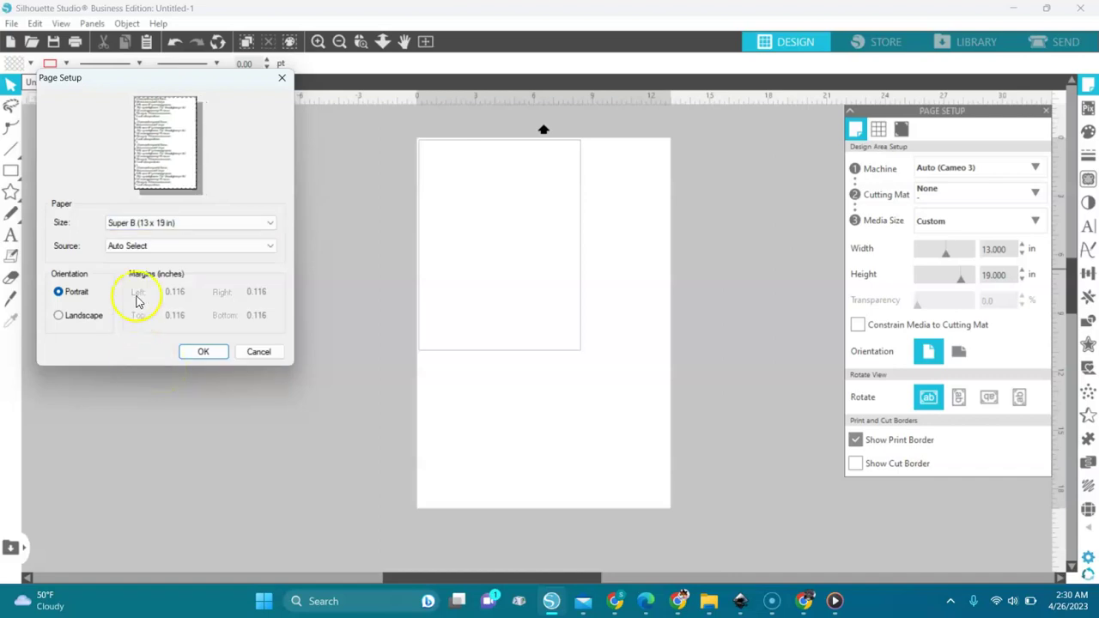
pyautogui.click(269, 245)
pyautogui.click(146, 292)
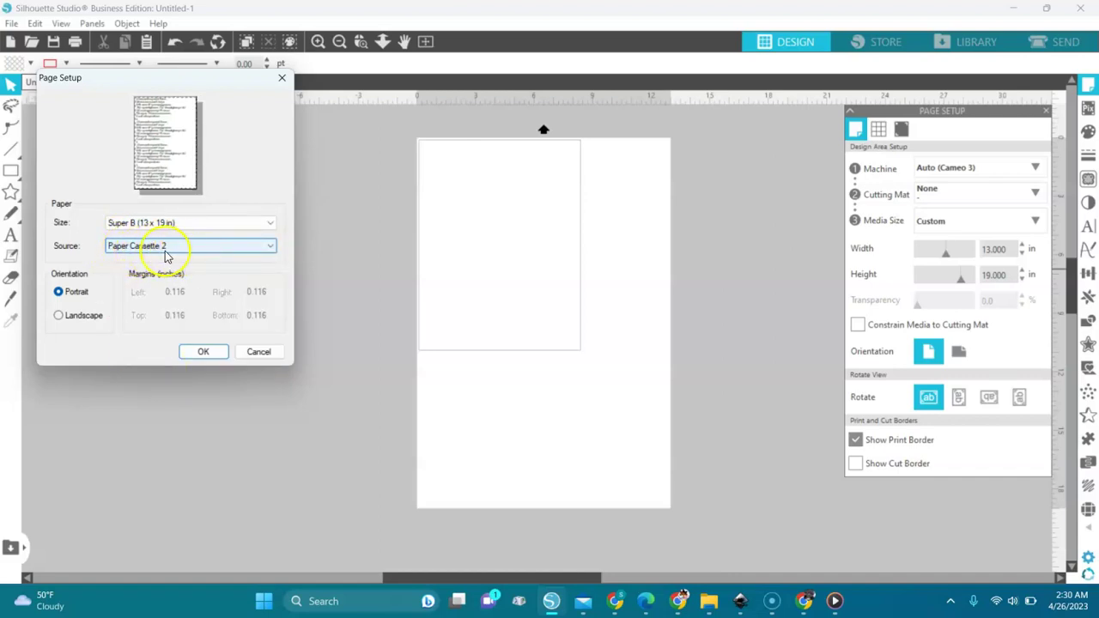
pyautogui.click(208, 350)
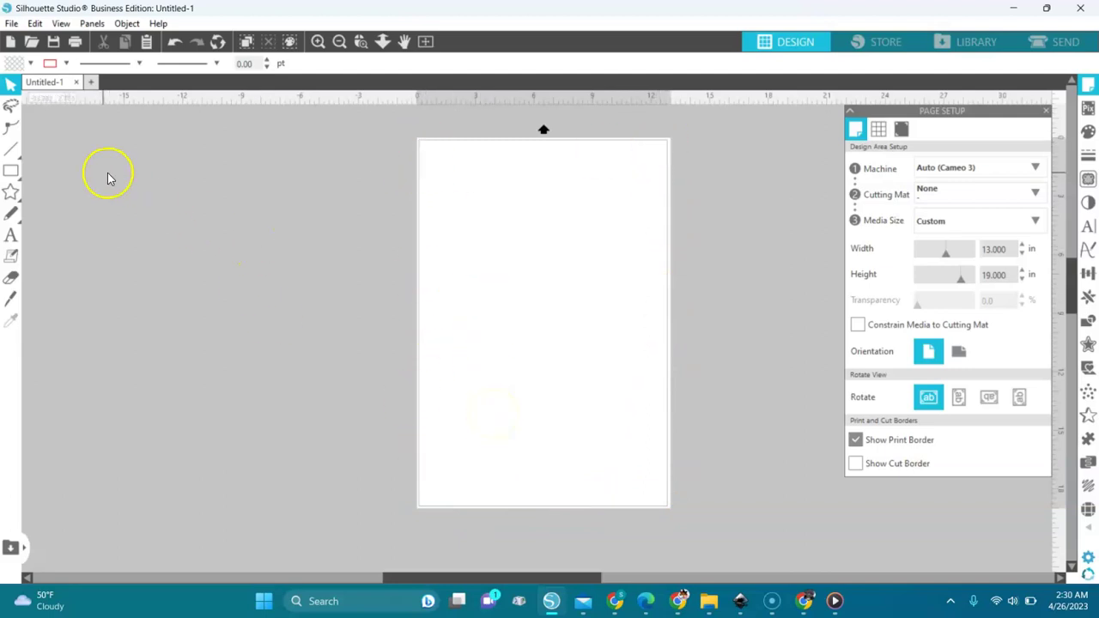
# - Merge the downloaded SENIOR design image into the document and set its width to 13 in
pyautogui.click(10, 26)
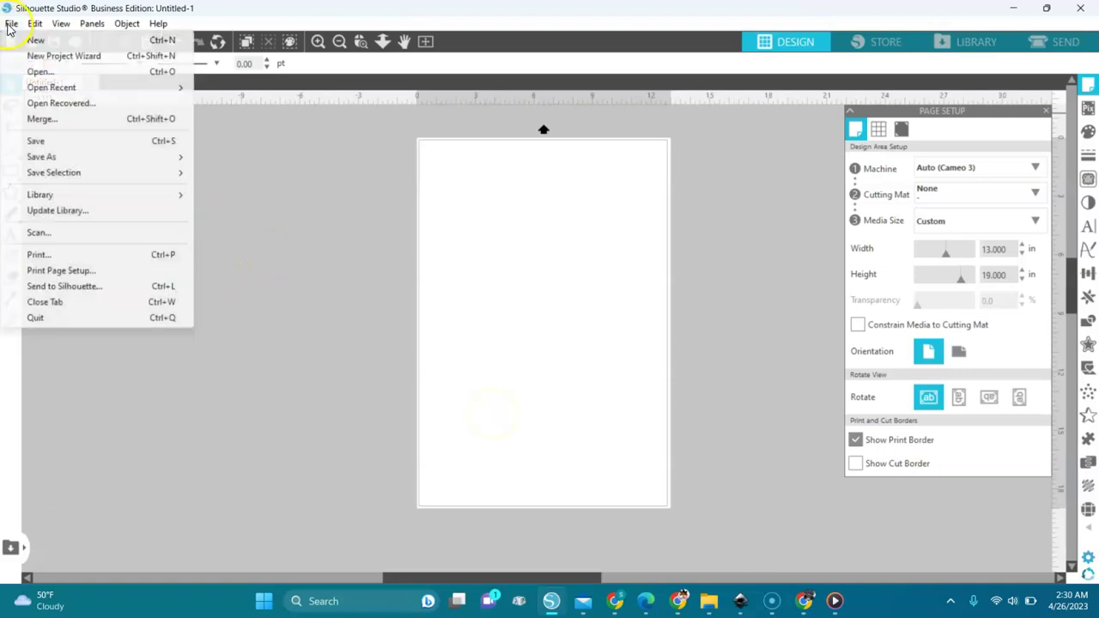
pyautogui.click(38, 120)
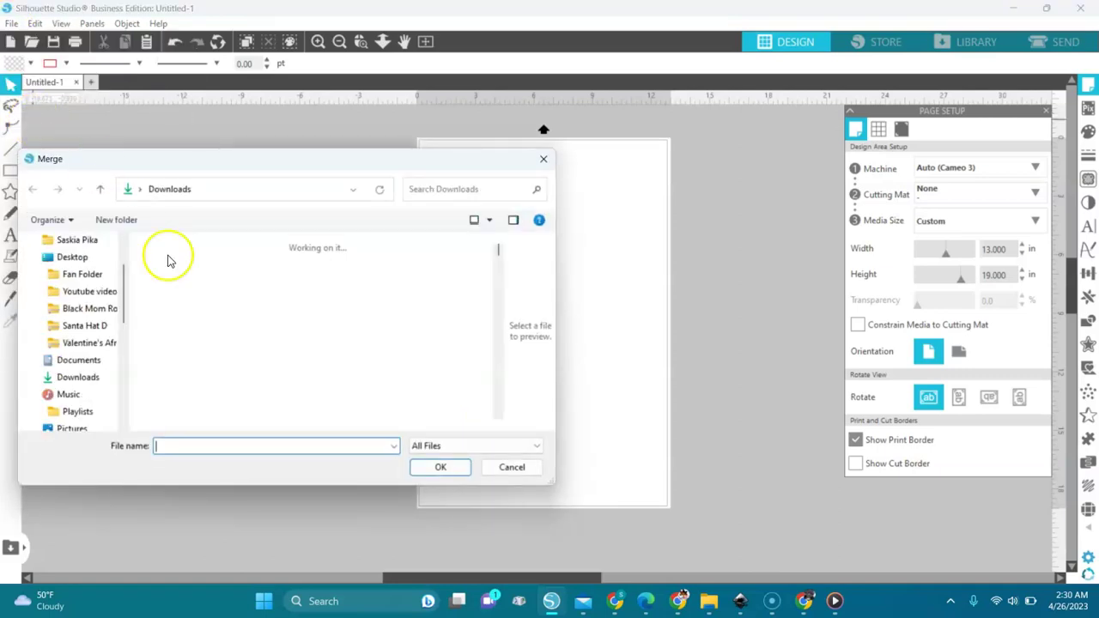
pyautogui.doubleClick(183, 274)
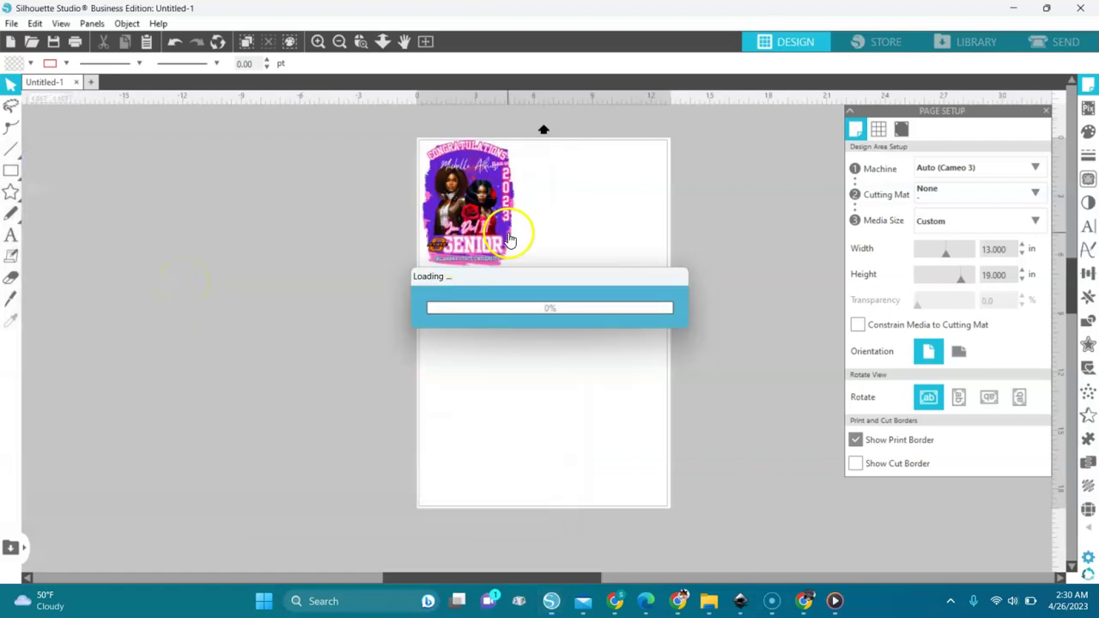
pyautogui.click(486, 215)
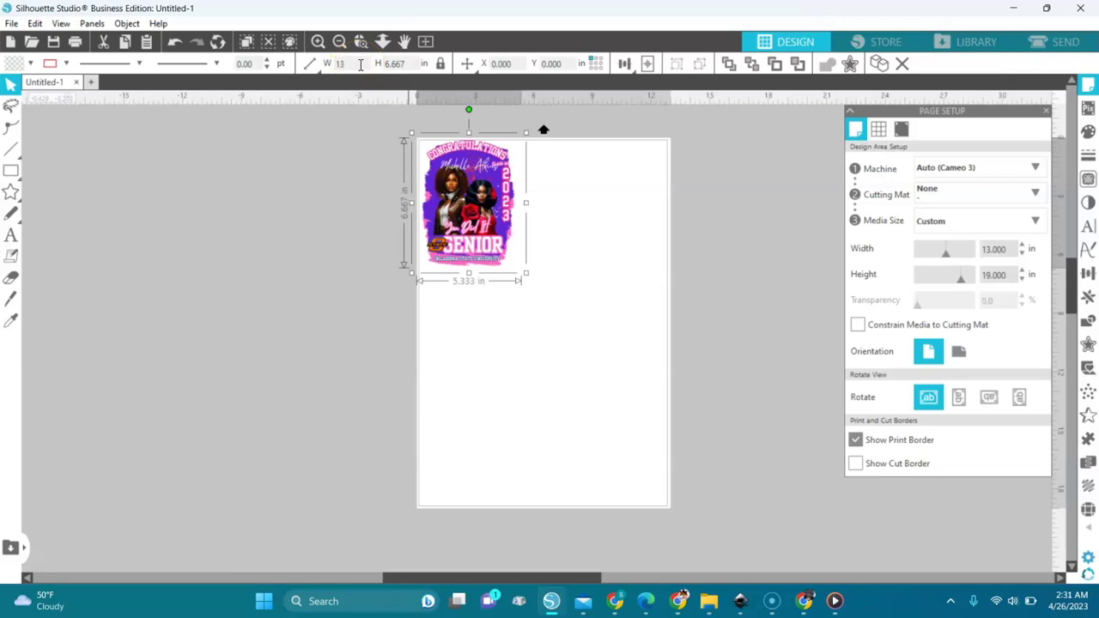
pyautogui.press('Return')
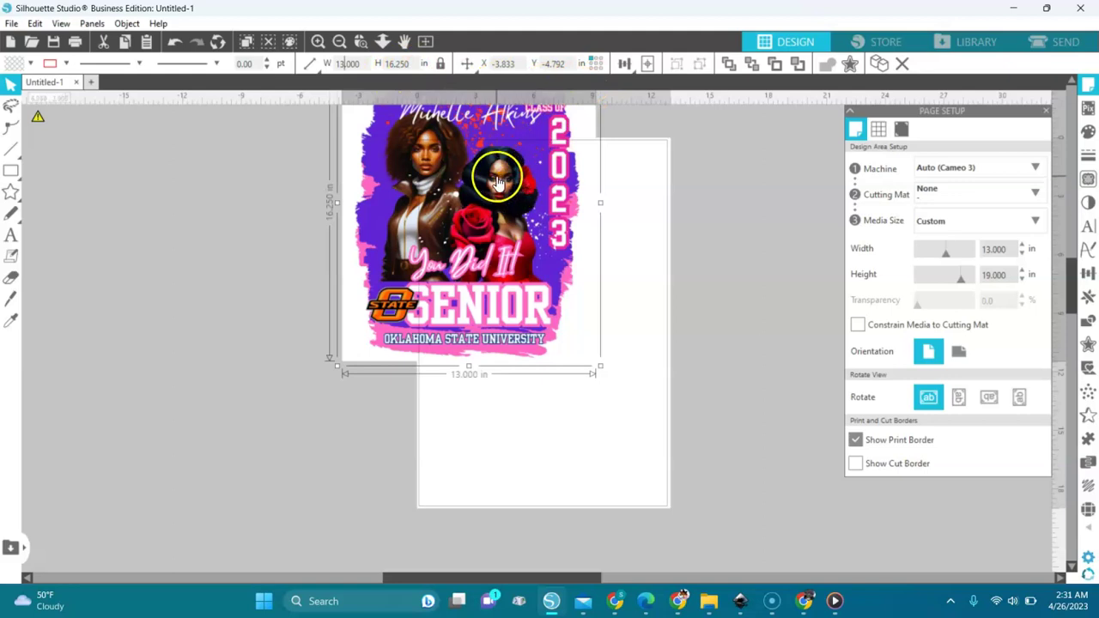
# - Centre the design image on the page and enlarge it proportionally to about 13.8 x 17.2 in
pyautogui.click(649, 66)
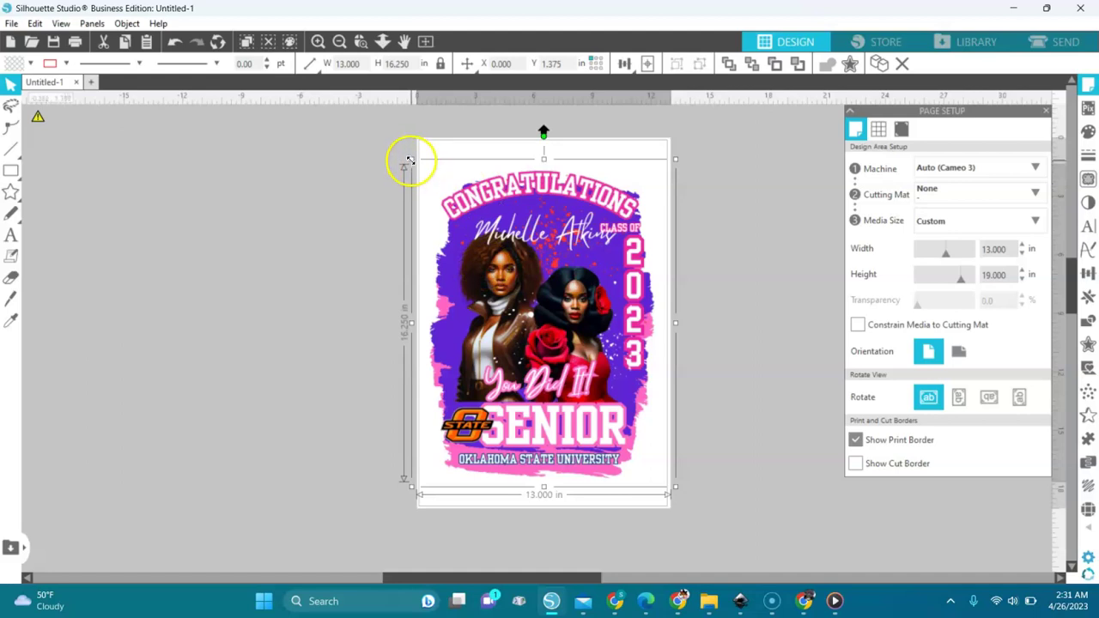
pyautogui.moveTo(411, 164); pyautogui.dragTo(401, 159)
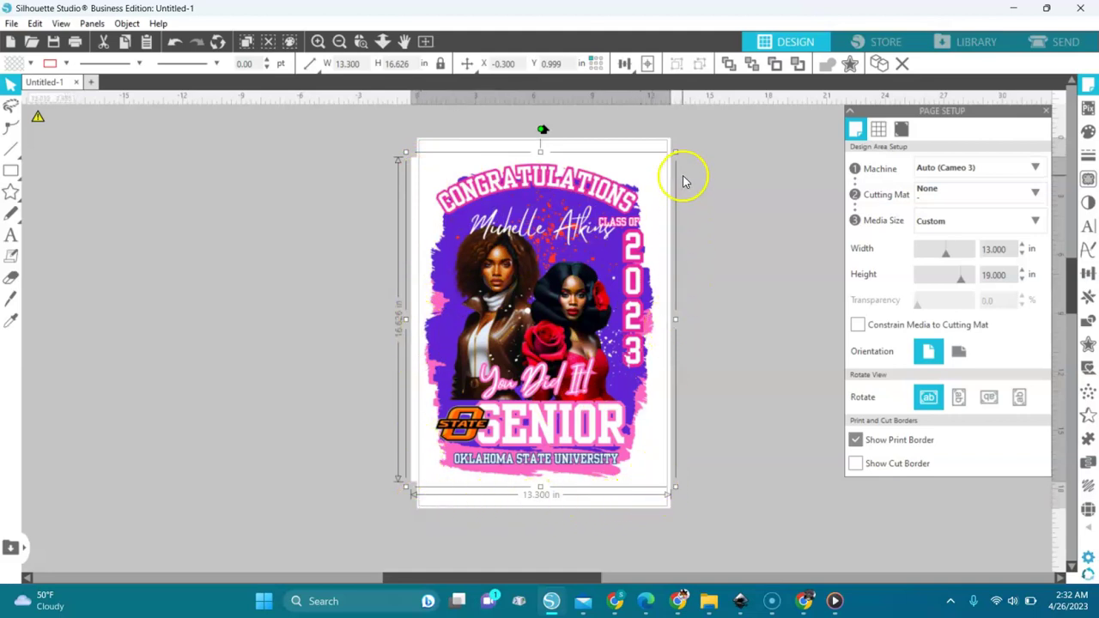
pyautogui.moveTo(676, 150); pyautogui.dragTo(689, 142)
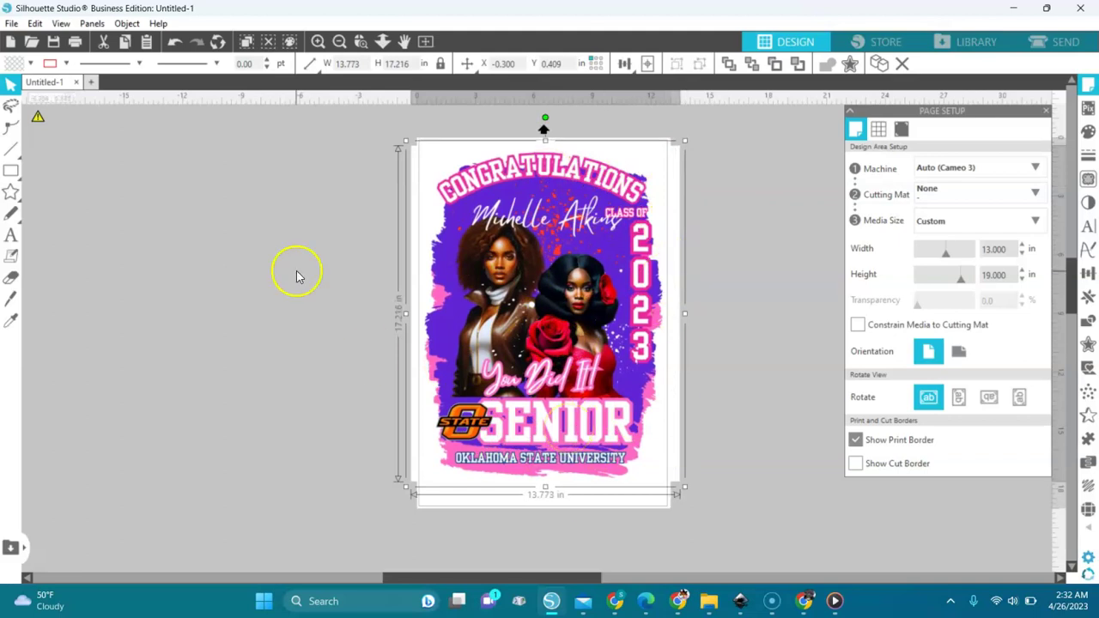
# - Check the whole page in the print preview, then close the preview without printing
pyautogui.click(11, 24)
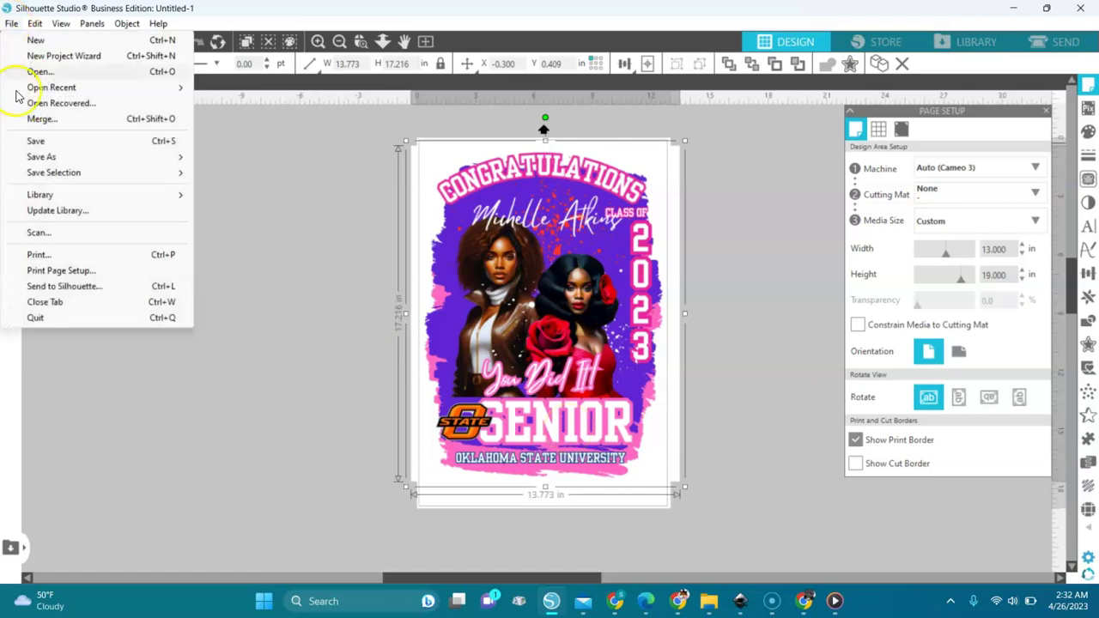
pyautogui.click(37, 253)
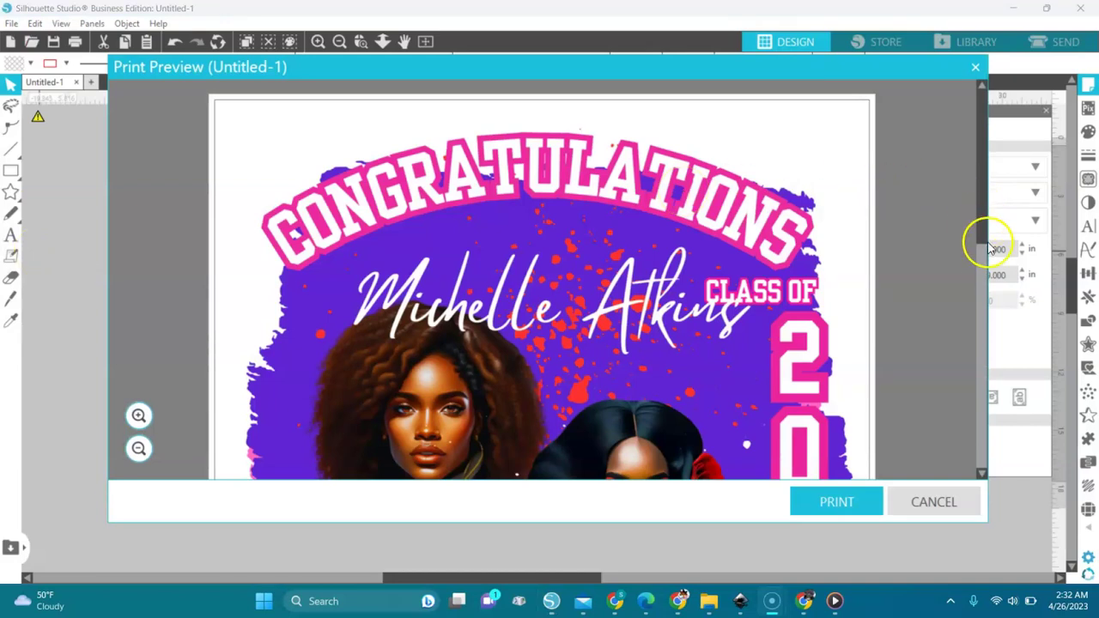
pyautogui.moveTo(980, 225); pyautogui.dragTo(999, 447)
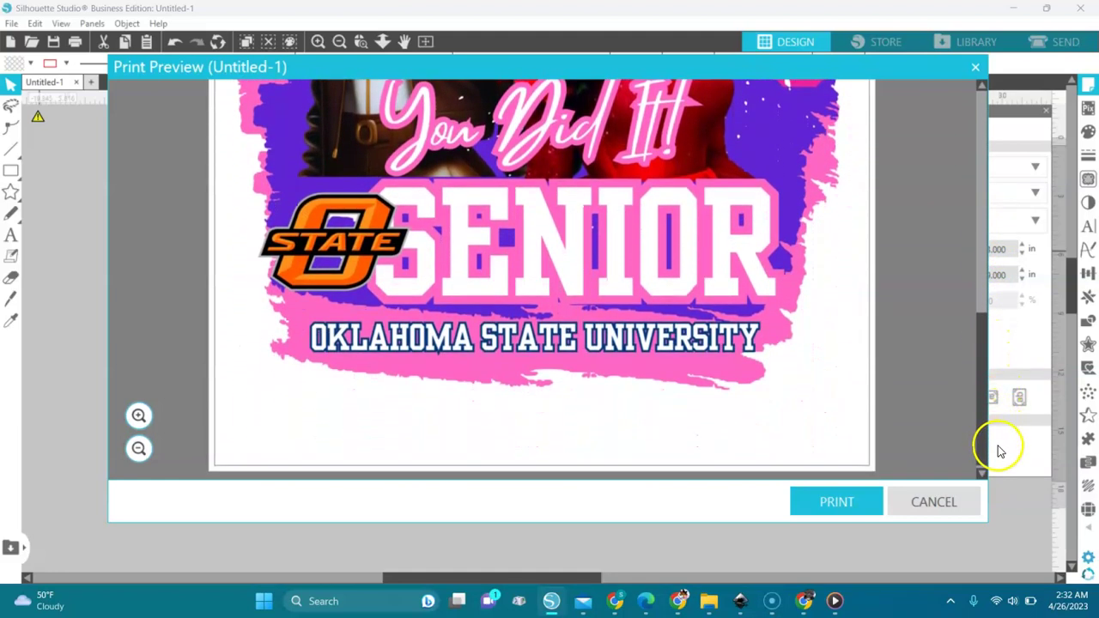
pyautogui.click(936, 501)
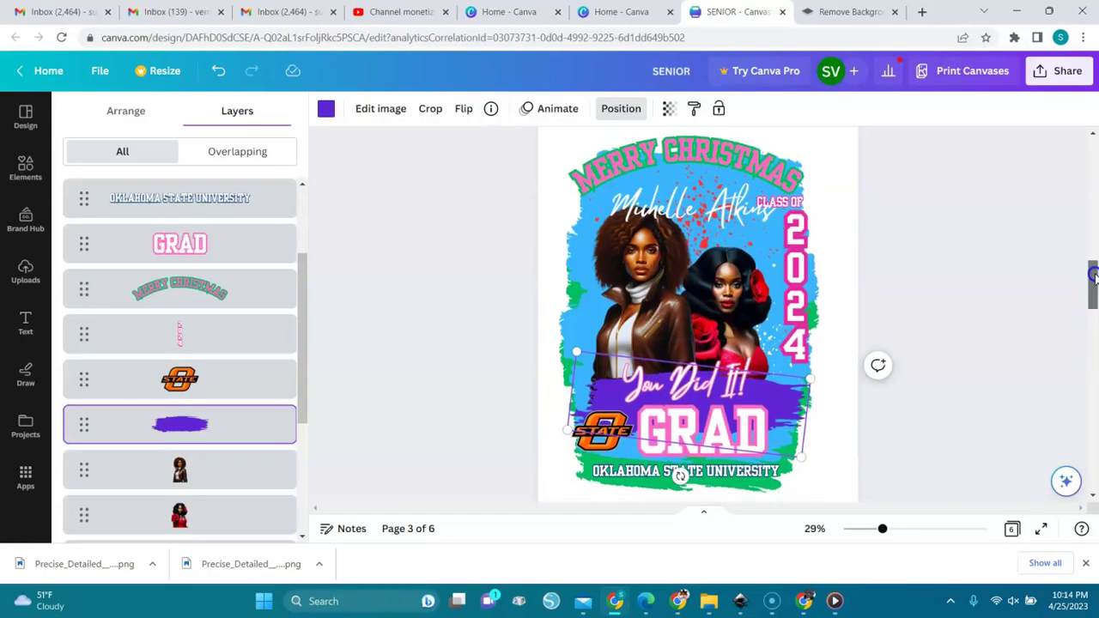
# - Switch to Canva and go to page 2 of the SENIOR design
pyautogui.moveTo(1091, 258); pyautogui.dragTo(1092, 223)
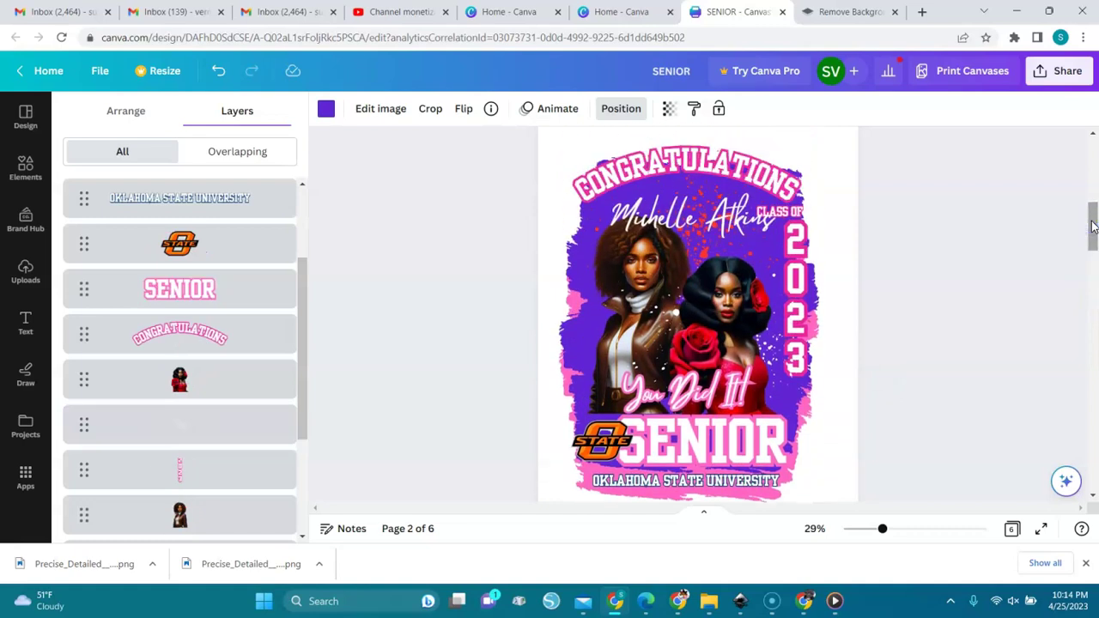